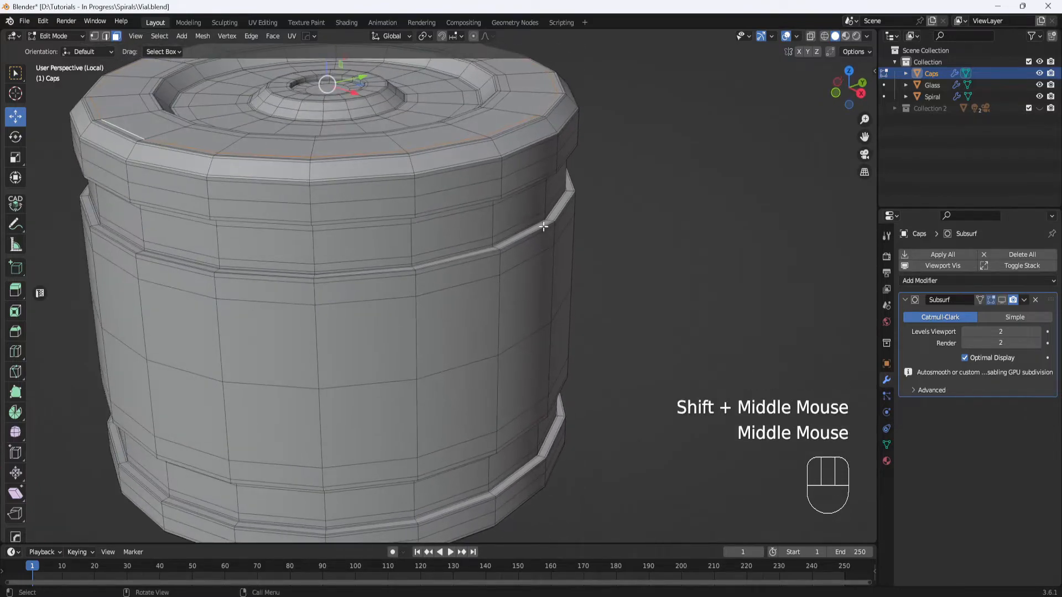
# - Examine the wireframe topology of the cap's lid, rim and raised bands from several angles
pyautogui.moveTo(584, 272); pyautogui.dragTo(569, 280, button='middle')
pyautogui.moveTo(474, 161); pyautogui.dragTo(539, 235, button='middle')
pyautogui.moveTo(545, 301); pyautogui.dragTo(527, 311, button='middle')
pyautogui.scroll(-1, 561, 355)
pyautogui.scroll(-2, 560, 355)
pyautogui.scroll(2, 483, 275)
pyautogui.moveTo(483, 275)
pyautogui.keyDown('shift'); pyautogui.mouseDown(button='middle')
pyautogui.moveTo(496, 299)
pyautogui.moveTo(498, 285)
pyautogui.mouseUp(button='middle'); pyautogui.keyUp('shift')
pyautogui.moveTo(477, 218); pyautogui.dragTo(503, 241, button='middle')
pyautogui.scroll(1, 504, 242)
pyautogui.scroll(-1, 503, 242)
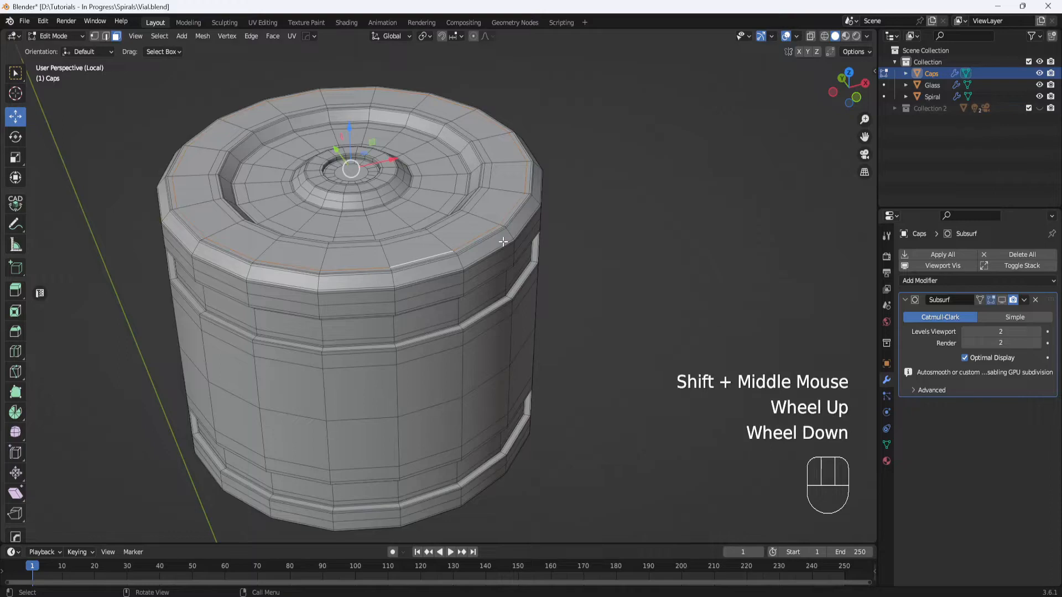
# - Return the caps to Object Mode and enable their Subsurf modifier's viewport display
pyautogui.press('Tab')
pyautogui.click(507, 177)
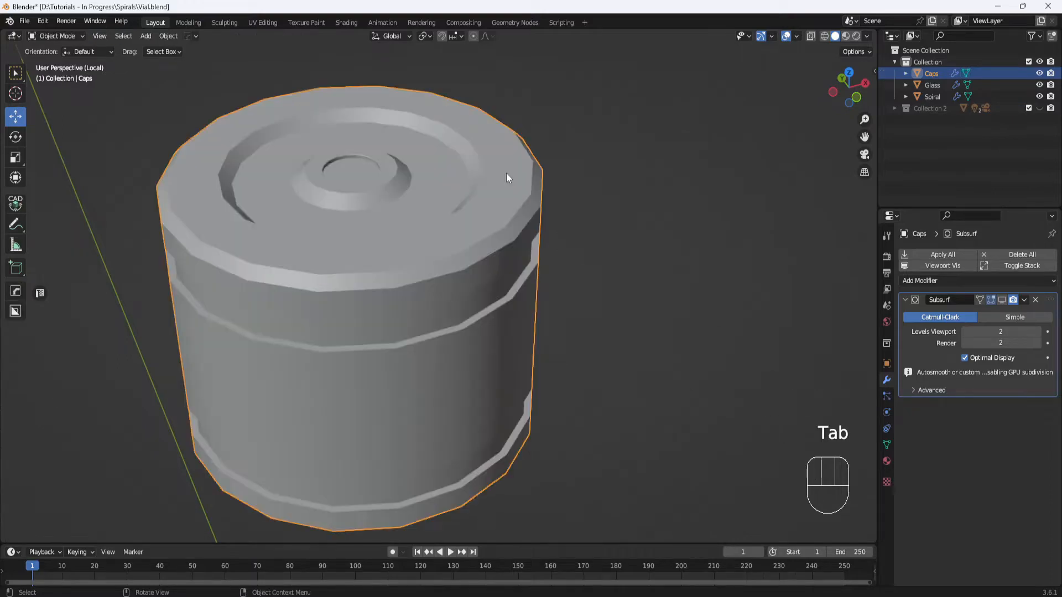
pyautogui.click(1002, 300)
pyautogui.moveTo(653, 341); pyautogui.dragTo(436, 201, button='middle')
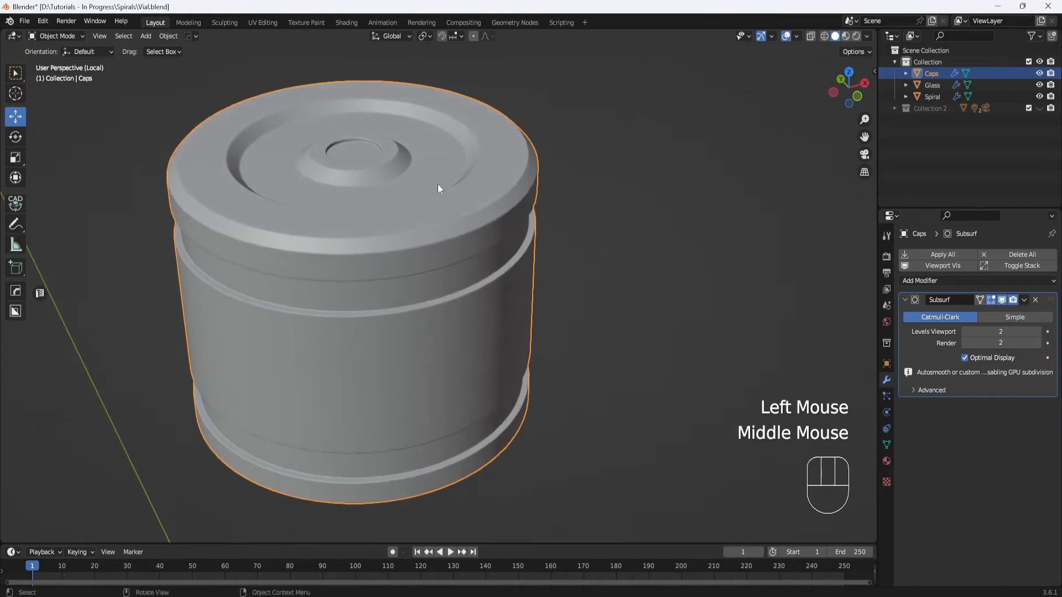
pyautogui.moveTo(533, 267); pyautogui.dragTo(483, 295, button='middle')
pyautogui.scroll(-2, 498, 253)
pyautogui.scroll(-2, 476, 208)
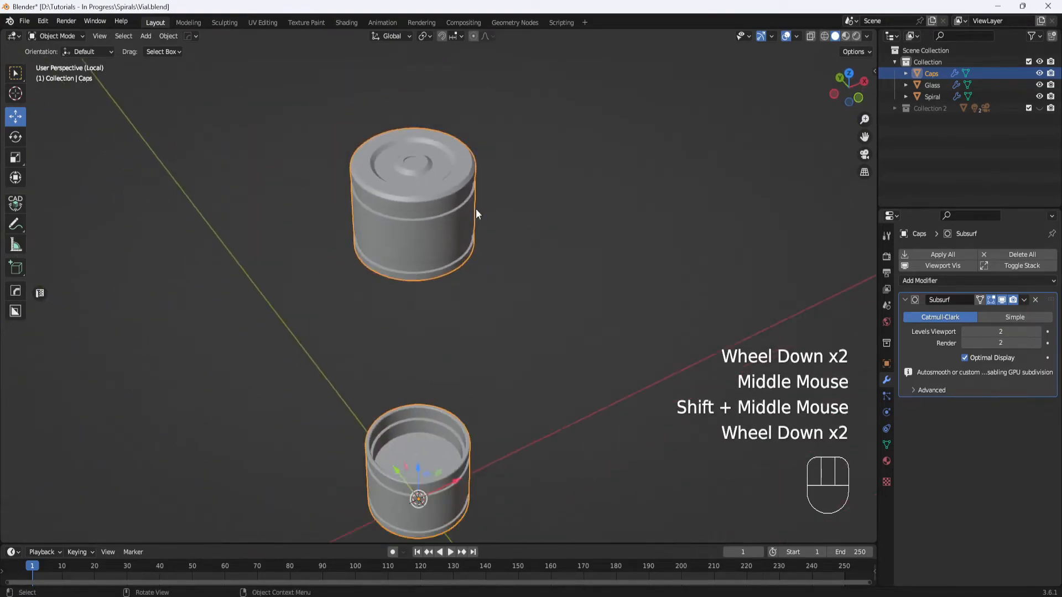
pyautogui.keyDown('shift'); pyautogui.moveTo(476, 208); pyautogui.dragTo(481, 334, button='middle'); pyautogui.keyUp('shift')
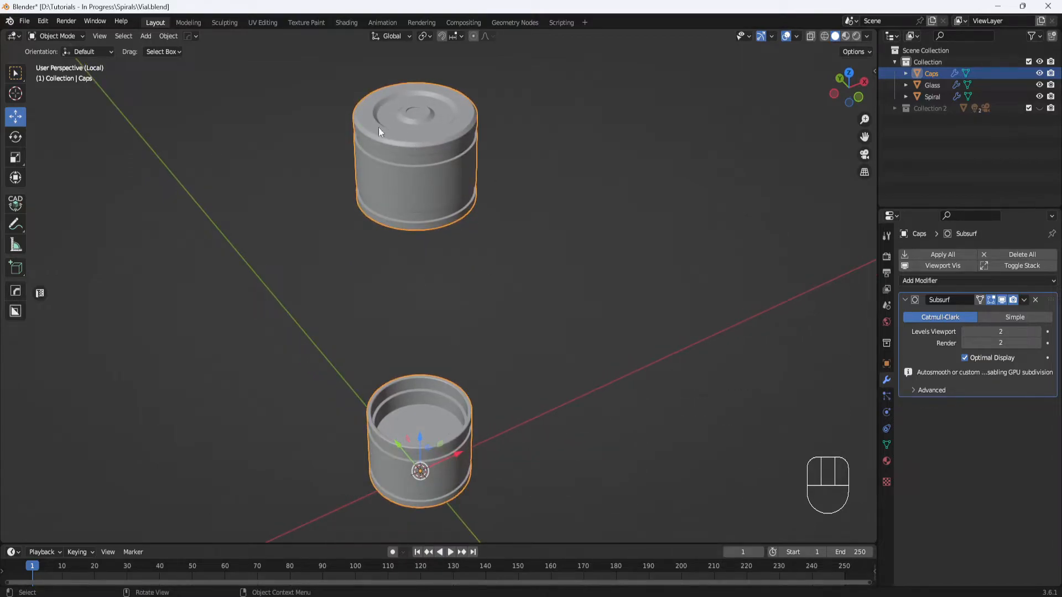
pyautogui.moveTo(546, 242); pyautogui.dragTo(563, 291, button='middle')
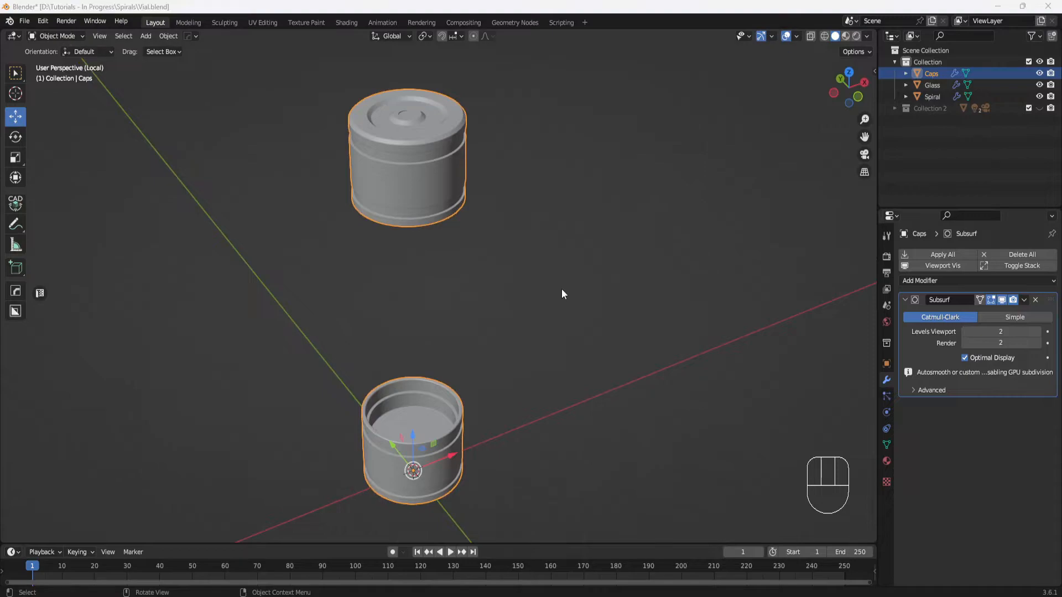
# - Bring the whole vial back into view, then isolate the Glass tube and frame its open top
pyautogui.click(562, 289)
pyautogui.press('KP_Divide')
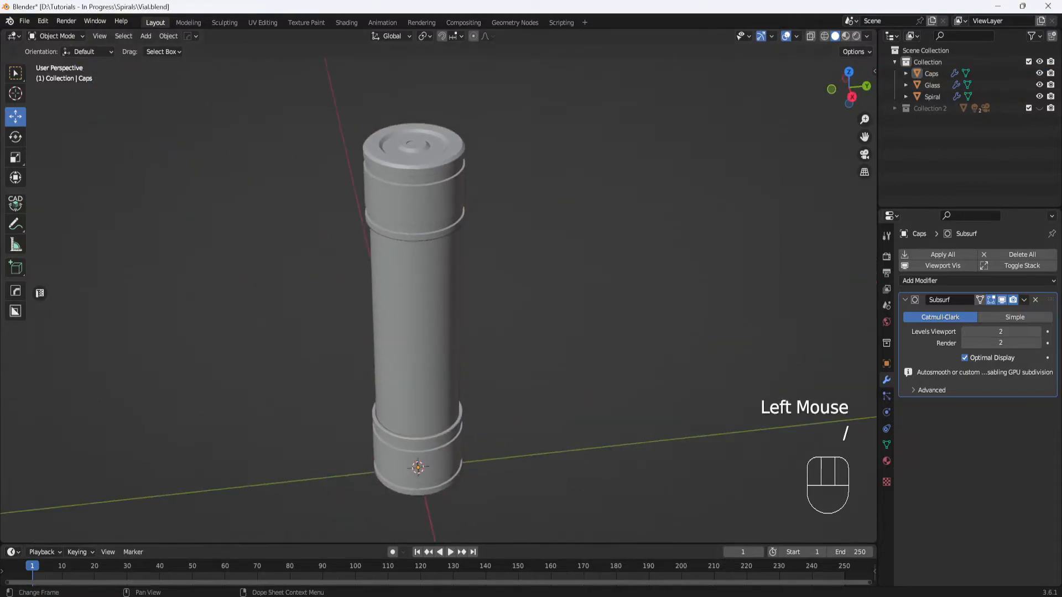
pyautogui.click(437, 371)
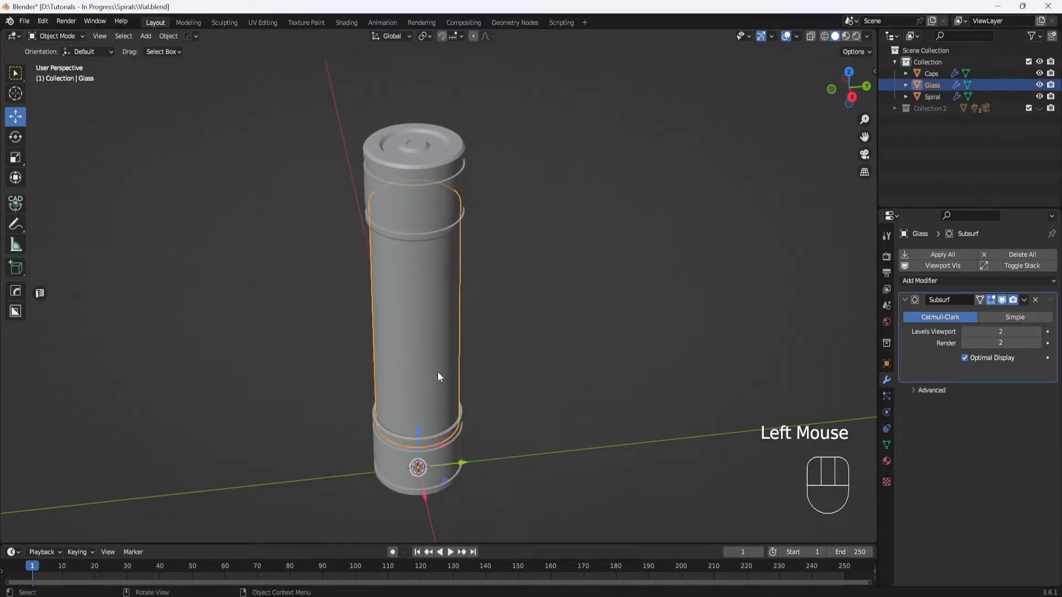
pyautogui.press('KP_Divide')
pyautogui.moveTo(486, 330); pyautogui.dragTo(529, 247, button='middle')
pyautogui.scroll(2, 496, 241)
pyautogui.keyDown('shift'); pyautogui.moveTo(553, 197); pyautogui.dragTo(534, 270, button='middle'); pyautogui.keyUp('shift')
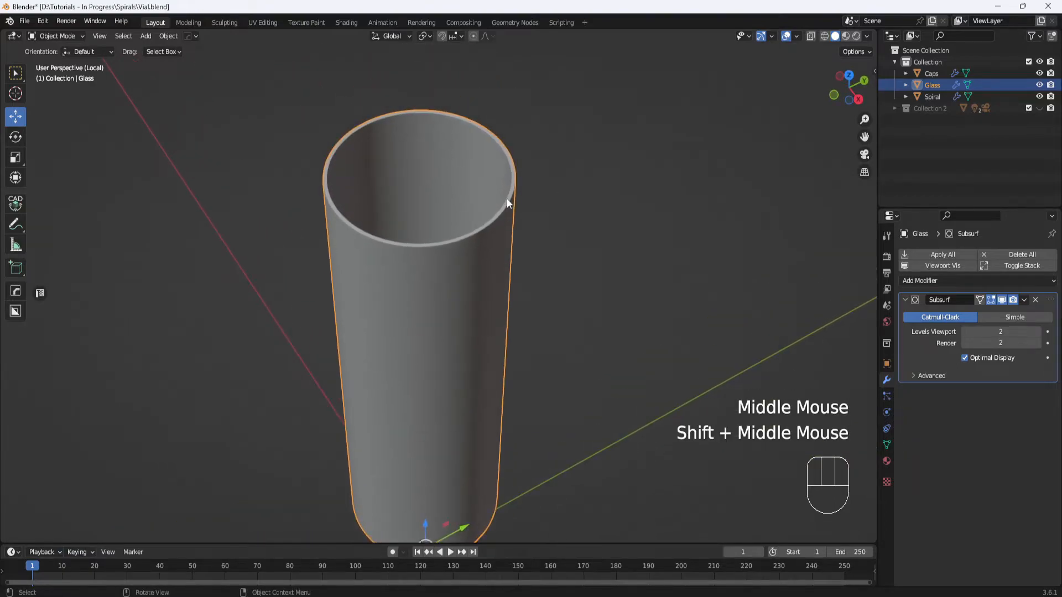
pyautogui.moveTo(547, 224); pyautogui.dragTo(546, 224, button='middle')
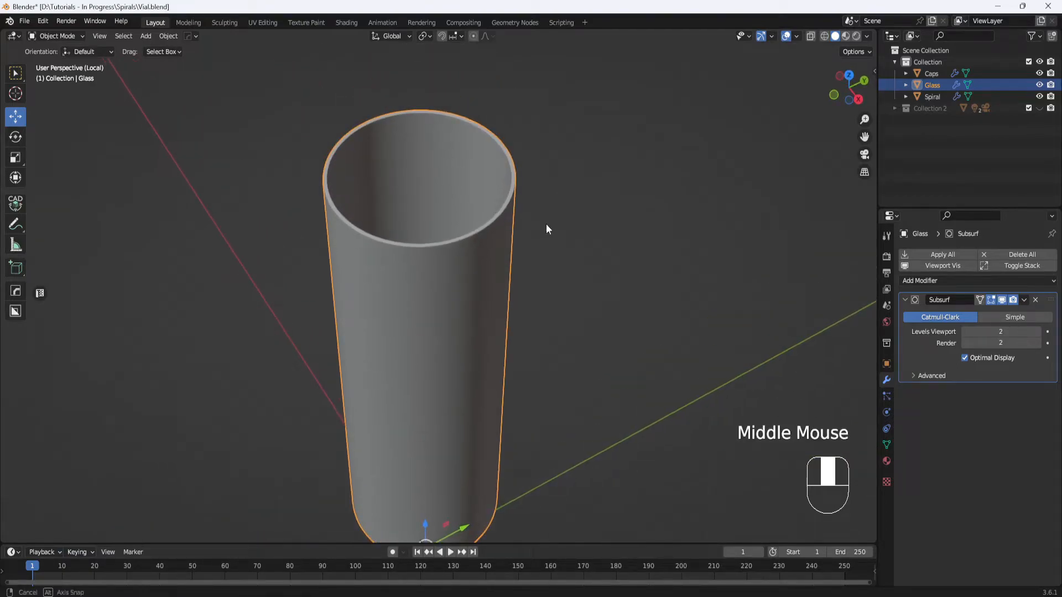
# - Add a 32-vertex mesh cylinder with a 0.25 m radius and 0.5 m depth at the origin
pyautogui.hotkey('shift', 'a')
pyautogui.moveTo(546, 224)
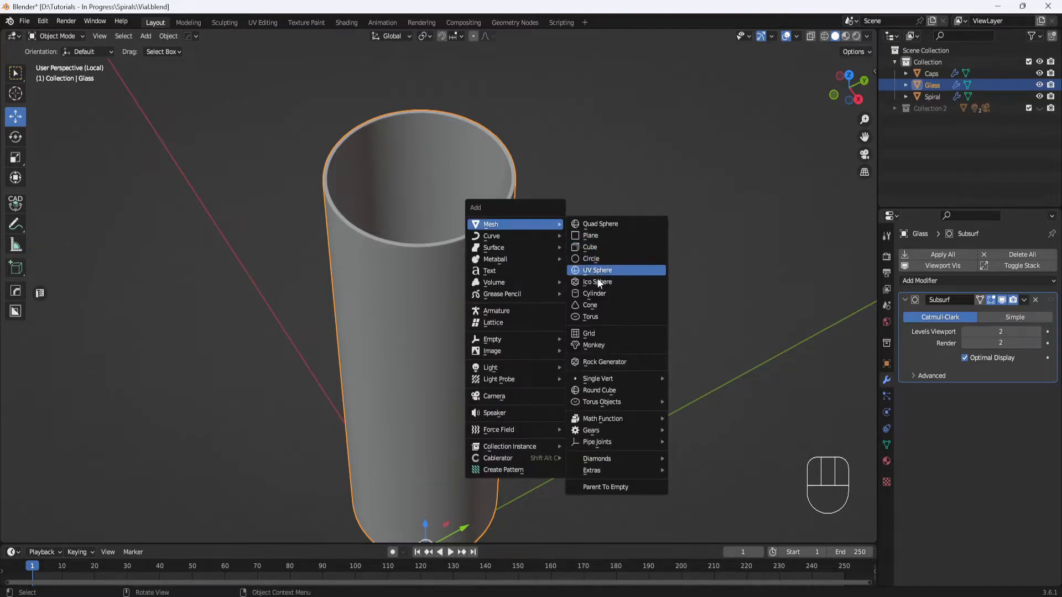
pyautogui.click(596, 293)
pyautogui.scroll(-1, 596, 256)
pyautogui.scroll(-7, 590, 267)
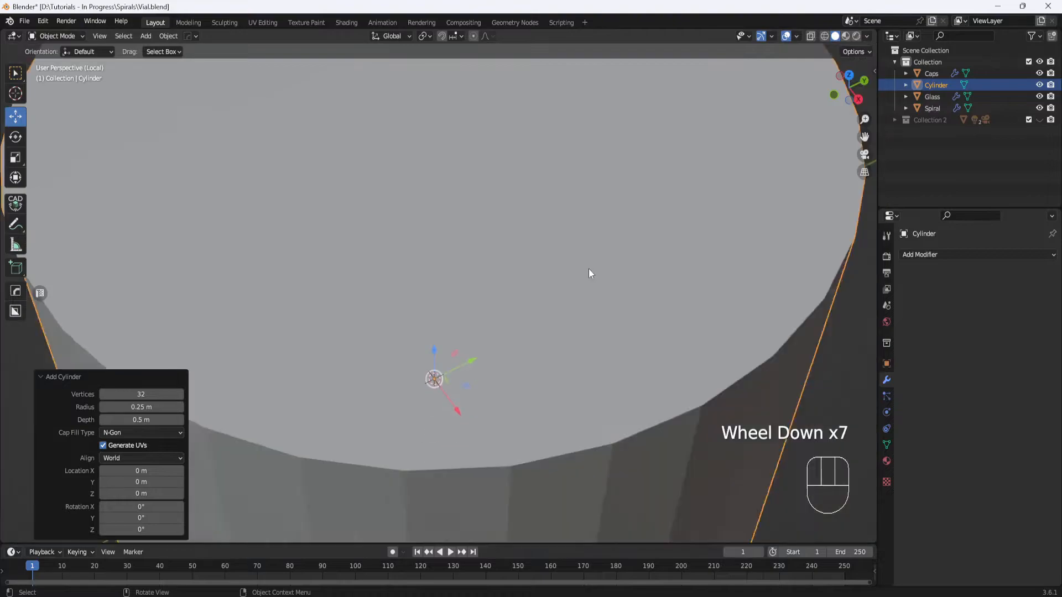
# - Enter Edit Mode on the cylinder and select its top and bottom faces
pyautogui.press('Tab')
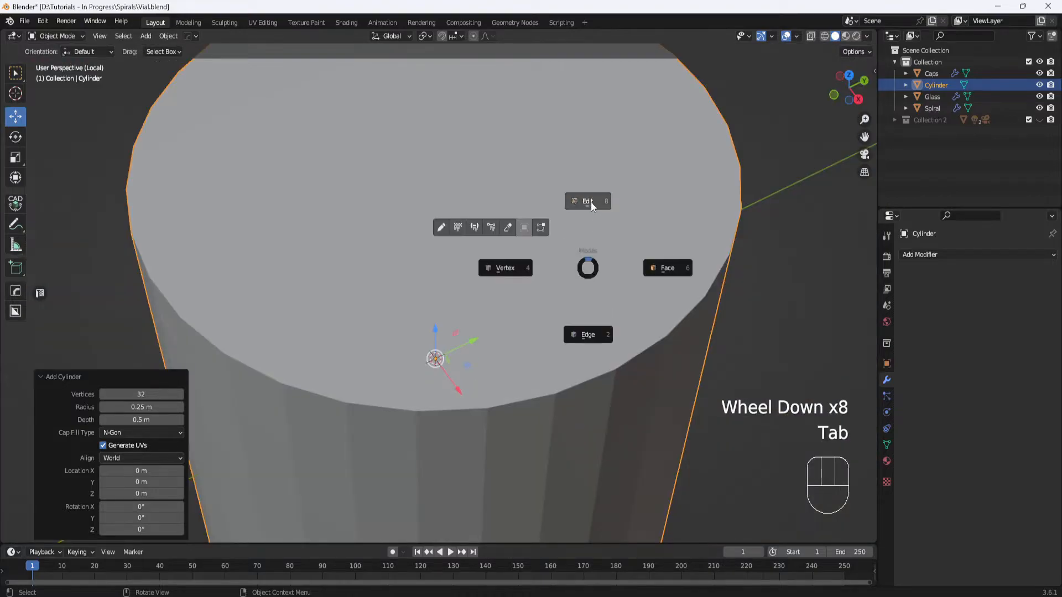
pyautogui.click(592, 205)
pyautogui.moveTo(612, 278); pyautogui.dragTo(582, 234, button='middle')
pyautogui.scroll(-2, 579, 231)
pyautogui.click(553, 242)
pyautogui.scroll(-1, 561, 288)
pyautogui.moveTo(572, 357); pyautogui.dragTo(505, 367, button='middle')
pyautogui.keyDown('shift'); pyautogui.click(486, 387); pyautogui.keyUp('shift')
pyautogui.moveTo(514, 283); pyautogui.dragTo(525, 380, button='middle')
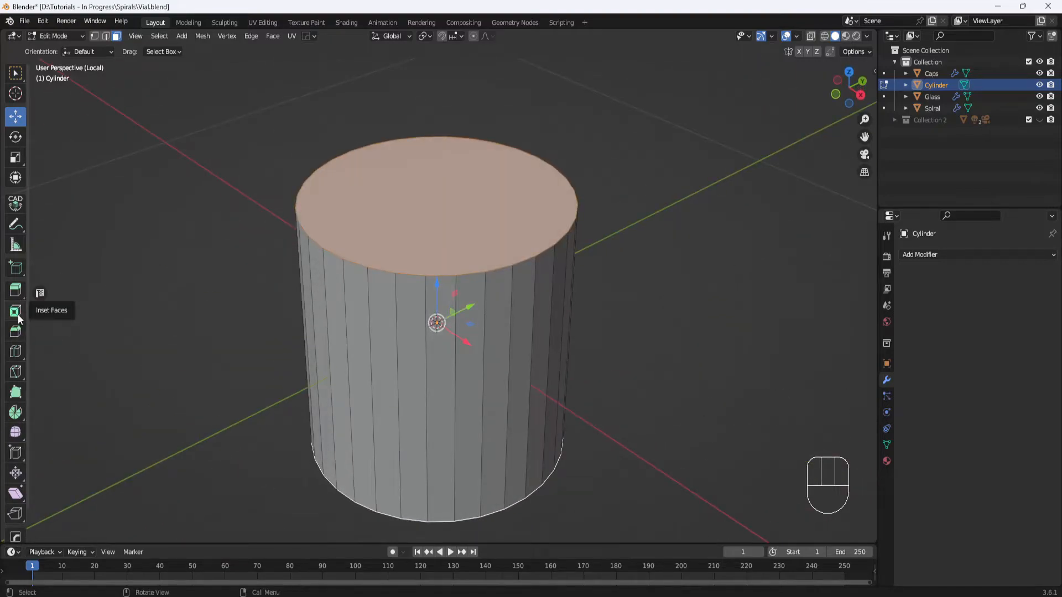
# - Inset the cylinder's top and bottom faces by about 0.005 m to leave a thin rim
pyautogui.click(17, 315)
pyautogui.click(446, 283)
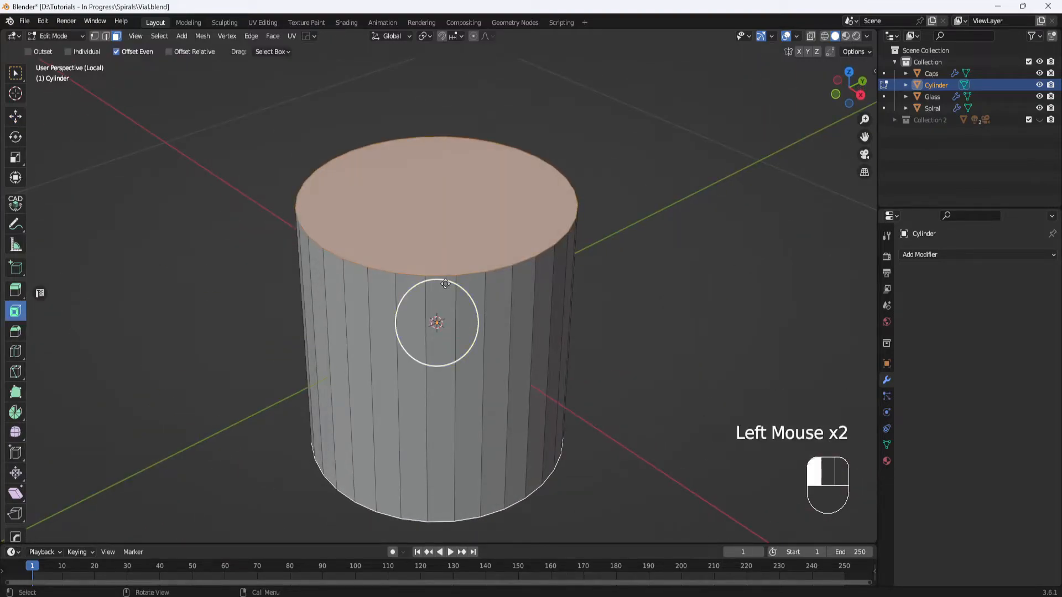
pyautogui.moveTo(445, 284); pyautogui.dragTo(437, 287)
pyautogui.scroll(2, 407, 239)
pyautogui.moveTo(408, 239); pyautogui.dragTo(360, 280, button='middle')
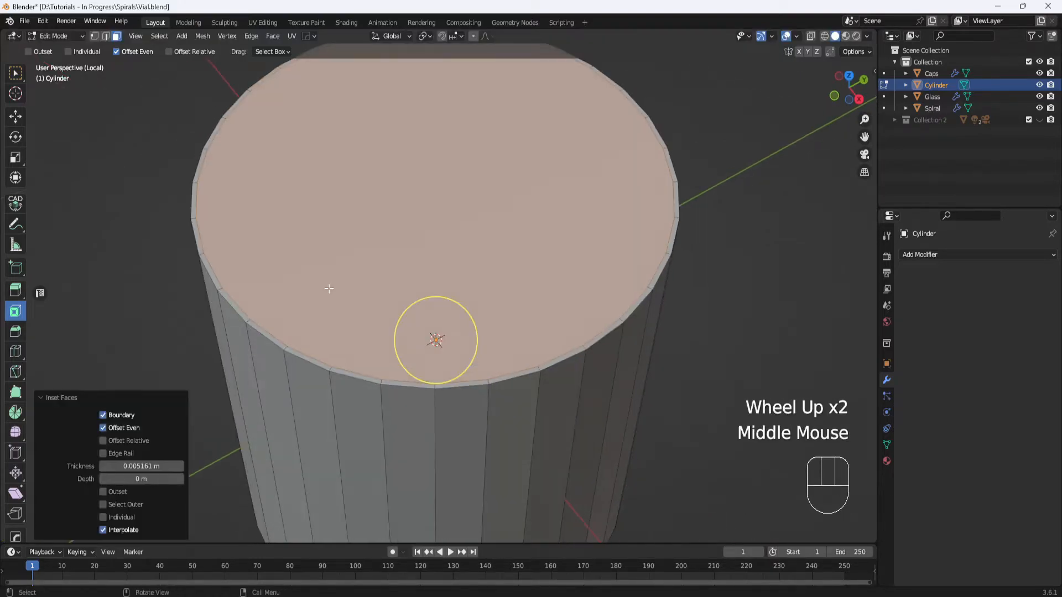
# - Bridge the two inset faces to hollow the cylinder into a thin-walled tube
pyautogui.scroll(-2, 325, 274)
pyautogui.rightClick(276, 211)
pyautogui.moveTo(275, 211)
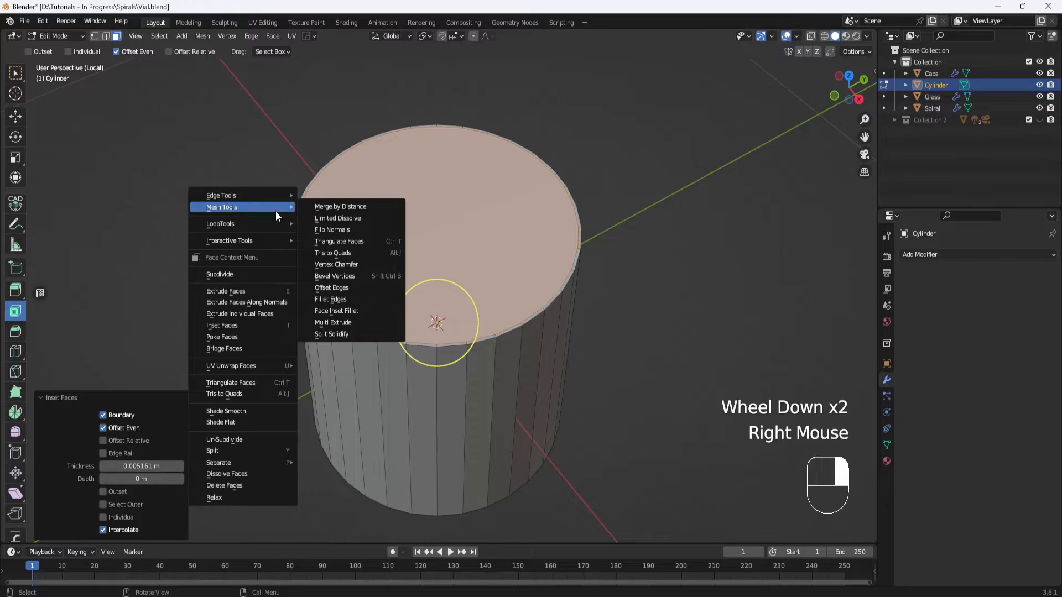
pyautogui.click(255, 347)
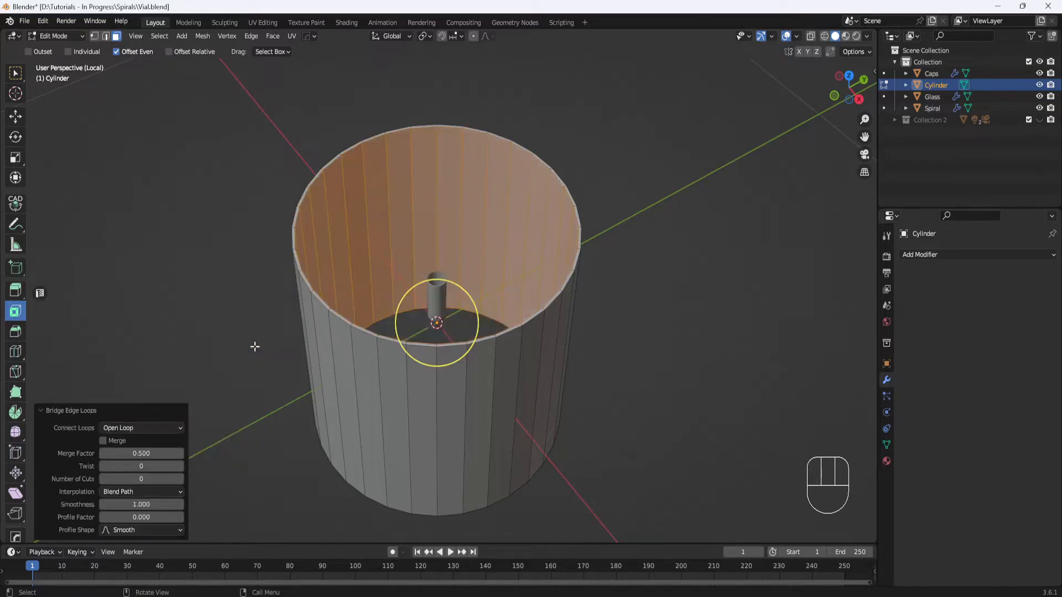
pyautogui.moveTo(481, 254); pyautogui.dragTo(498, 277, button='middle')
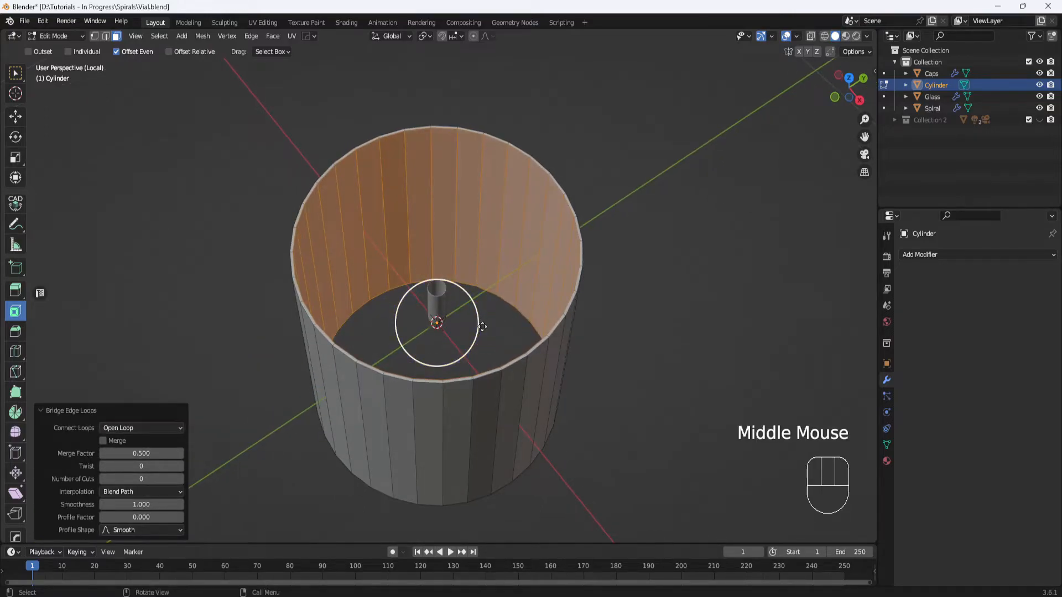
pyautogui.moveTo(482, 326); pyautogui.dragTo(482, 302, button='middle')
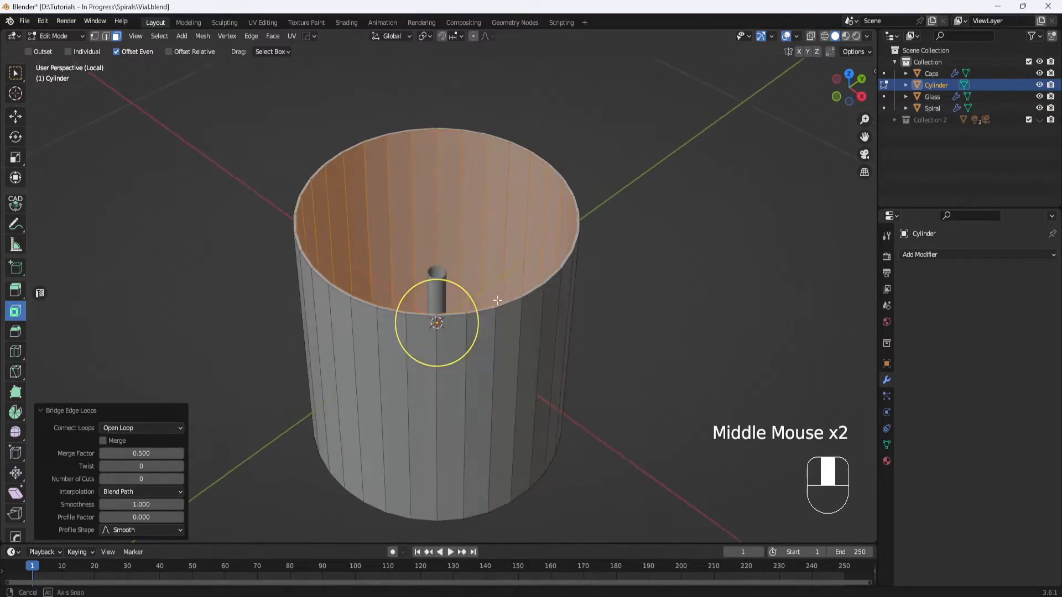
# - Delete the demonstration cylinder from the scene
pyautogui.rightClick(943, 88)
pyautogui.click(922, 92)
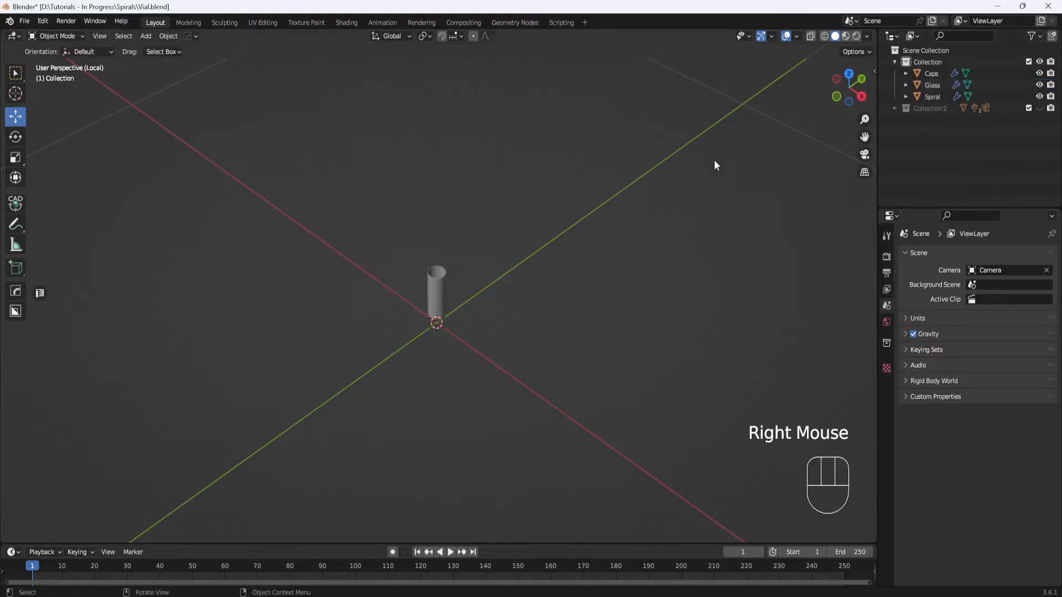
pyautogui.moveTo(715, 163); pyautogui.dragTo(508, 301, button='middle')
# - Inspect the Glass tube's base mesh and rim edges in Edit Mode with the Subsurf viewport display turned off
pyautogui.click(429, 334)
pyautogui.scroll(4, 429, 349)
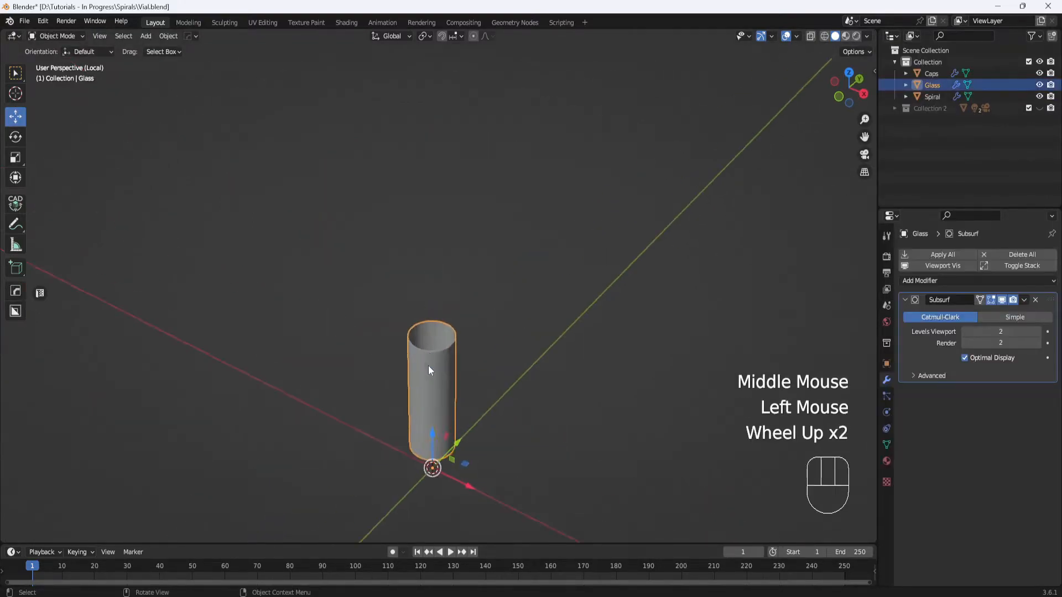
pyautogui.keyDown('shift'); pyautogui.moveTo(428, 366); pyautogui.dragTo(486, 303, button='middle'); pyautogui.keyUp('shift')
pyautogui.scroll(1, 464, 283)
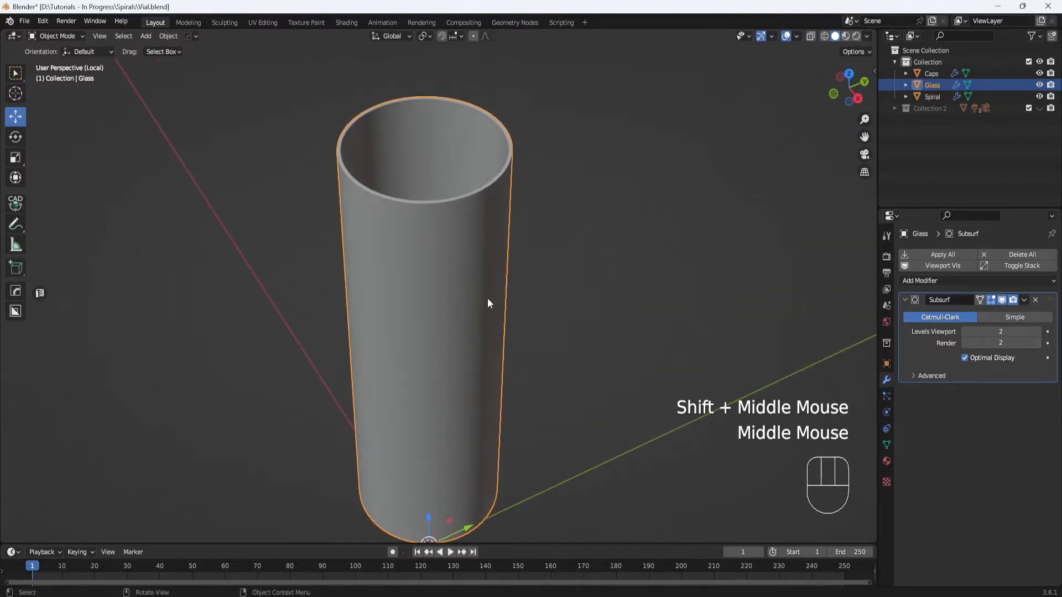
pyautogui.press('Tab')
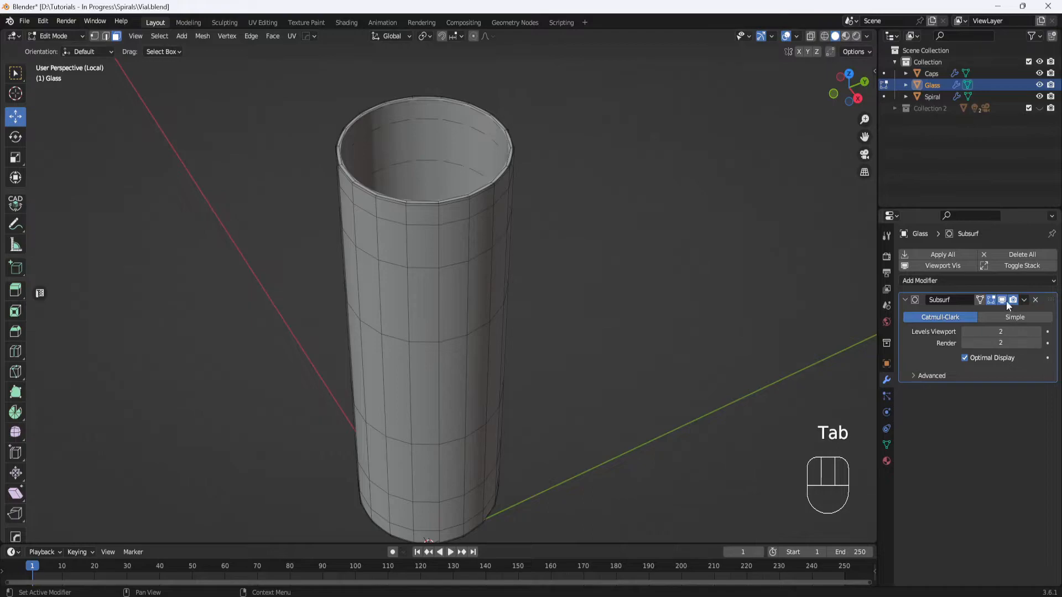
pyautogui.click(1002, 300)
pyautogui.moveTo(641, 303); pyautogui.dragTo(621, 302, button='middle')
pyautogui.scroll(2, 491, 225)
pyautogui.moveTo(490, 225); pyautogui.dragTo(520, 270, button='middle')
pyautogui.scroll(3, 484, 256)
pyautogui.moveTo(467, 199); pyautogui.dragTo(506, 216, button='middle')
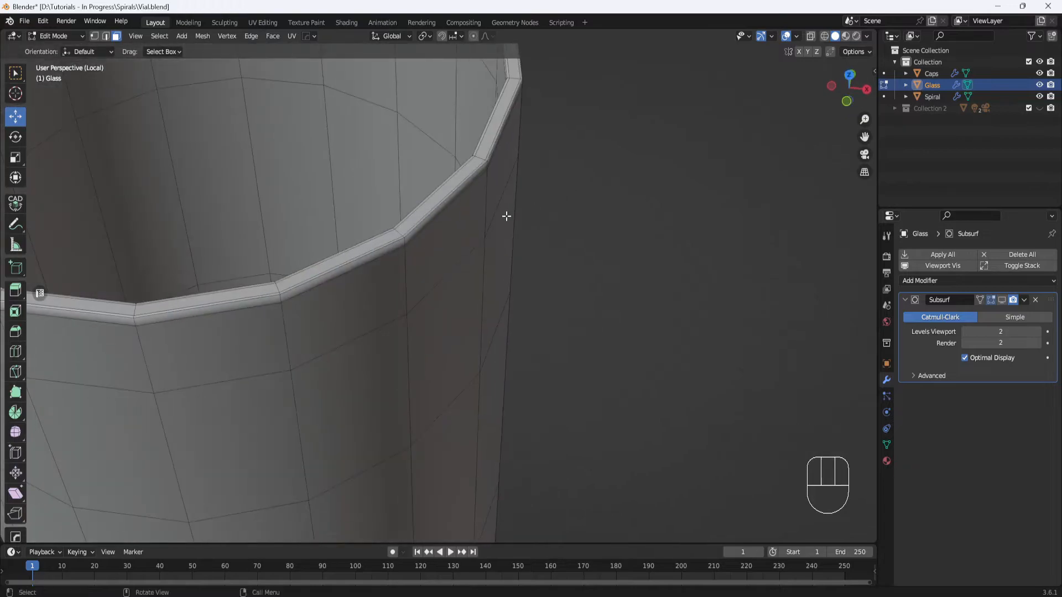
pyautogui.scroll(-4, 506, 216)
# - Return the Glass tube to Object Mode with its Subsurf viewport display on, and leave the isolated view
pyautogui.press('Tab')
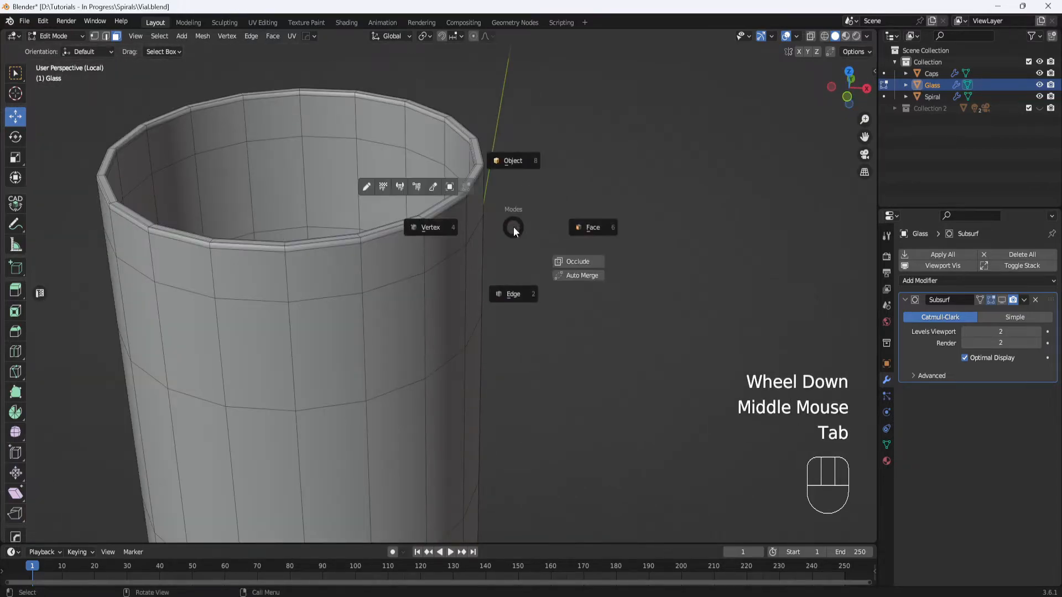
pyautogui.click(1001, 300)
pyautogui.moveTo(676, 287); pyautogui.dragTo(668, 297, button='middle')
pyautogui.scroll(-2, 491, 324)
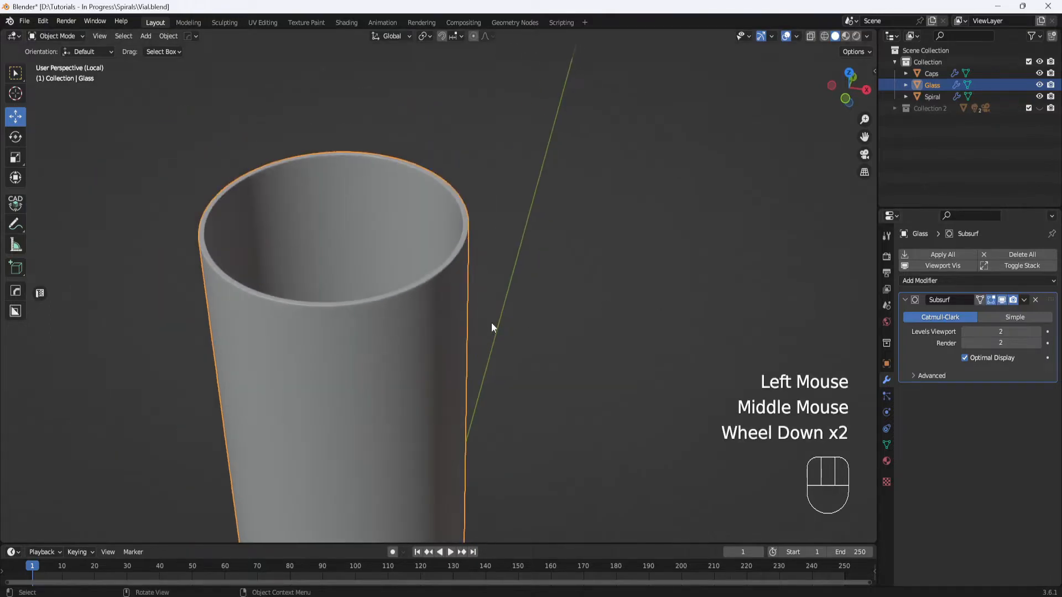
pyautogui.moveTo(491, 323); pyautogui.dragTo(512, 300, button='middle')
pyautogui.scroll(-3, 522, 327)
pyautogui.press('/')
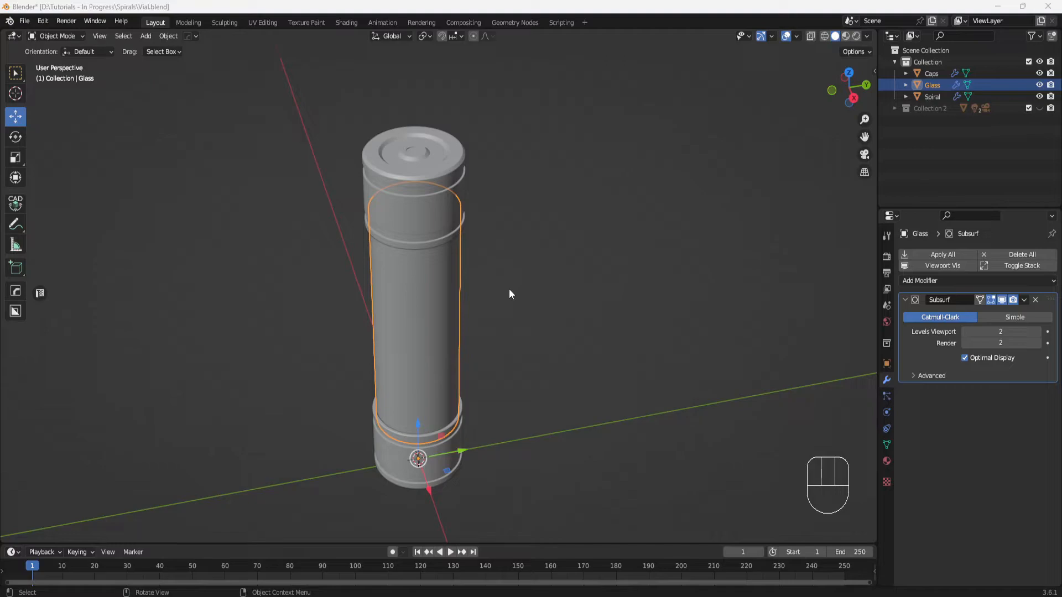
# - Hide the Glass tube and delete the Spiral object inside the vial
pyautogui.click(1039, 85)
pyautogui.doubleClick(433, 294)
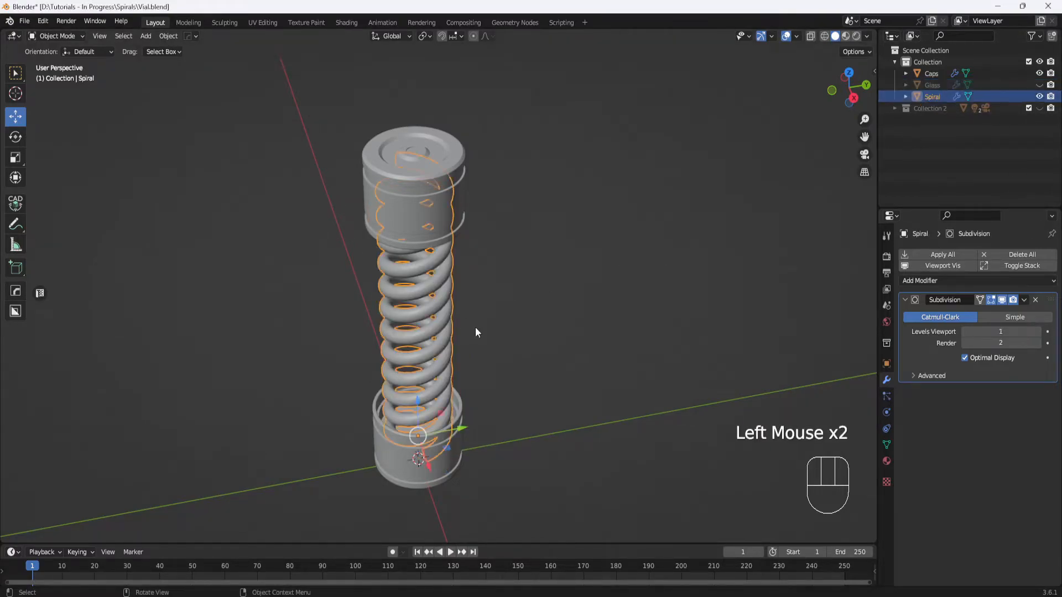
pyautogui.moveTo(476, 327); pyautogui.dragTo(426, 325, button='middle')
pyautogui.press('Delete')
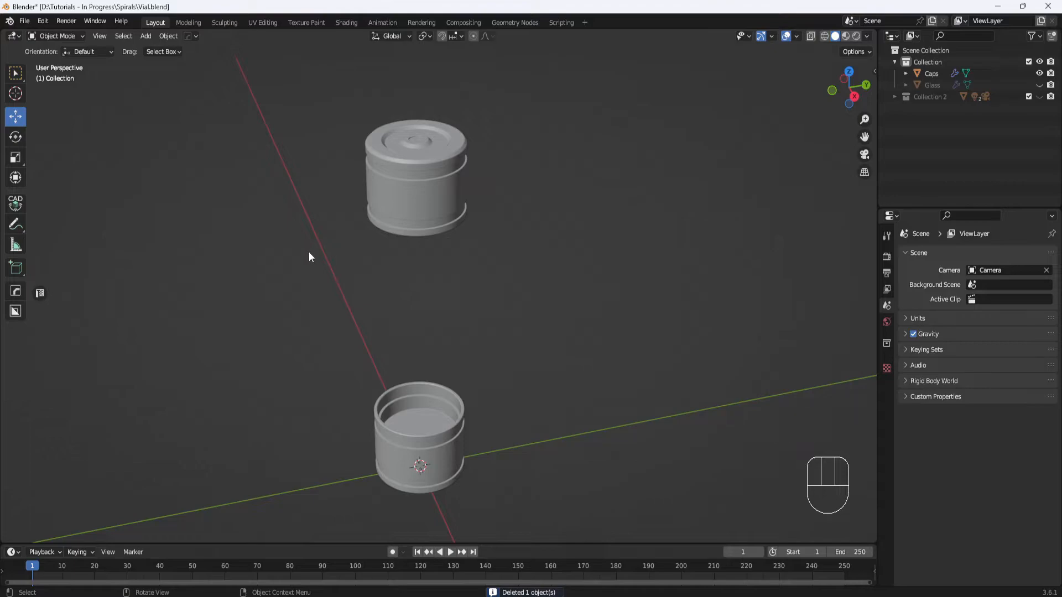
# - Open the add-on preferences and search the add-ons for "extra"
pyautogui.click(42, 21)
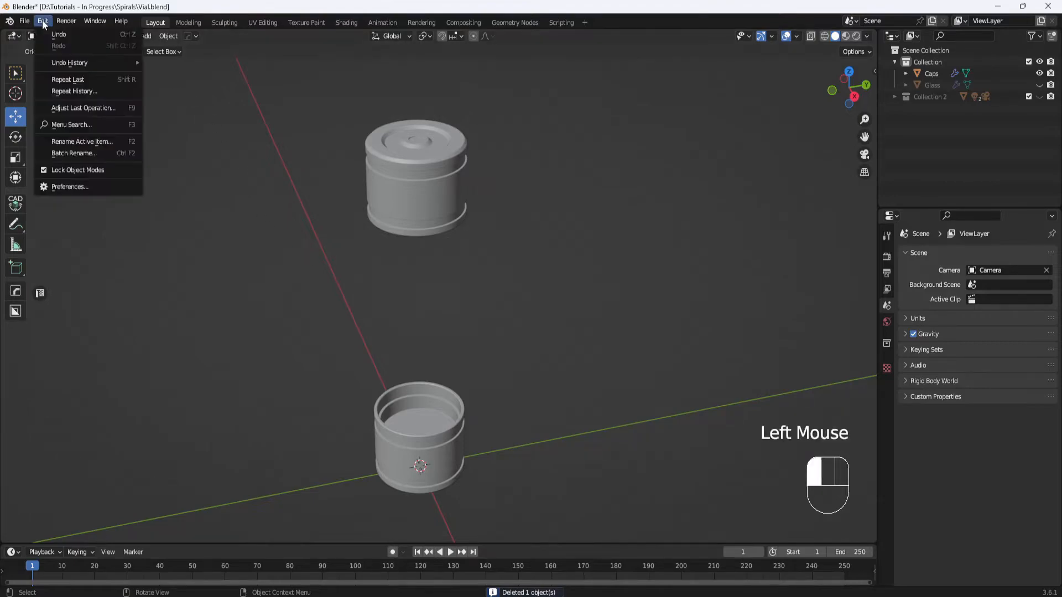
pyautogui.click(68, 186)
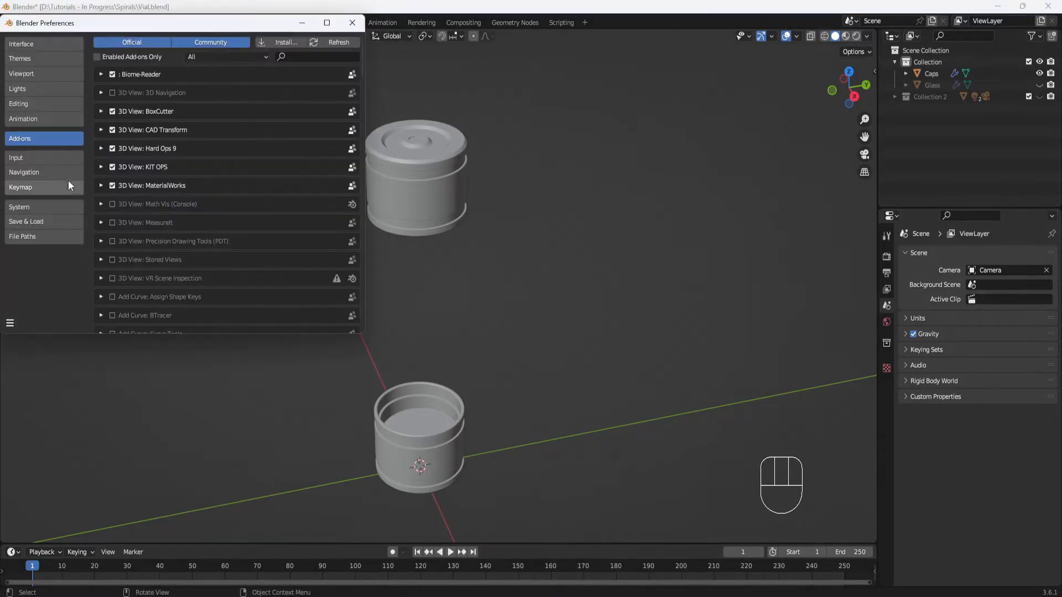
pyautogui.click(297, 57)
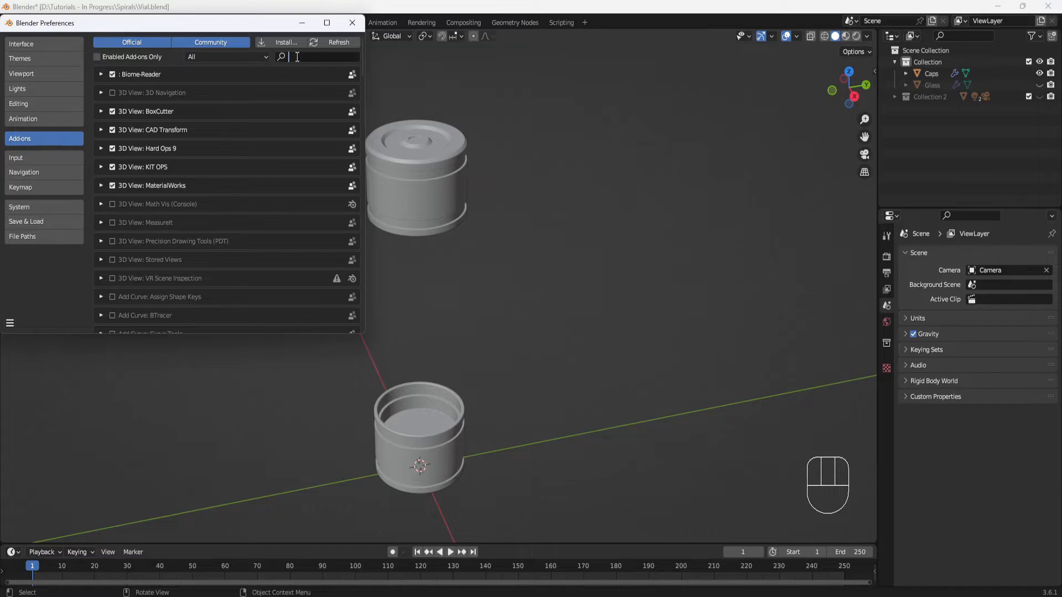
pyautogui.write('extra')
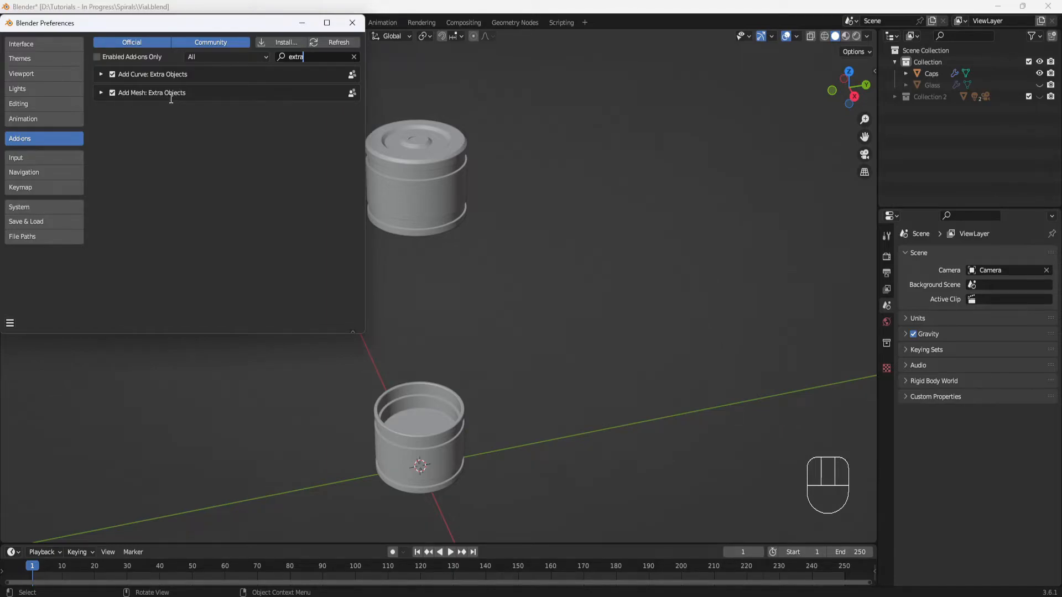
# - Disable the Add Curve and Add Mesh Extra Objects add-ons, and check which curve types can be added without them
pyautogui.click(113, 75)
pyautogui.click(113, 93)
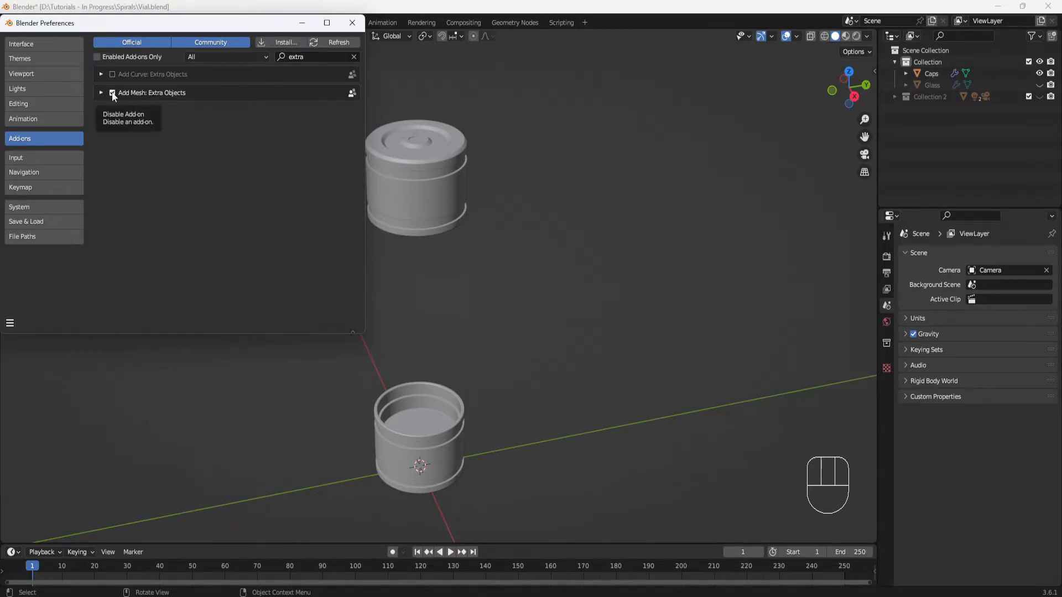
pyautogui.click(552, 158)
pyautogui.hotkey('shift', 'a')
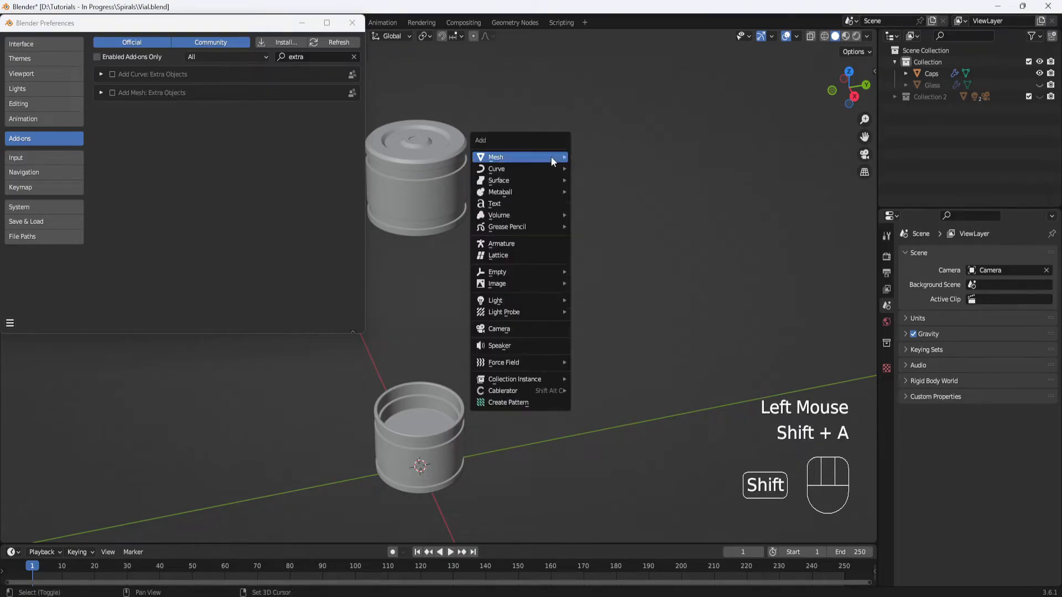
pyautogui.moveTo(559, 158)
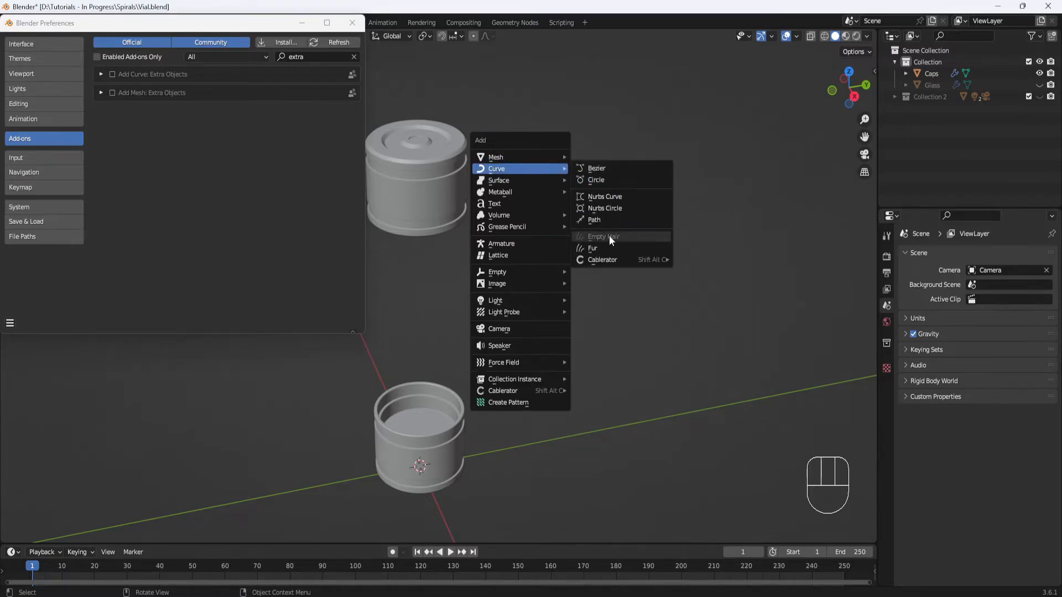
# - Enable the Add Curve: Extra Objects and Add Mesh: Extra Objects add-ons, and check the object types available to add
pyautogui.click(111, 77)
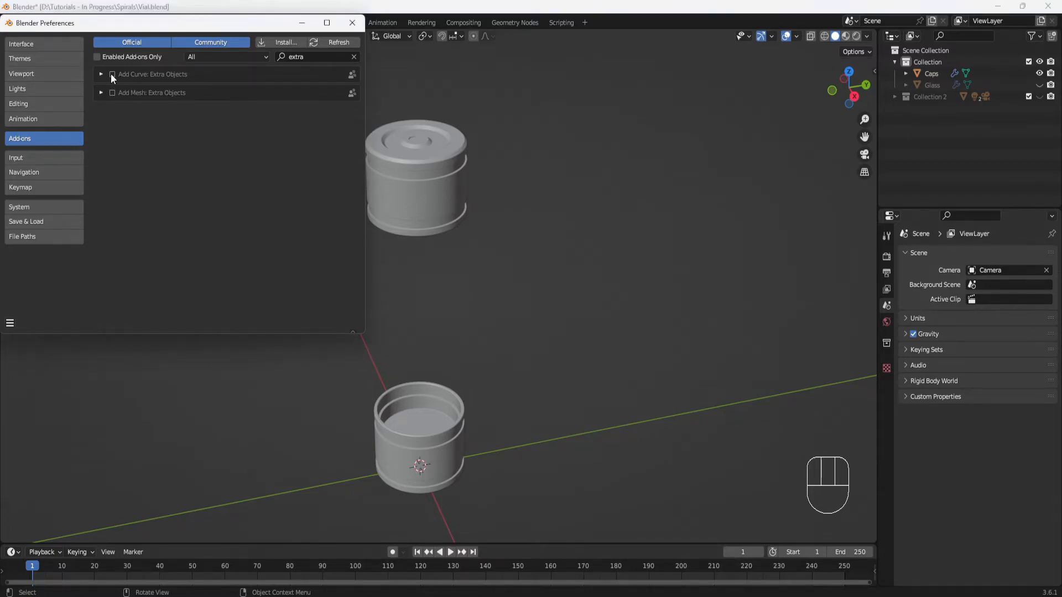
pyautogui.click(112, 74)
pyautogui.click(113, 92)
pyautogui.click(579, 198)
pyautogui.hotkey('shift', 'a')
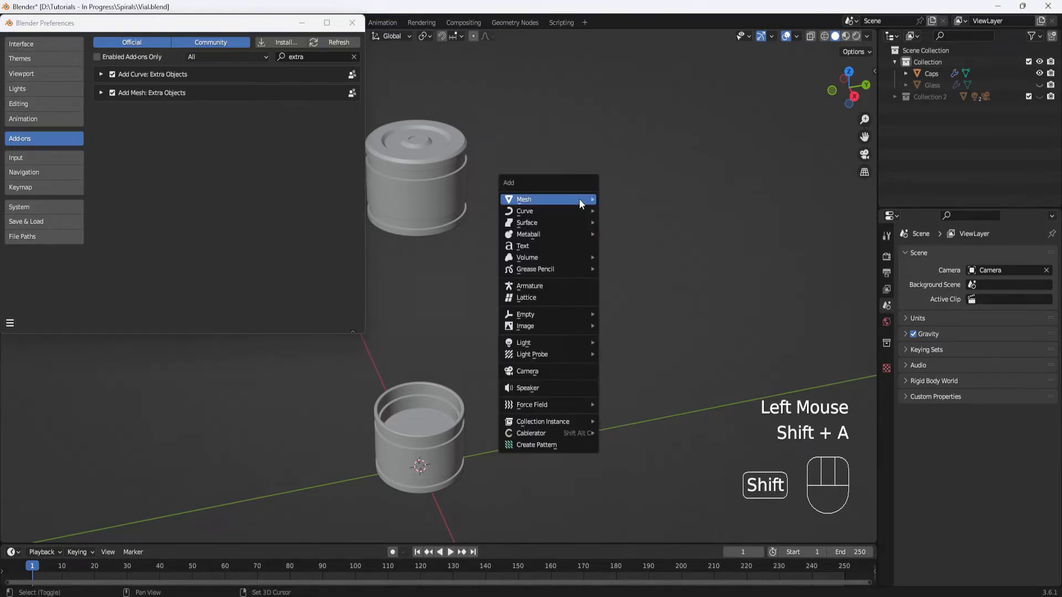
pyautogui.moveTo(579, 198)
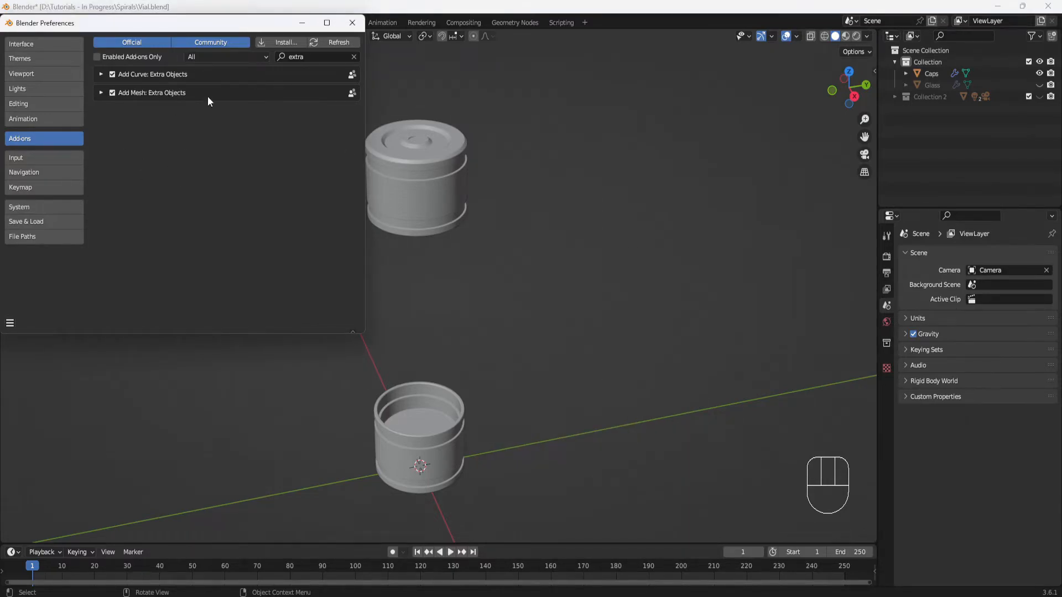
# - Save the preferences and close the preferences window
pyautogui.click(10, 324)
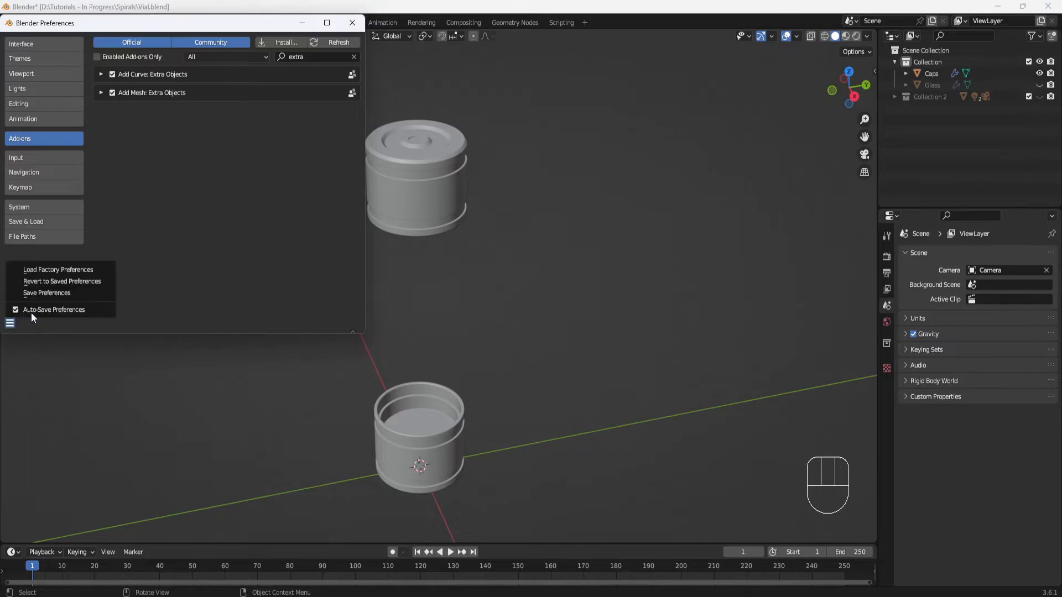
pyautogui.click(55, 295)
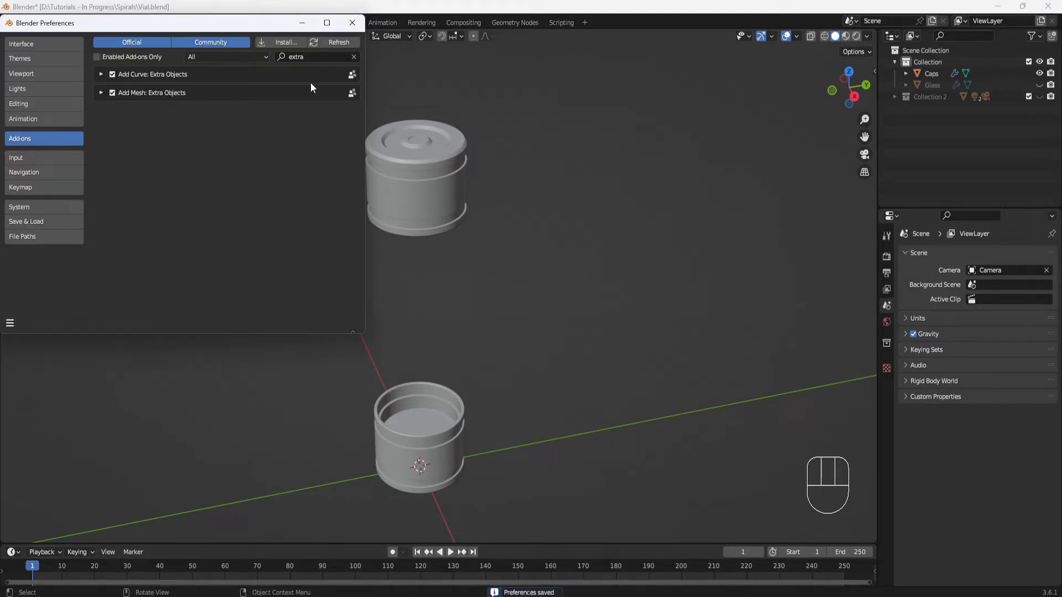
pyautogui.click(352, 23)
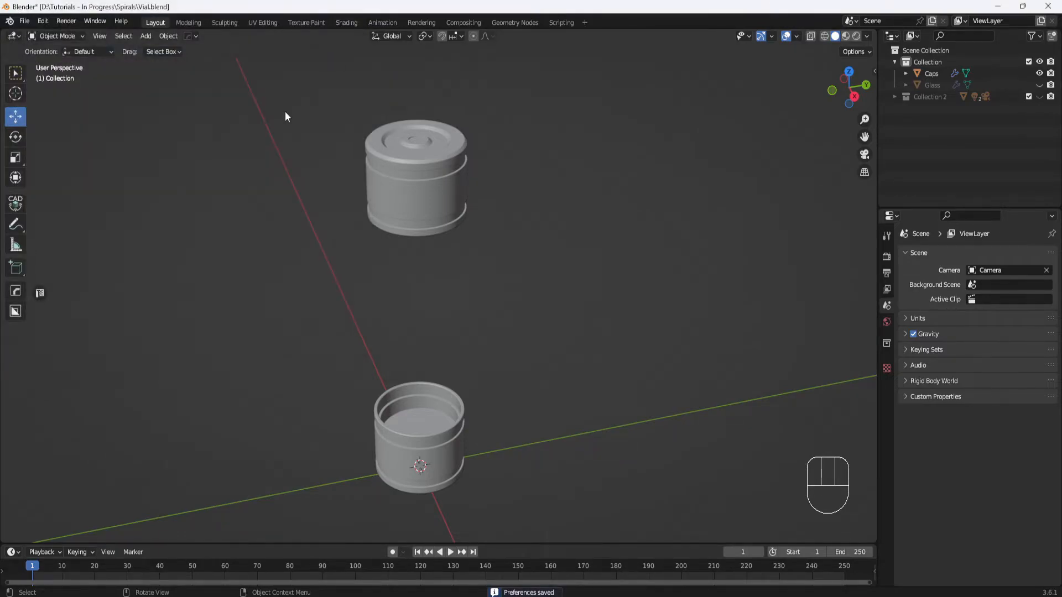
# - Add an Archemedian curve spiral at the 3D cursor in the vial's base
pyautogui.moveTo(285, 111); pyautogui.dragTo(260, 89, button='middle')
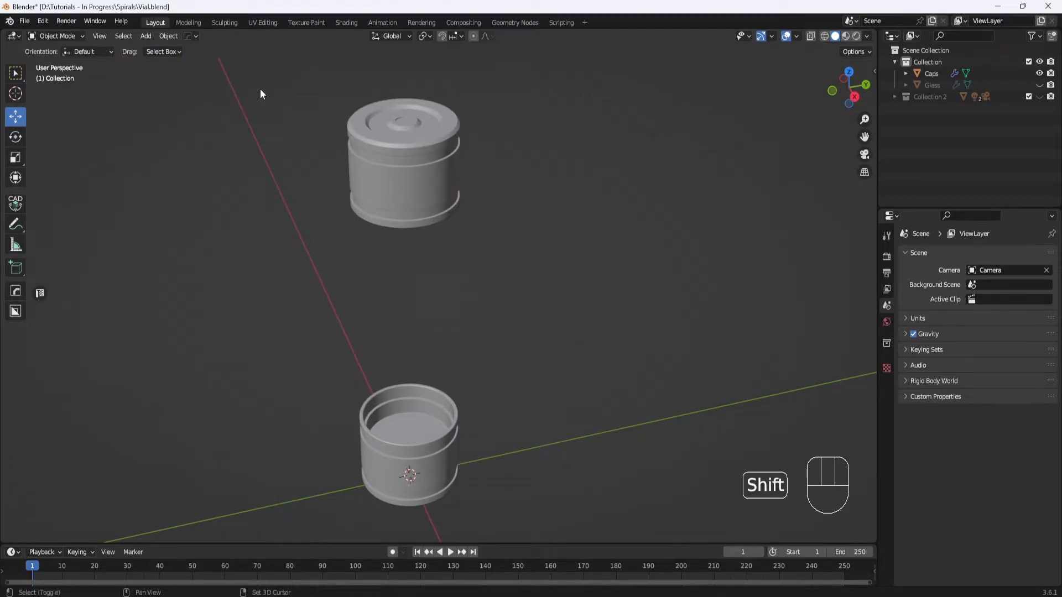
pyautogui.hotkey('shift', 'a')
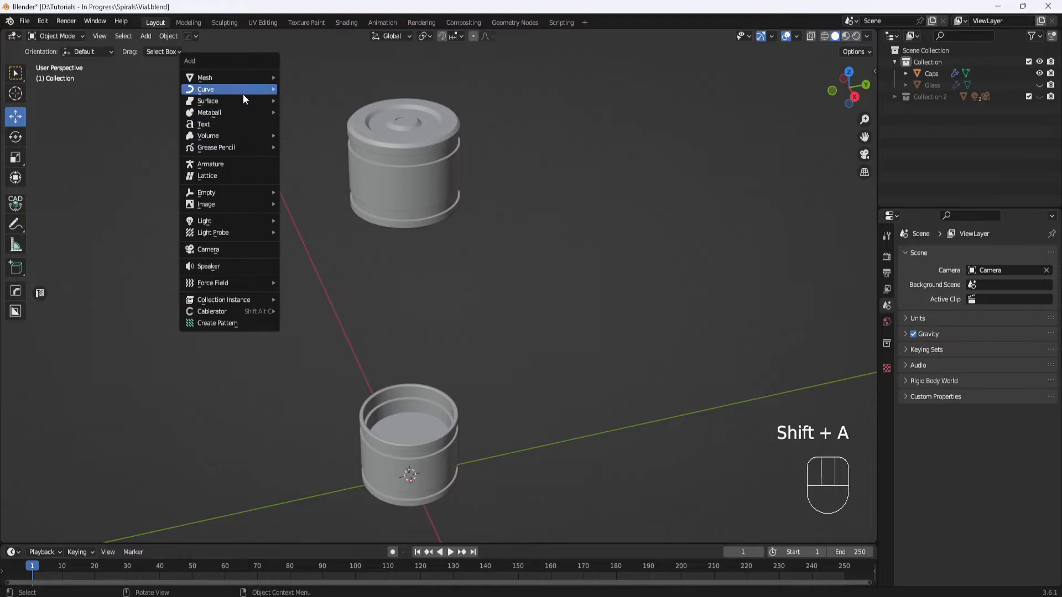
pyautogui.moveTo(329, 365)
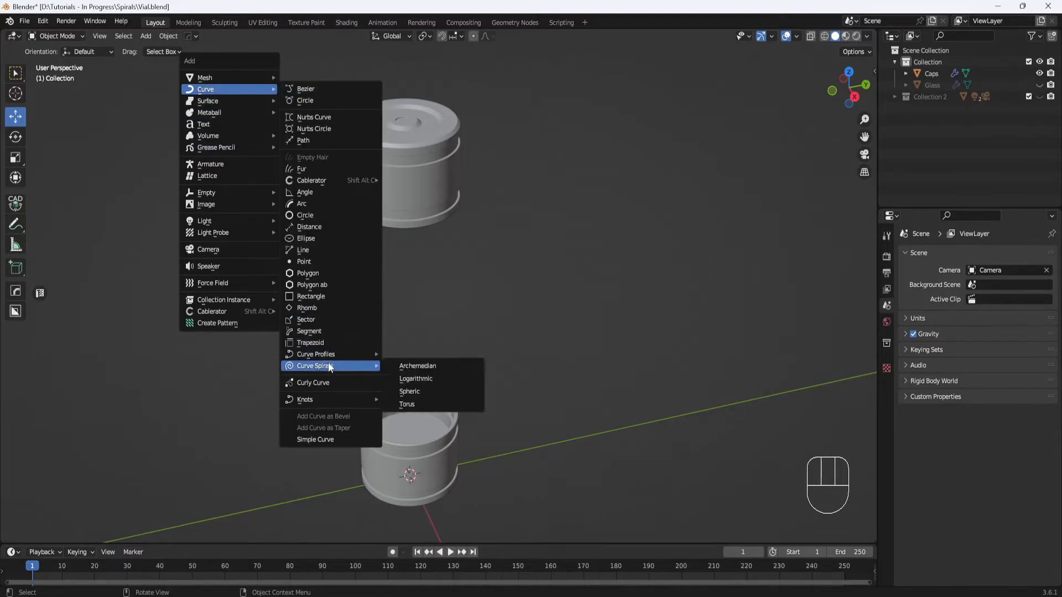
pyautogui.click(435, 367)
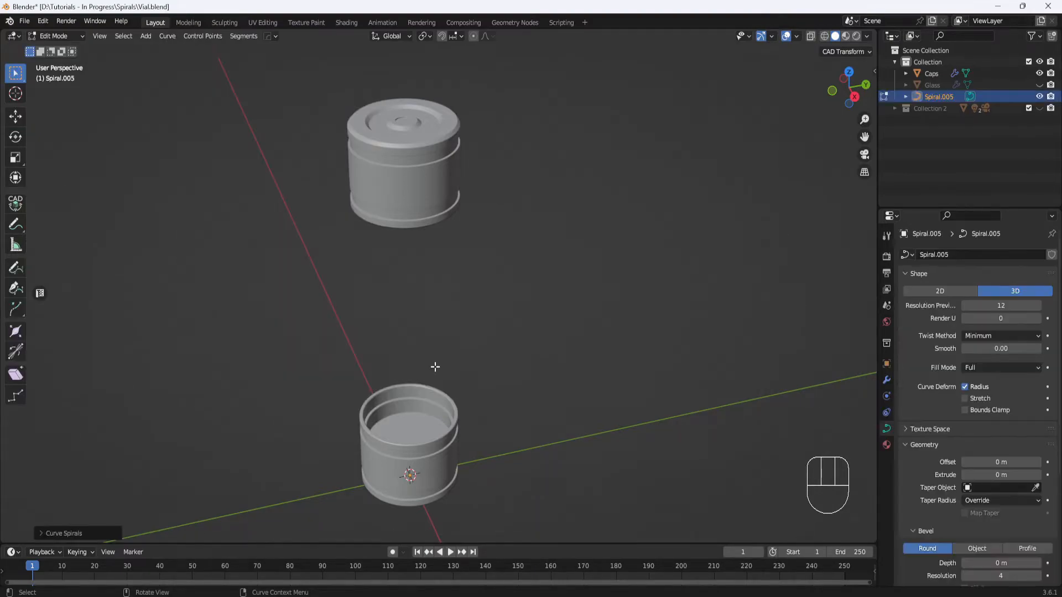
# - Set the new spiral's creation parameters to 9 turns and 36 steps
pyautogui.scroll(-6, 432, 347)
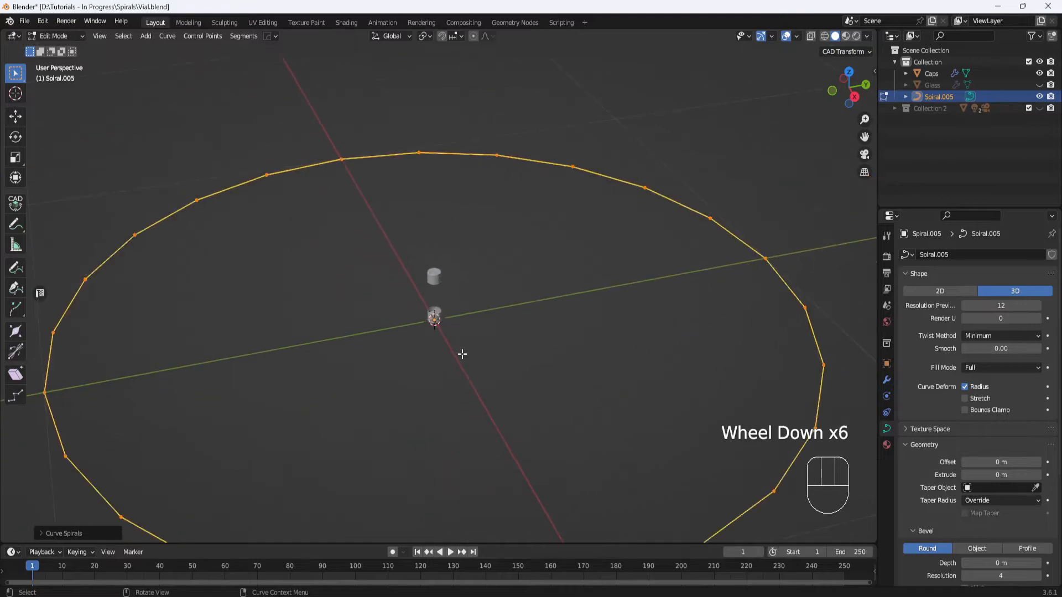
pyautogui.keyDown('shift'); pyautogui.moveTo(460, 356); pyautogui.dragTo(465, 320, button='middle'); pyautogui.keyUp('shift')
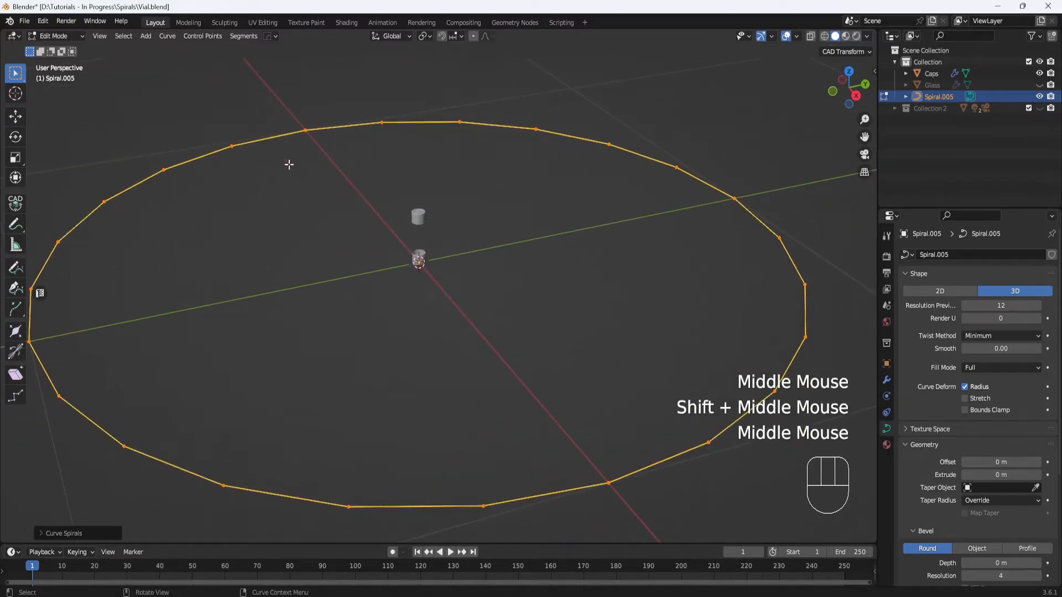
pyautogui.scroll(-1, 393, 283)
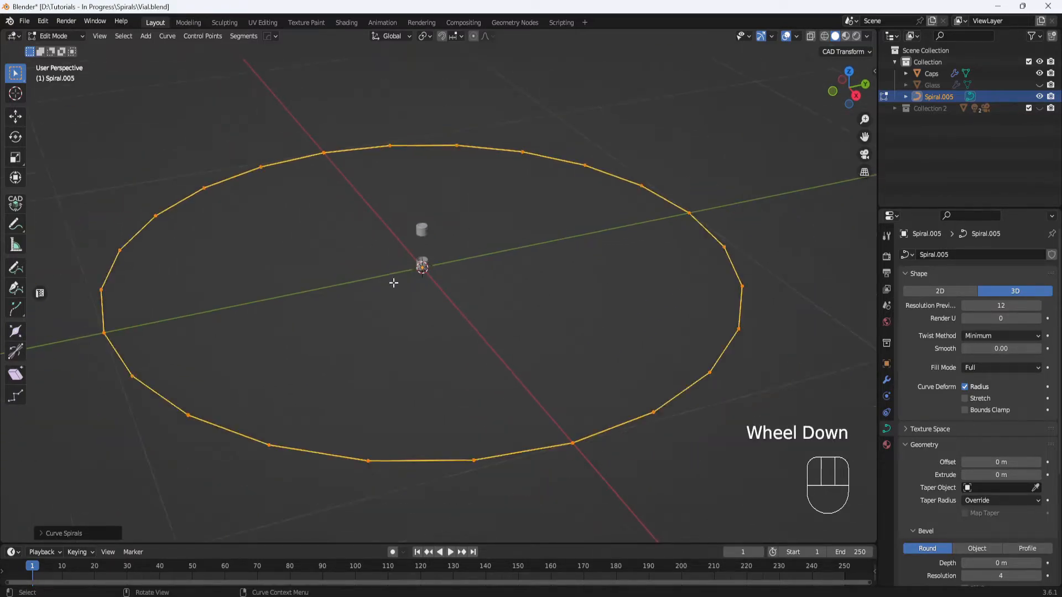
pyautogui.moveTo(393, 282); pyautogui.dragTo(469, 317, button='middle')
pyautogui.moveTo(350, 300)
pyautogui.mouseDown(button='middle')
pyautogui.moveTo(351, 289)
pyautogui.moveTo(350, 302)
pyautogui.mouseUp(button='middle')
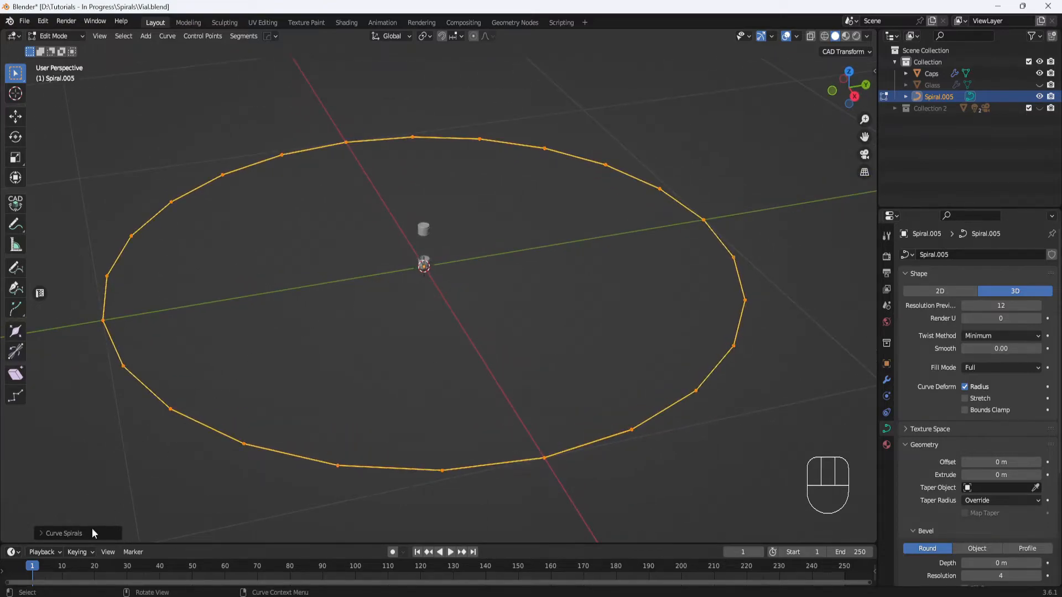
pyautogui.click(60, 532)
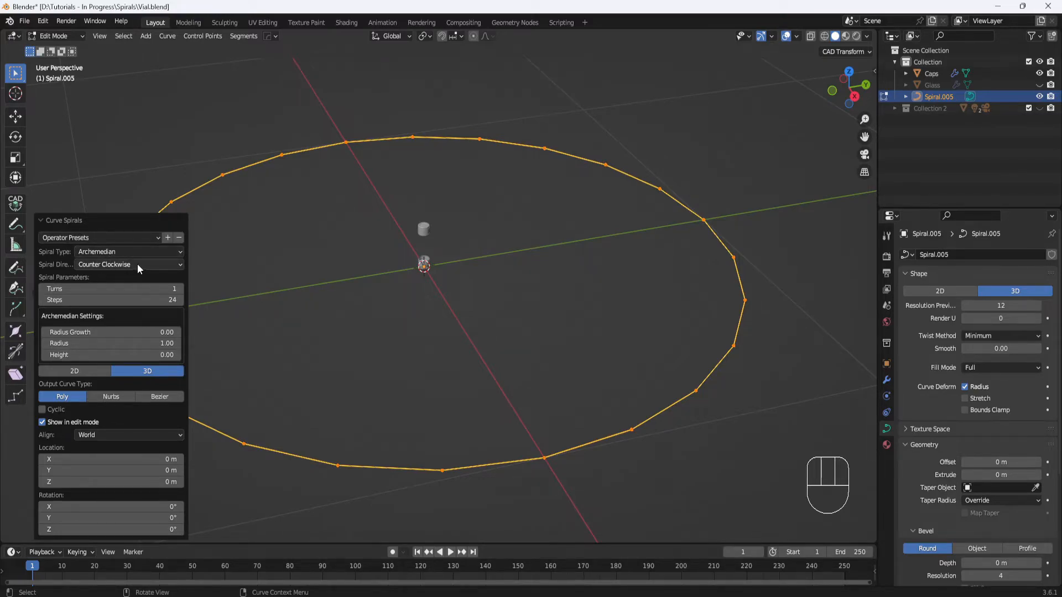
pyautogui.click(167, 290)
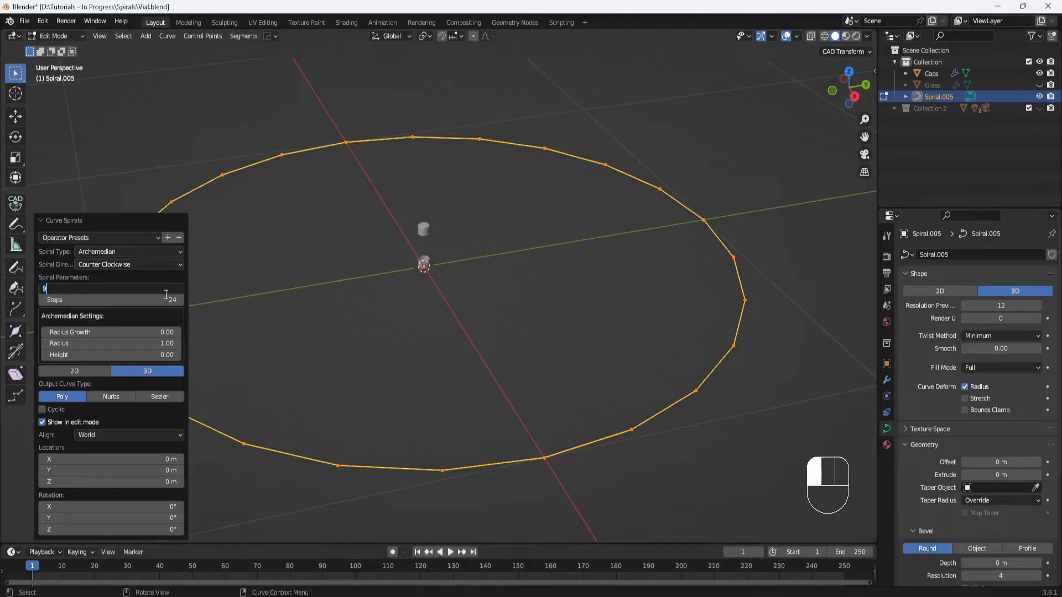
pyautogui.click(164, 301)
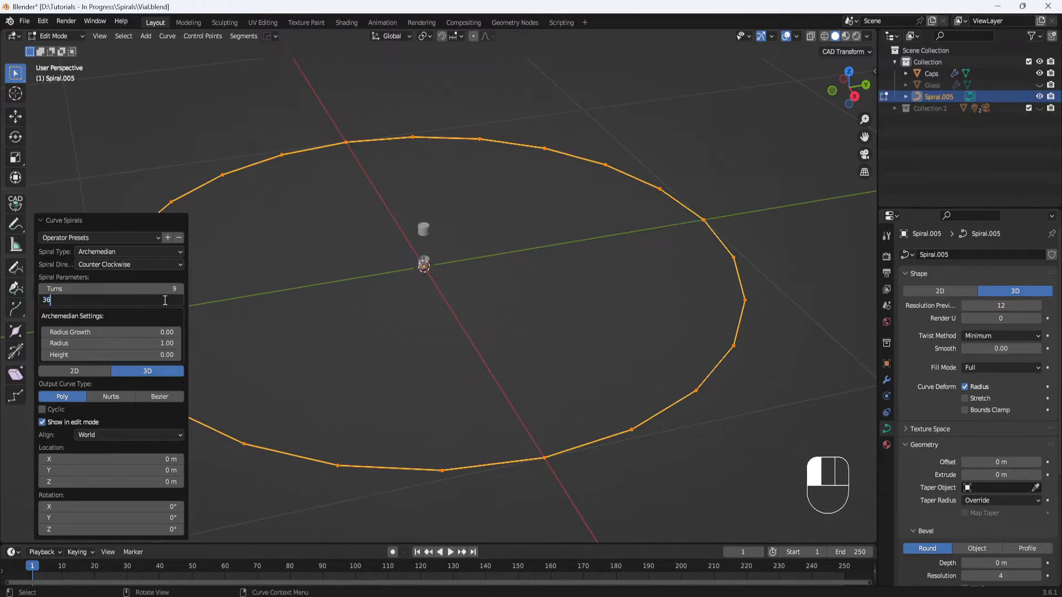
pyautogui.write('36')
# - Set the spiral's radius to 0.01 and its height to 0.018
pyautogui.click(157, 343)
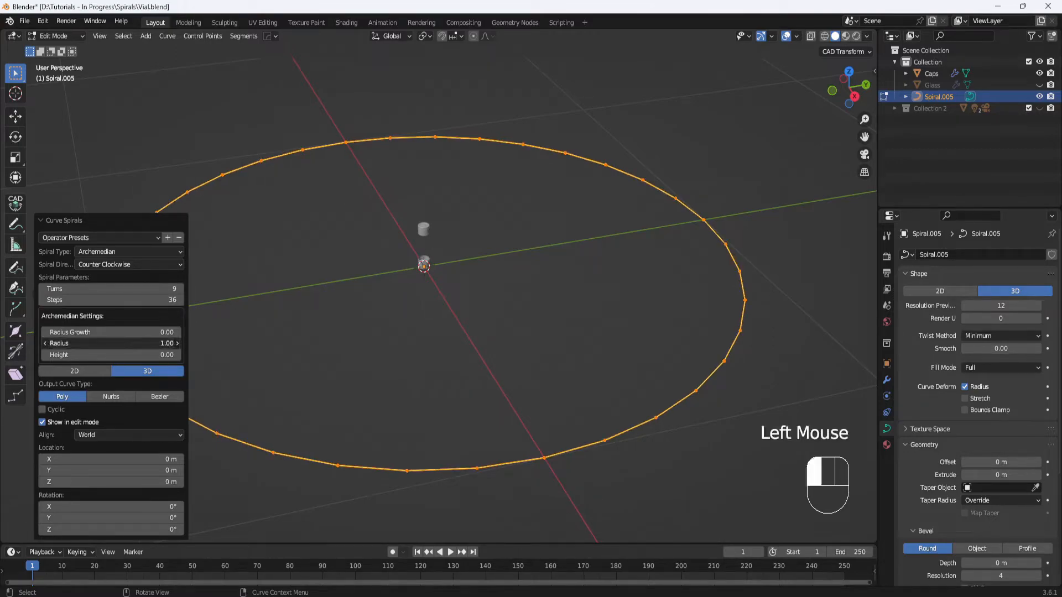
pyautogui.press('Return')
pyautogui.click(151, 355)
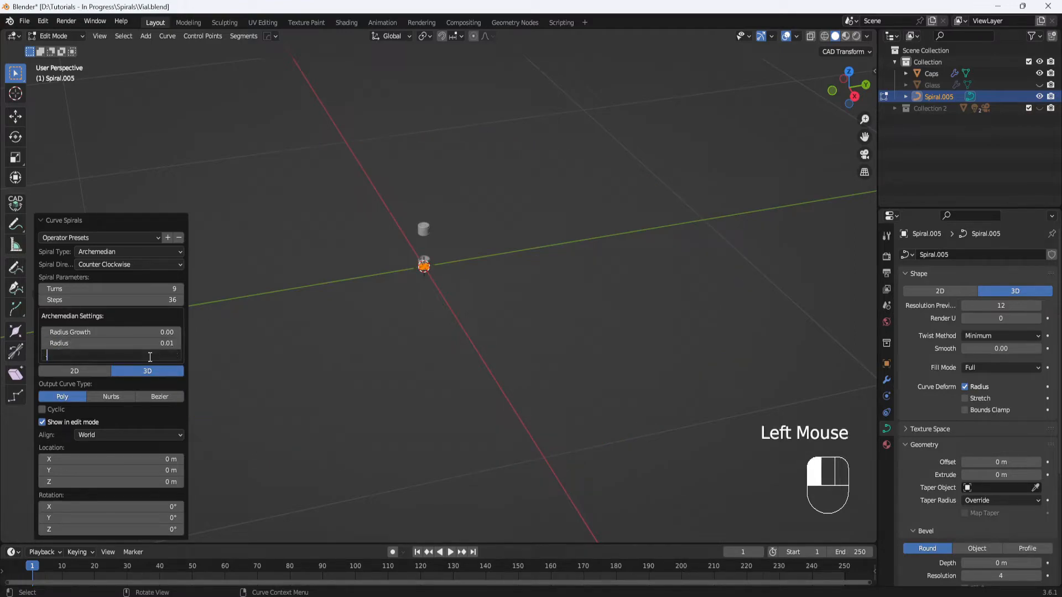
pyautogui.write('.018')
pyautogui.press('Return')
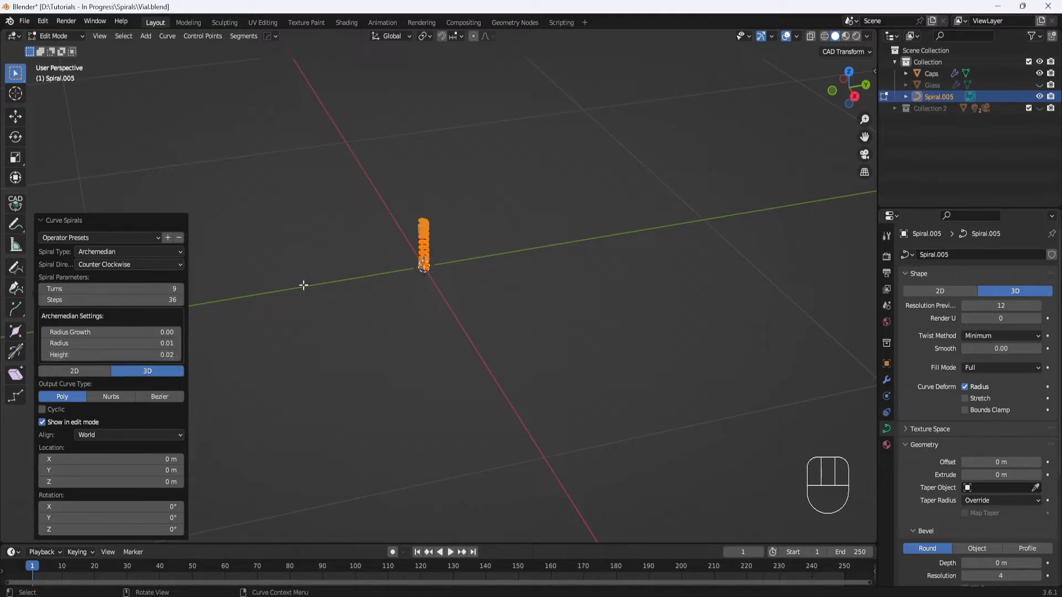
# - Thicken the spiral curve into a tube with a round bevel depth of 0.0026 m
pyautogui.scroll(5, 440, 251)
pyautogui.keyDown('shift'); pyautogui.moveTo(427, 142); pyautogui.dragTo(496, 321, button='middle'); pyautogui.keyUp('shift')
pyautogui.scroll(1, 478, 271)
pyautogui.moveTo(480, 258); pyautogui.dragTo(470, 275, button='middle')
pyautogui.keyDown('shift'); pyautogui.moveTo(483, 242); pyautogui.dragTo(476, 275, button='middle'); pyautogui.keyUp('shift')
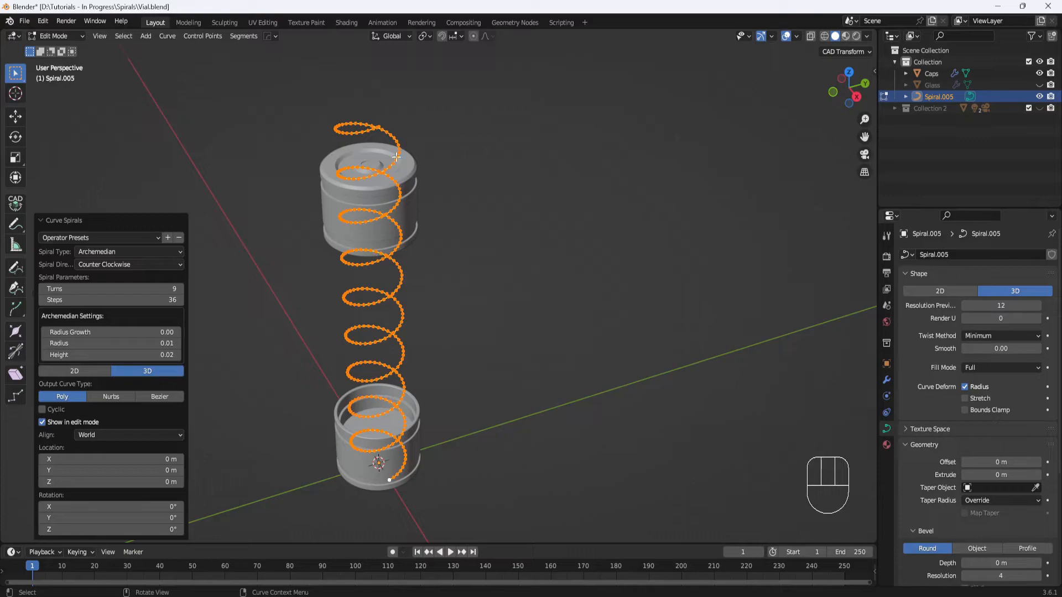
pyautogui.moveTo(412, 294); pyautogui.dragTo(419, 294, button='middle')
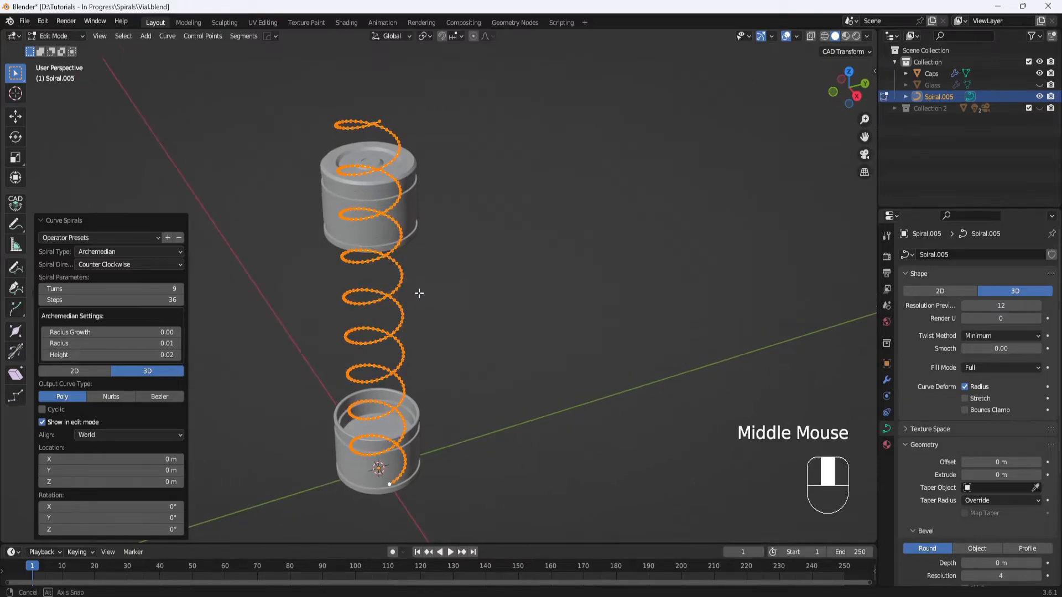
pyautogui.click(888, 430)
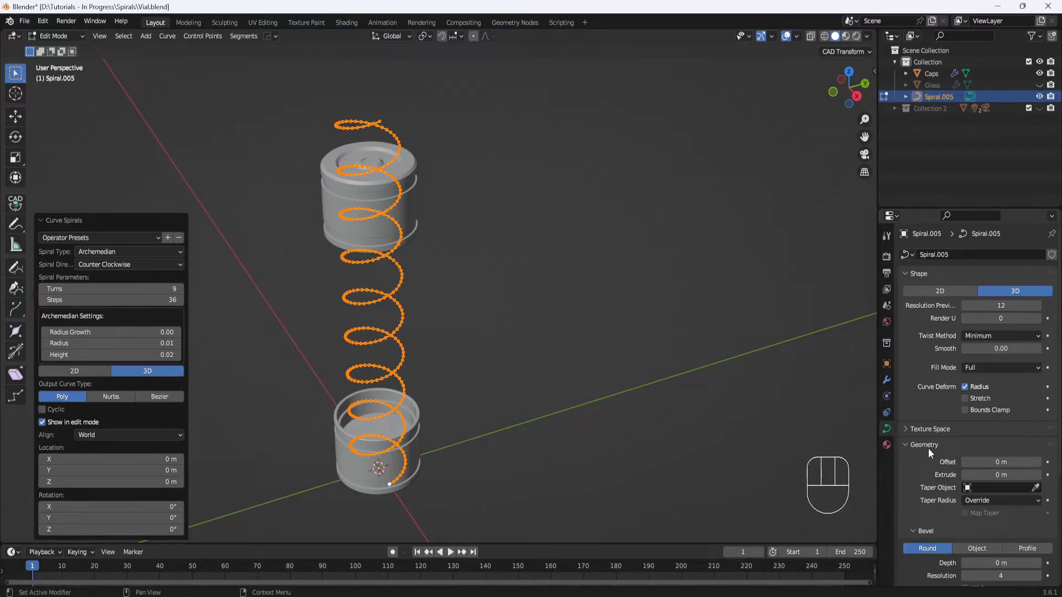
pyautogui.scroll(-3, 928, 448)
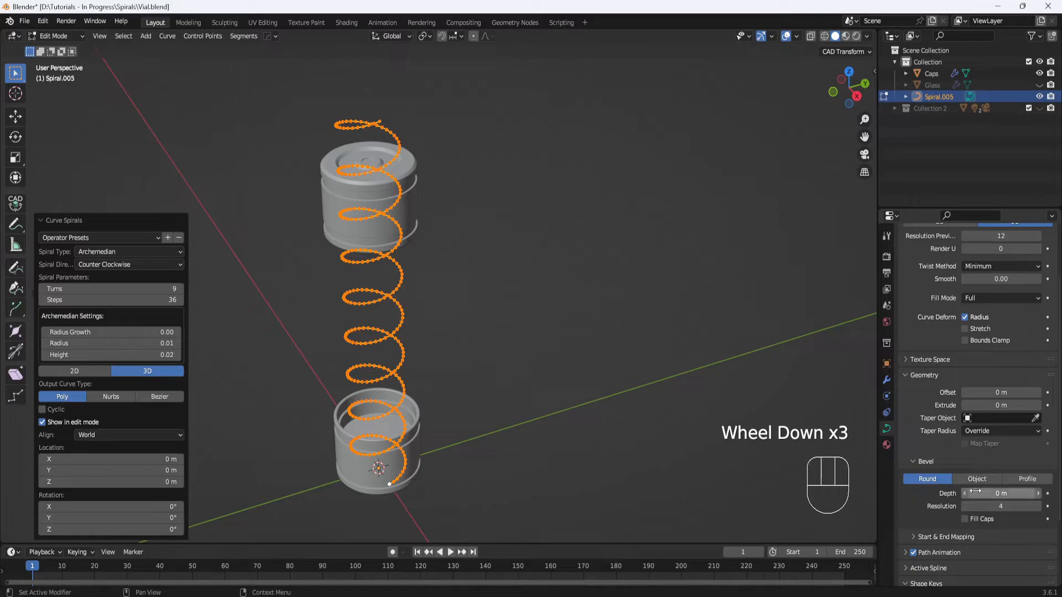
pyautogui.click(1002, 493)
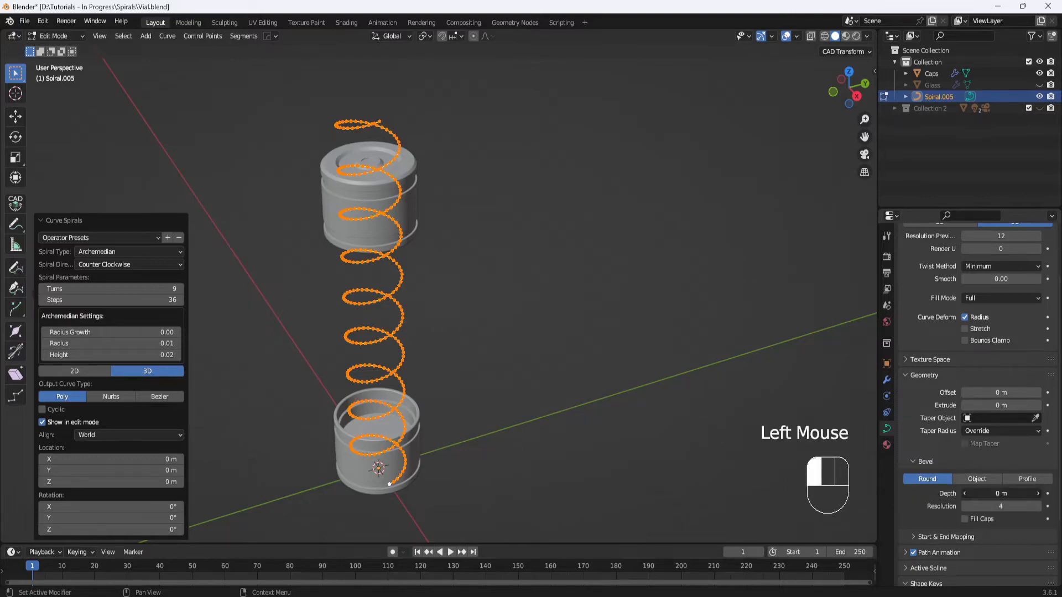
pyautogui.write('.00')
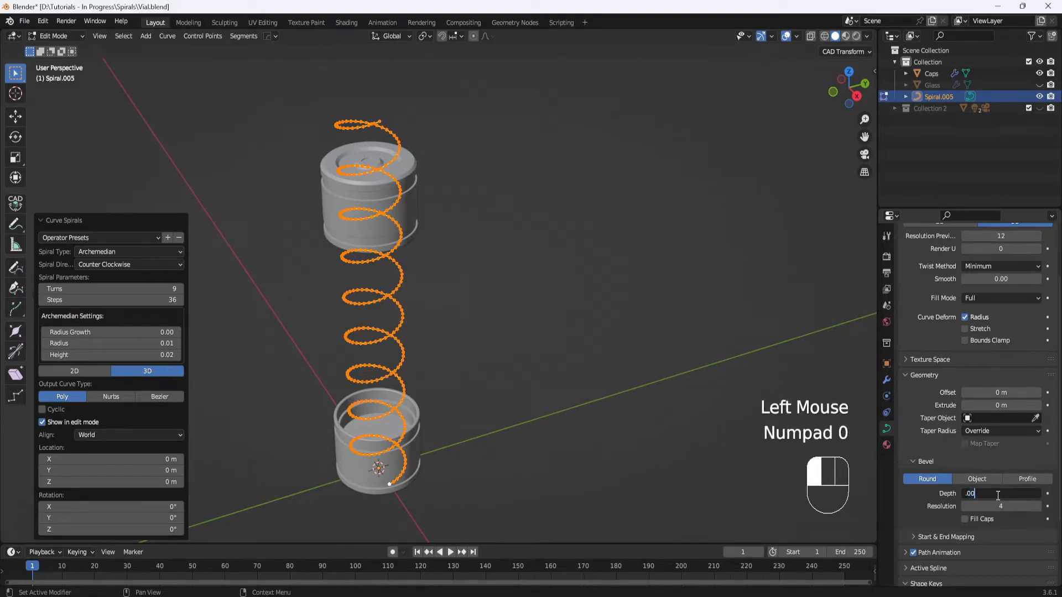
pyautogui.write('26')
pyautogui.press('Return')
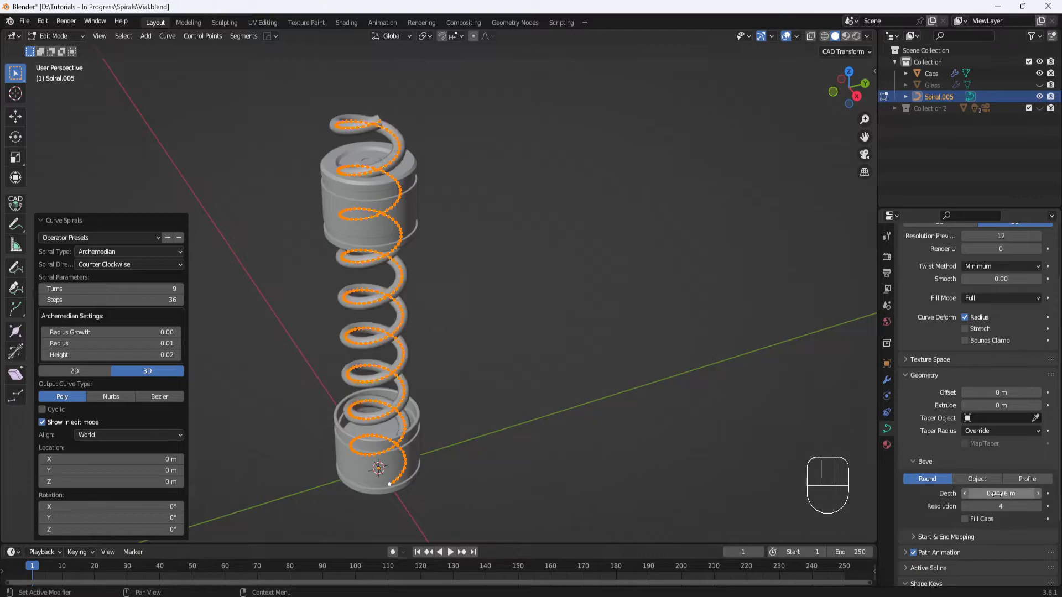
# - Set the spiral tube's bevel resolution to 6 and inspect the smoothness of its coils
pyautogui.click(1000, 505)
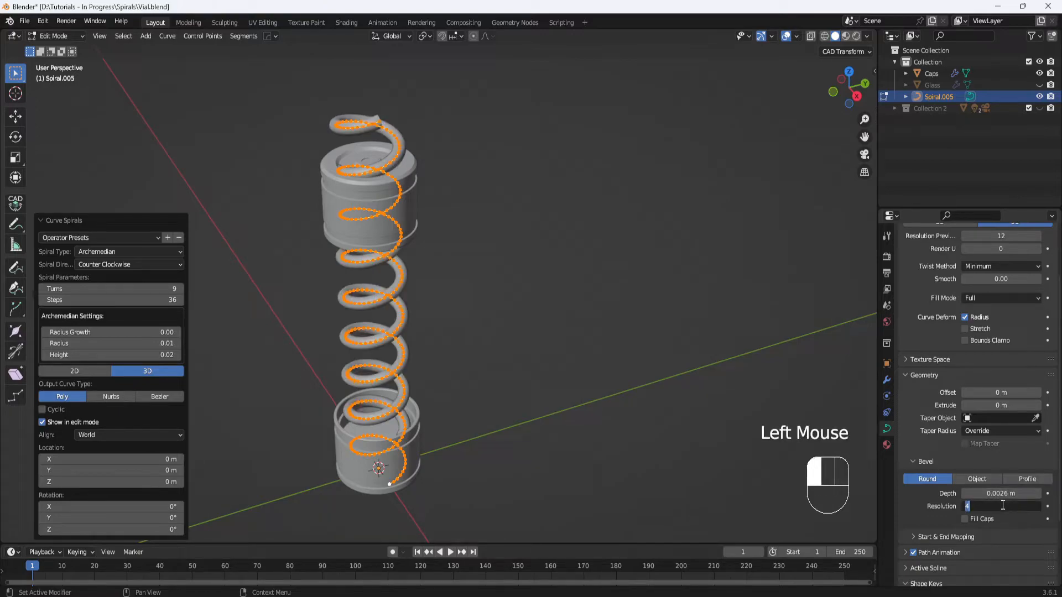
pyautogui.press('Return')
pyautogui.moveTo(600, 392); pyautogui.dragTo(527, 298, button='middle')
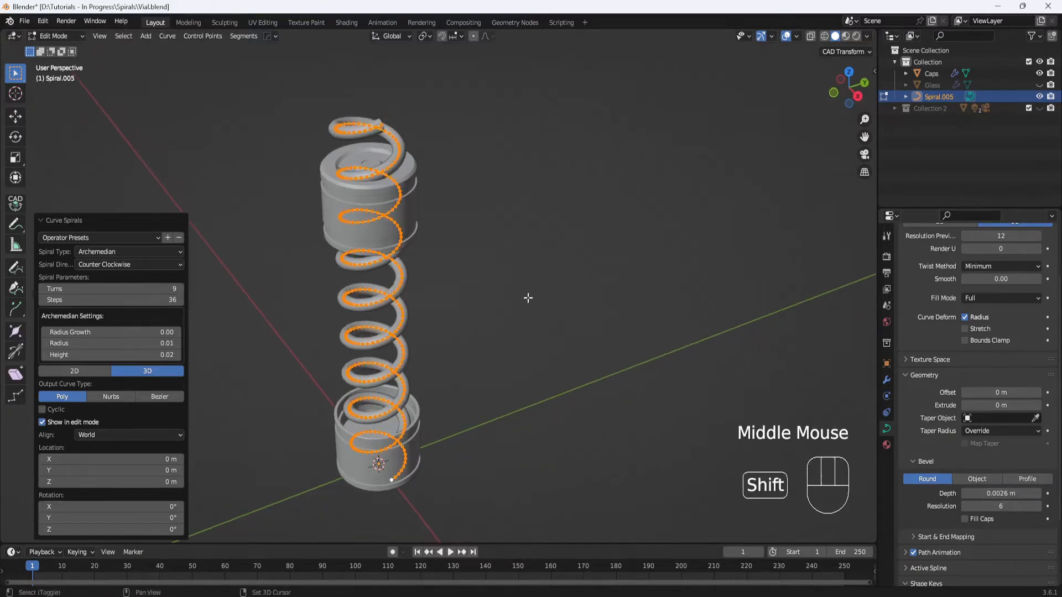
pyautogui.keyDown('shift'); pyautogui.moveTo(446, 299); pyautogui.dragTo(570, 305, button='middle'); pyautogui.keyUp('shift')
pyautogui.scroll(2, 493, 372)
pyautogui.scroll(1, 472, 272)
pyautogui.scroll(-2, 559, 310)
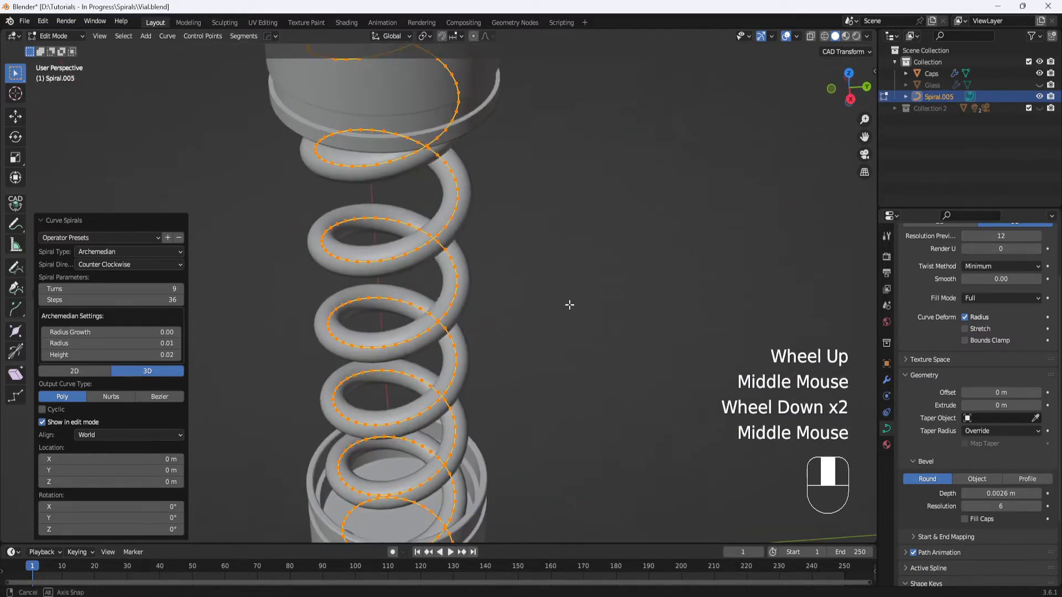
# - Show the spiral's wireframe in the viewport display to examine the tube's mesh density, and turn it off again
pyautogui.click(888, 364)
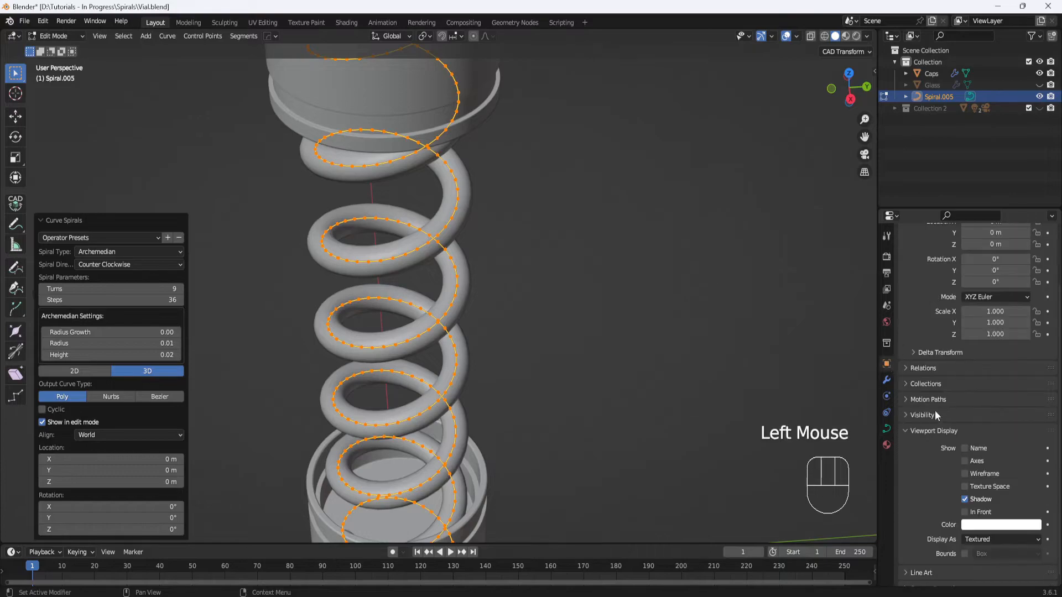
pyautogui.scroll(-1, 930, 429)
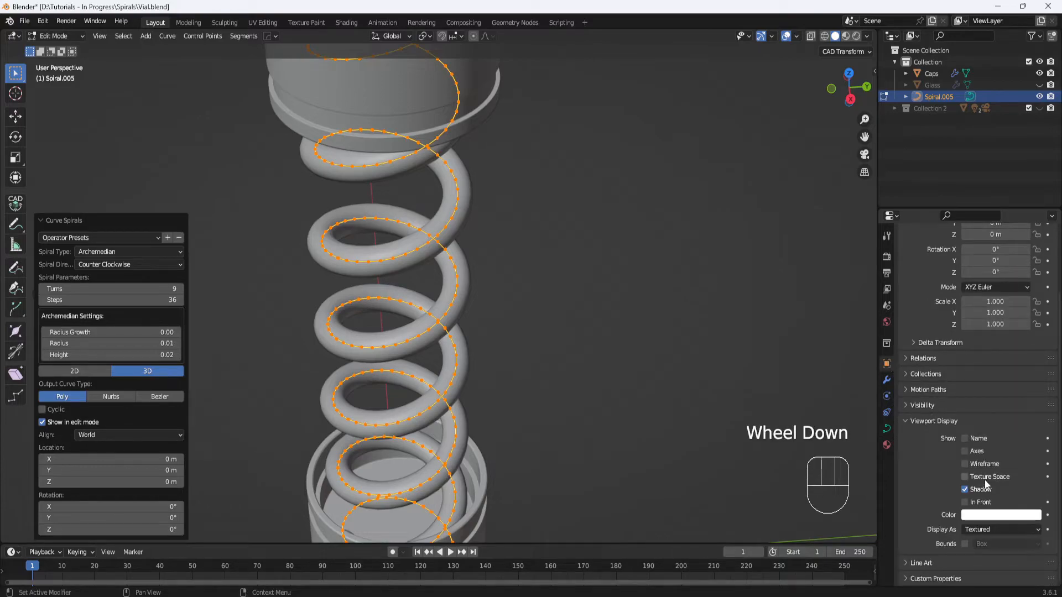
pyautogui.click(965, 466)
pyautogui.moveTo(545, 360)
pyautogui.keyDown('shift'); pyautogui.mouseDown(button='middle')
pyautogui.moveTo(496, 331)
pyautogui.moveTo(527, 308)
pyautogui.moveTo(484, 256)
pyautogui.moveTo(539, 280)
pyautogui.moveTo(578, 334)
pyautogui.moveTo(538, 282)
pyautogui.moveTo(587, 322)
pyautogui.moveTo(524, 242)
pyautogui.moveTo(624, 328)
pyautogui.mouseUp(button='middle'); pyautogui.keyUp('shift')
pyautogui.scroll(2, 498, 329)
pyautogui.scroll(-2, 569, 332)
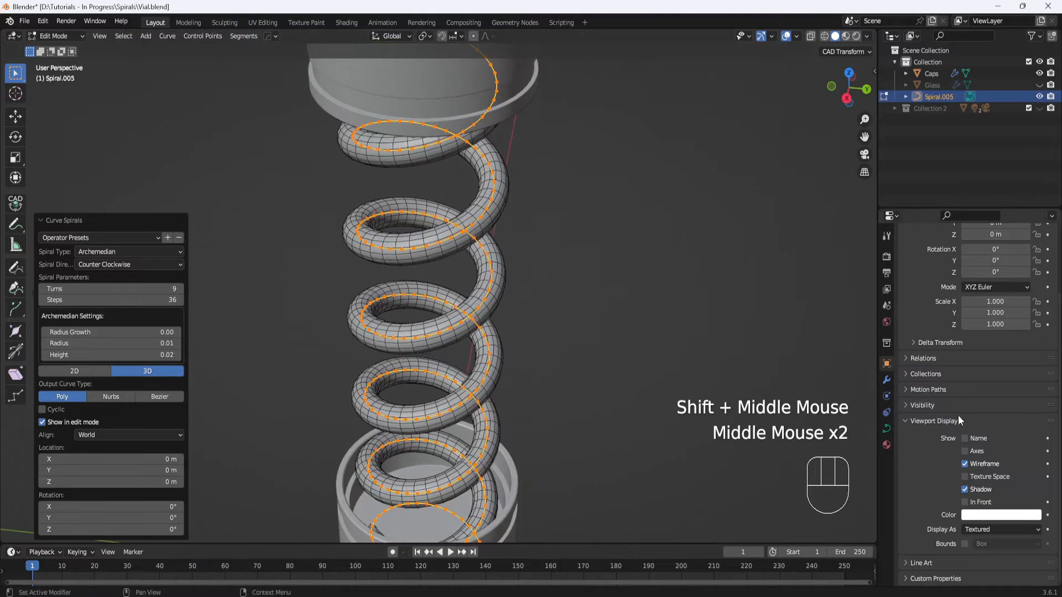
pyautogui.click(966, 465)
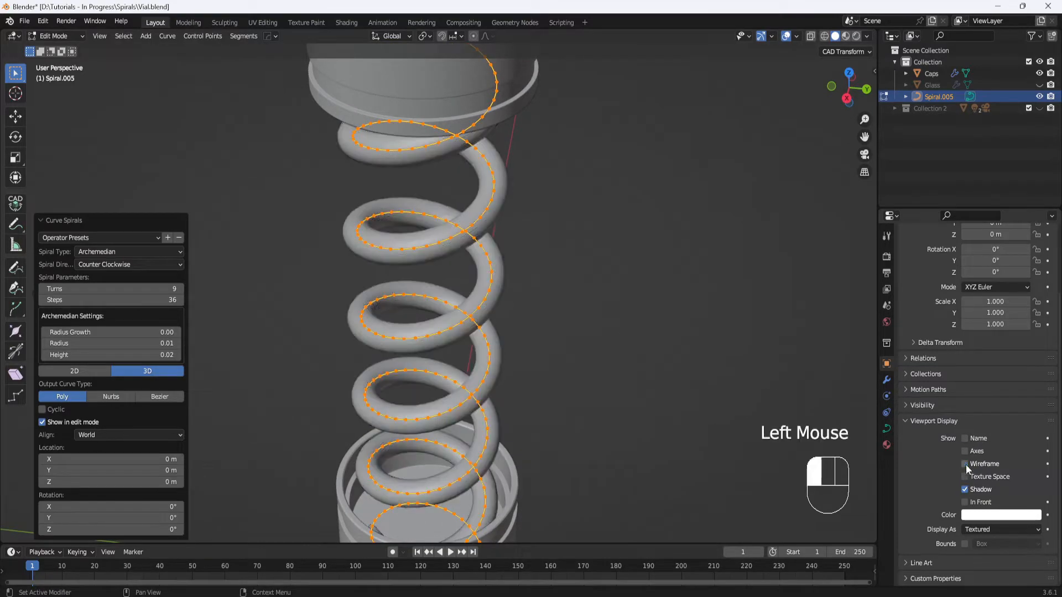
pyautogui.moveTo(652, 387); pyautogui.dragTo(662, 379, button='middle')
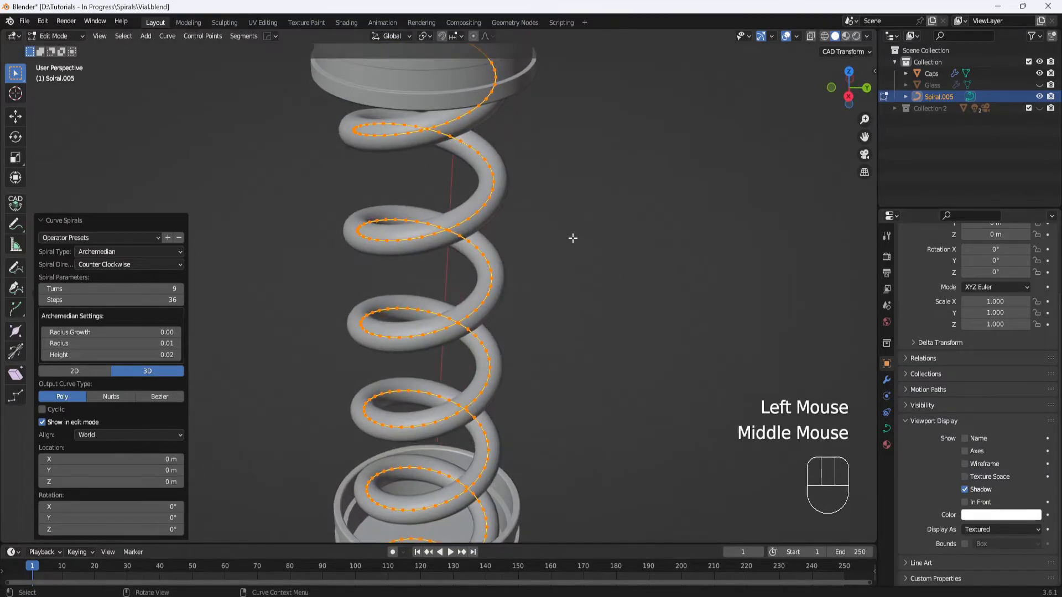
pyautogui.rightClick(573, 238)
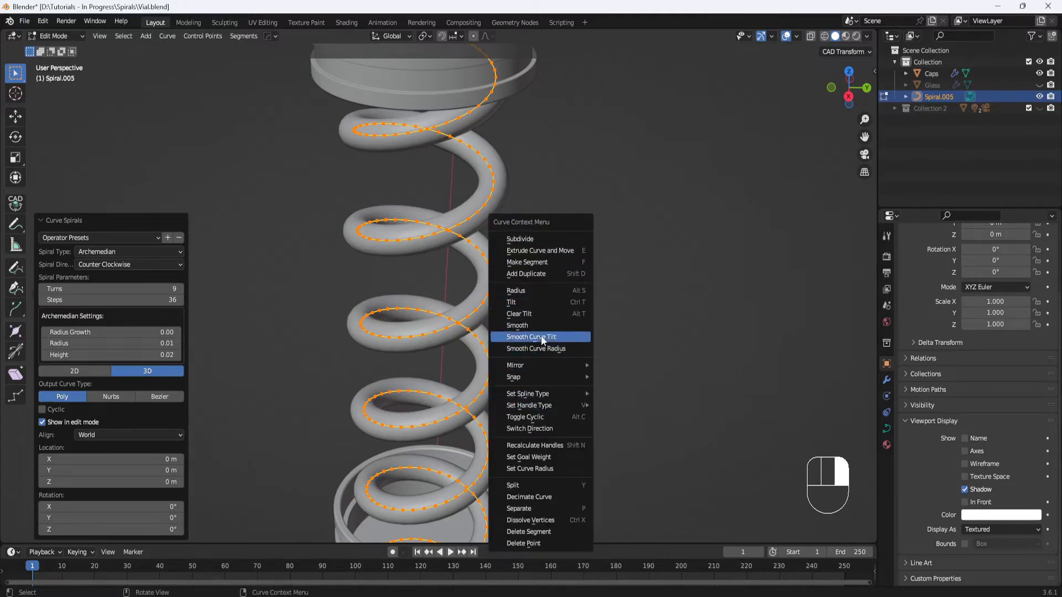
pyautogui.moveTo(551, 408)
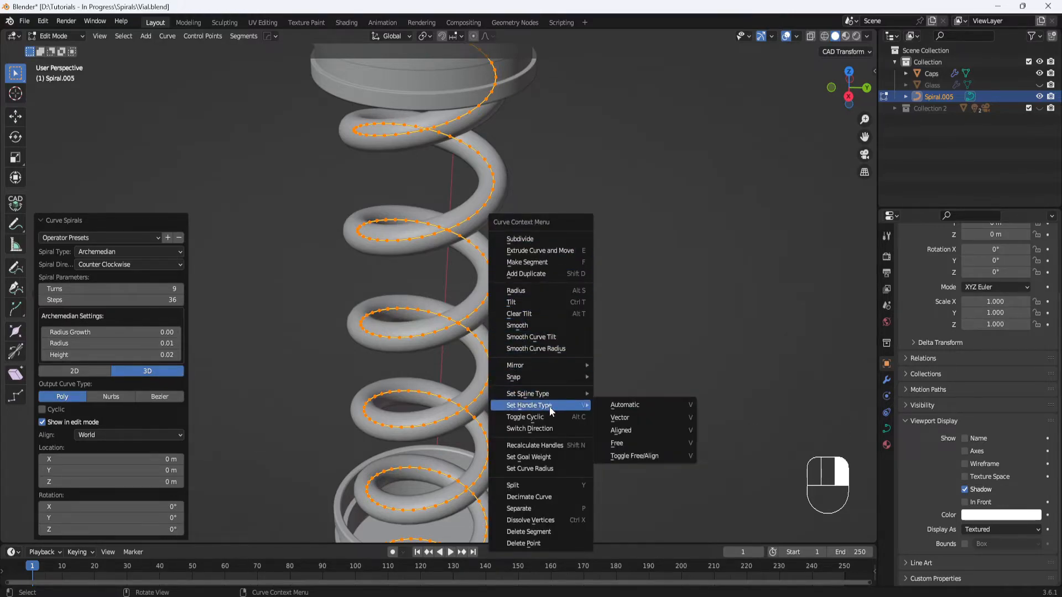
pyautogui.click(606, 194)
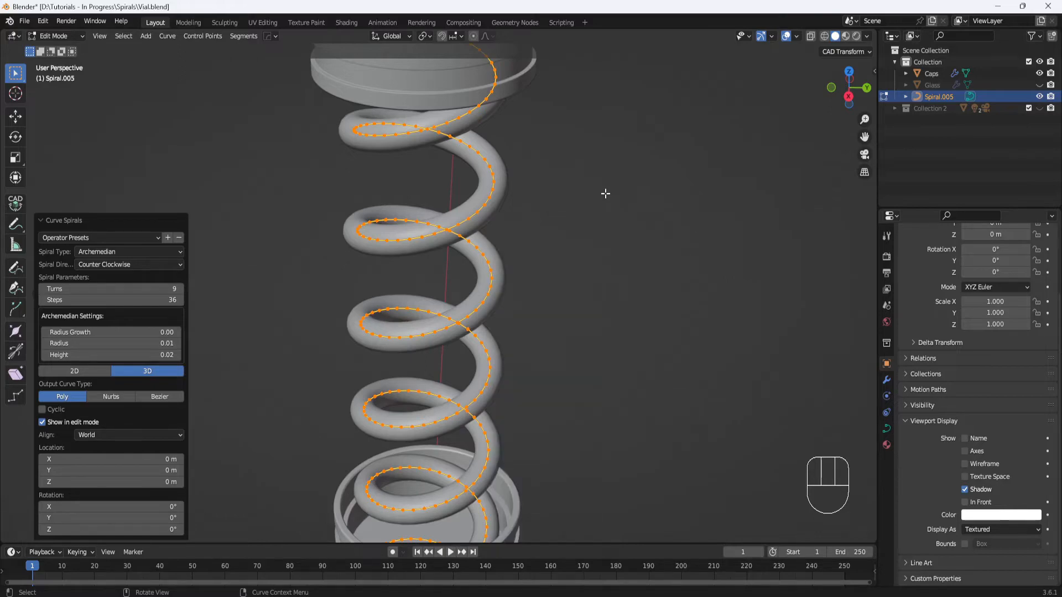
# - Return to Object Mode and convert the spiral curve to a mesh
pyautogui.press('Tab')
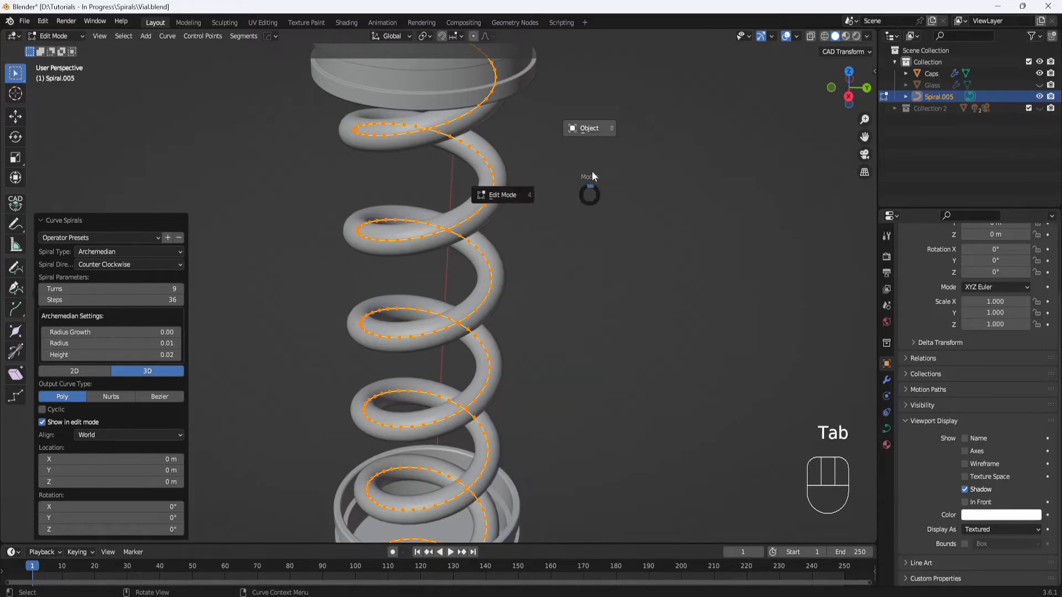
pyautogui.middleClick(601, 212)
pyautogui.rightClick(600, 211)
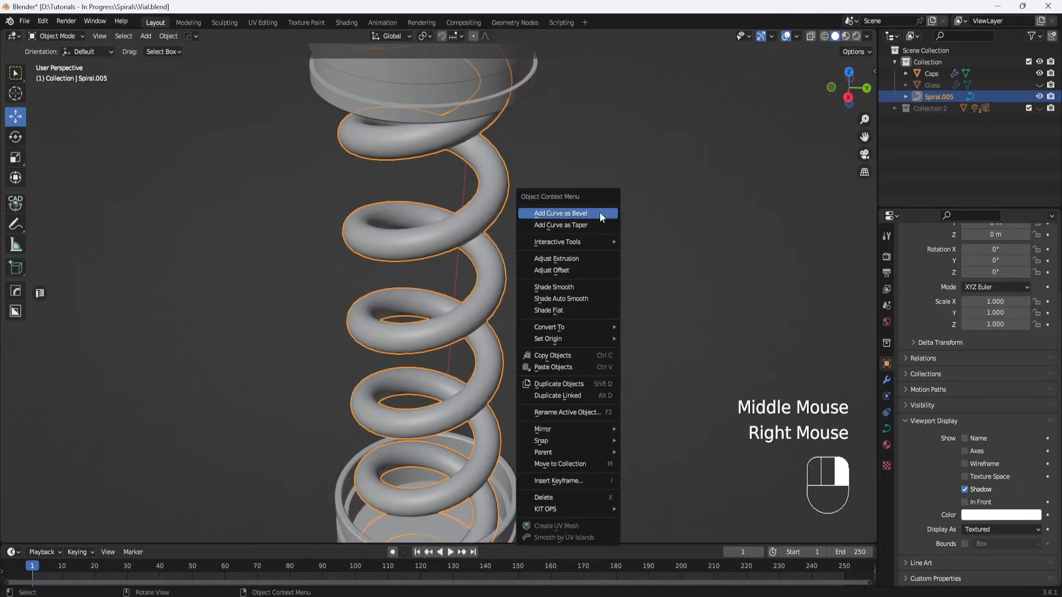
pyautogui.moveTo(573, 324)
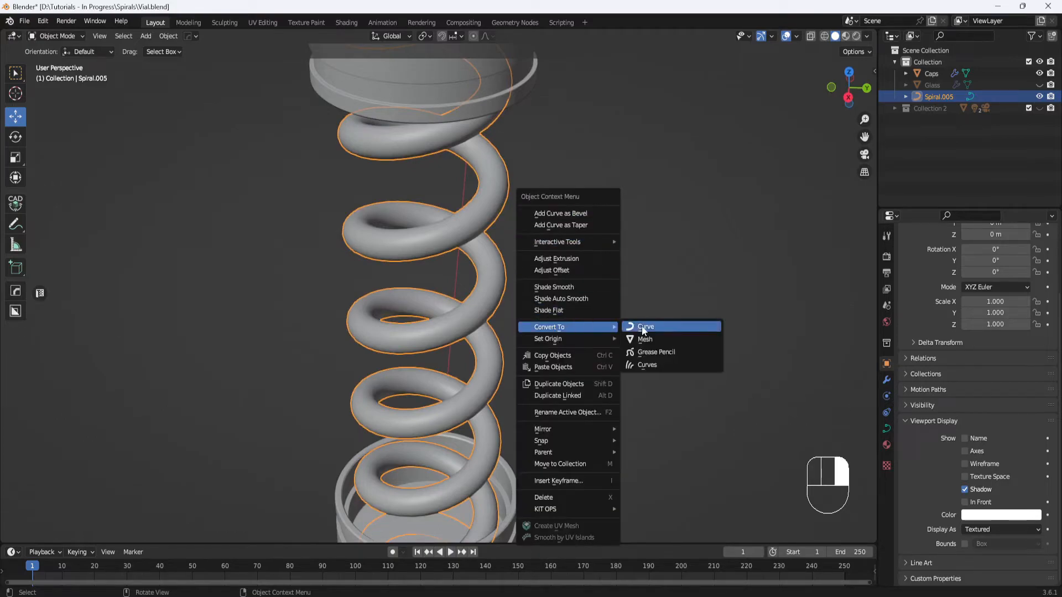
pyautogui.click(646, 340)
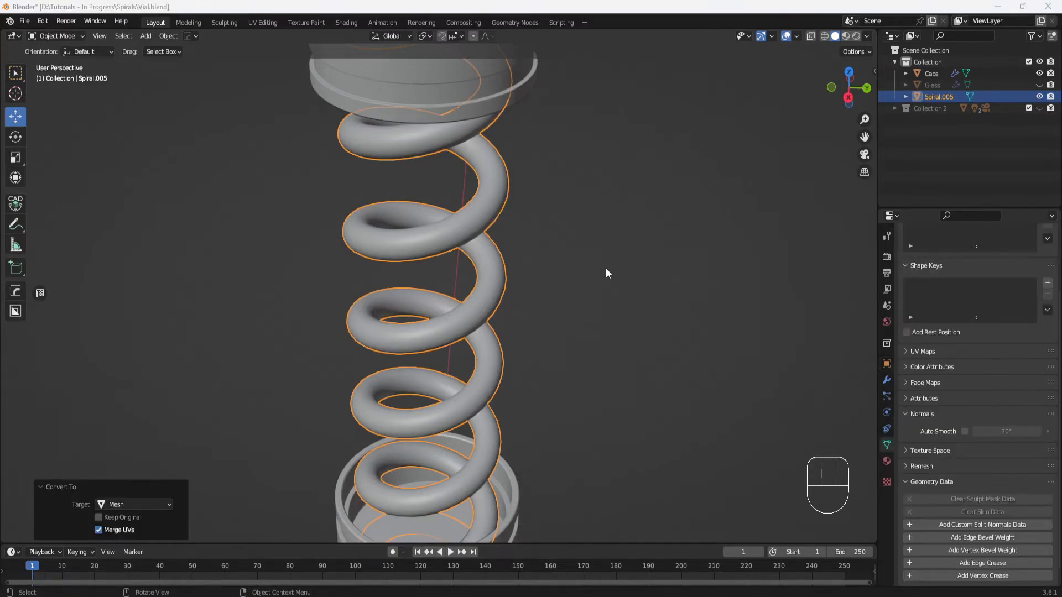
pyautogui.scroll(-2, 520, 301)
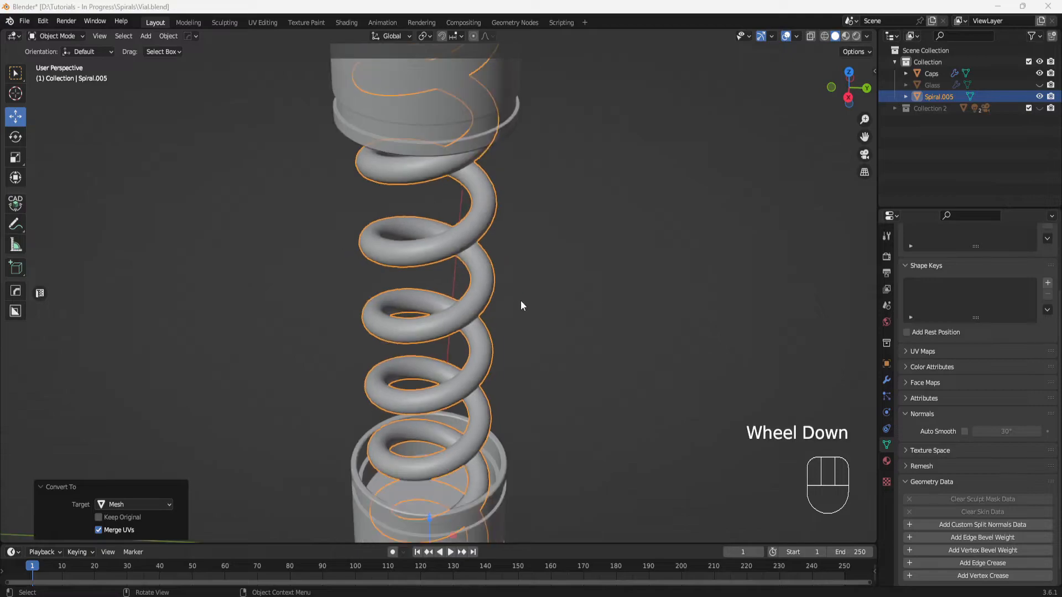
# - Raise the spiral along Z to the upper part of the base cap, and lower it slightly by about 0.0005 m
pyautogui.moveTo(520, 300); pyautogui.dragTo(422, 258, button='middle')
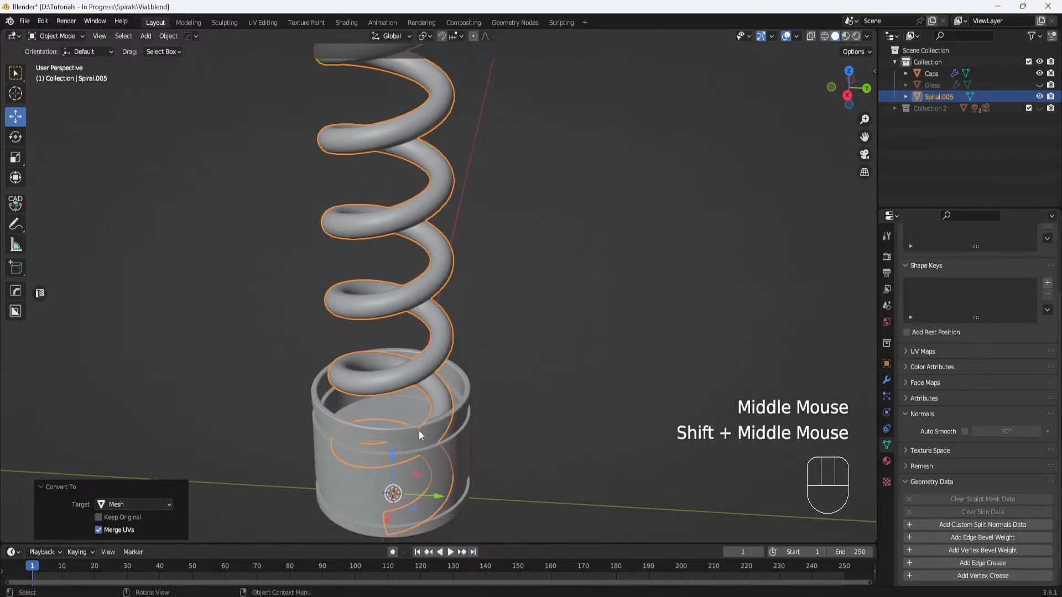
pyautogui.scroll(2, 426, 482)
pyautogui.keyDown('shift'); pyautogui.moveTo(453, 455); pyautogui.dragTo(468, 348, button='middle'); pyautogui.keyUp('shift')
pyautogui.moveTo(458, 458); pyautogui.dragTo(402, 353, button='middle')
pyautogui.scroll(2, 421, 335)
pyautogui.moveTo(370, 385); pyautogui.dragTo(383, 243)
pyautogui.moveTo(382, 242)
pyautogui.mouseDown(button='middle')
pyautogui.moveTo(447, 290)
pyautogui.moveTo(550, 274)
pyautogui.moveTo(378, 234)
pyautogui.mouseUp(button='middle')
pyautogui.moveTo(364, 242); pyautogui.dragTo(365, 285)
pyautogui.moveTo(493, 294); pyautogui.dragTo(433, 289, button='middle')
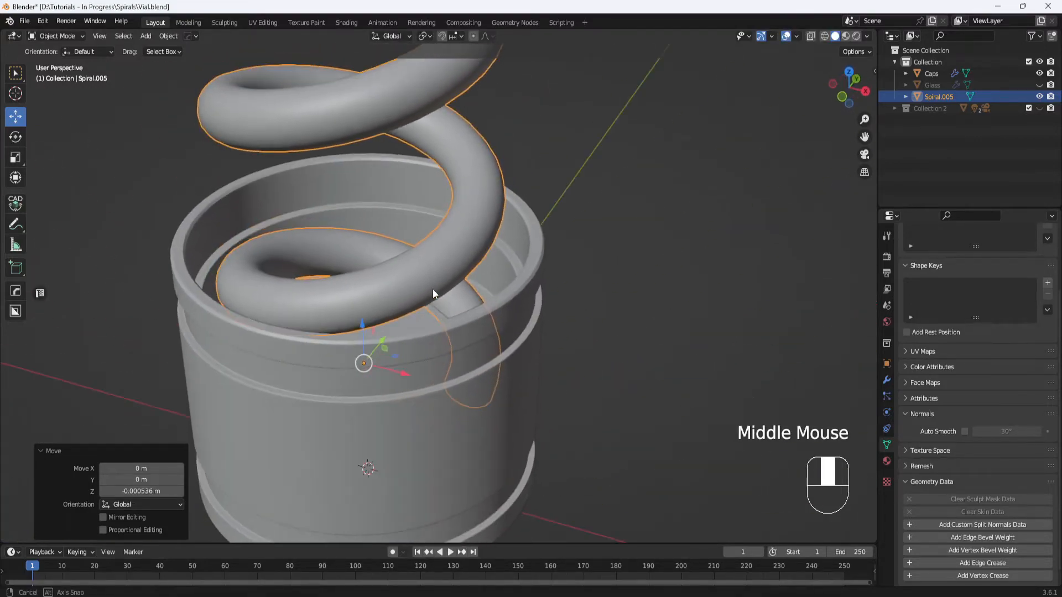
pyautogui.scroll(-4, 433, 289)
pyautogui.keyDown('shift'); pyautogui.moveTo(456, 247); pyautogui.dragTo(465, 304, button='middle'); pyautogui.keyUp('shift')
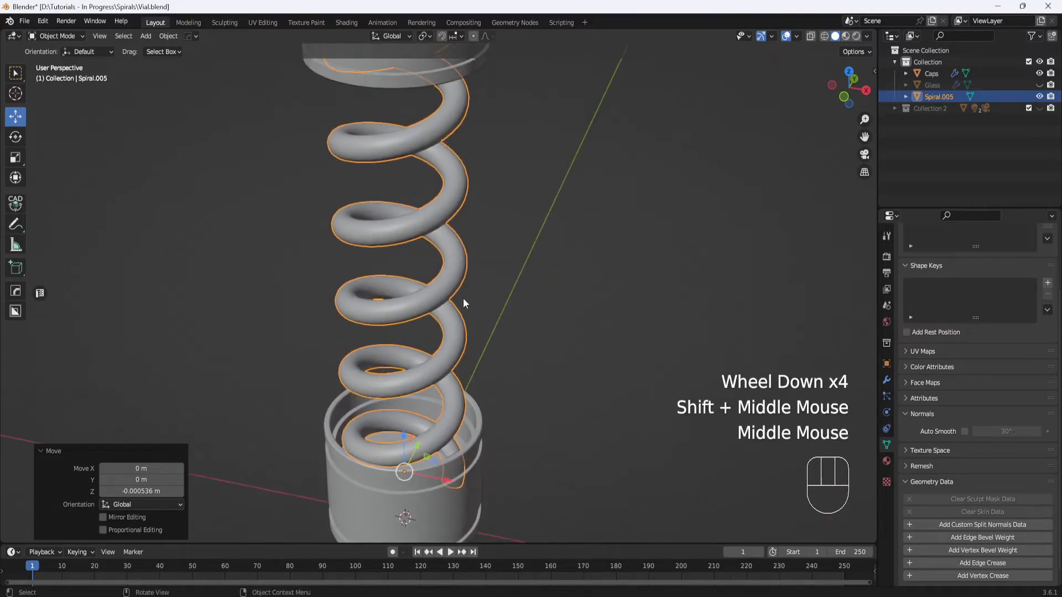
# - Enter Edit Mode on the spiral and select the open edge loop at the tube's upper end
pyautogui.press('Tab')
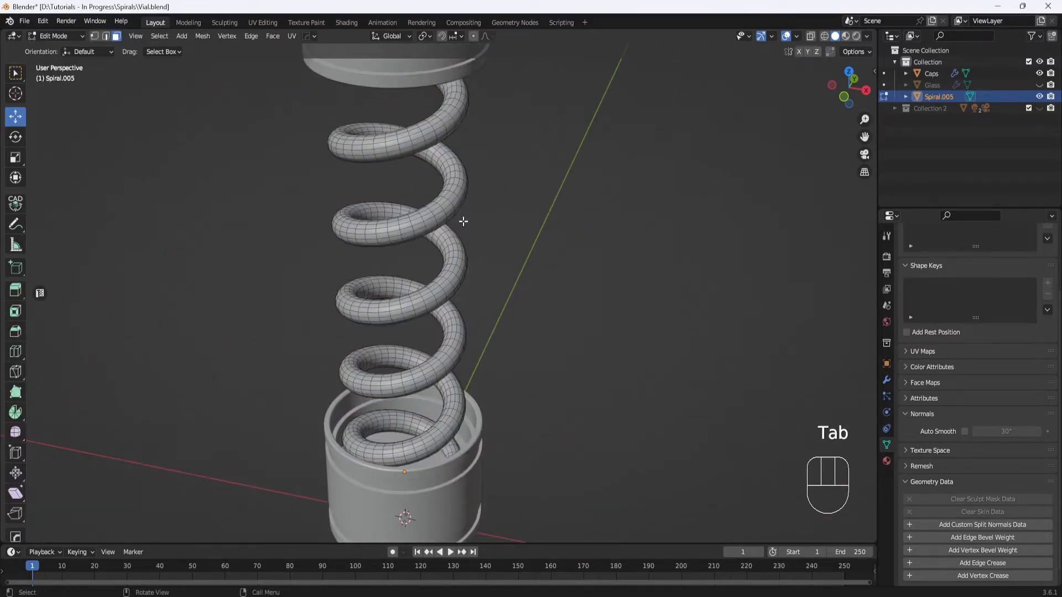
pyautogui.keyDown('shift'); pyautogui.moveTo(462, 221); pyautogui.dragTo(591, 525, button='middle'); pyautogui.keyUp('shift')
pyautogui.moveTo(540, 255); pyautogui.dragTo(382, 277, button='middle')
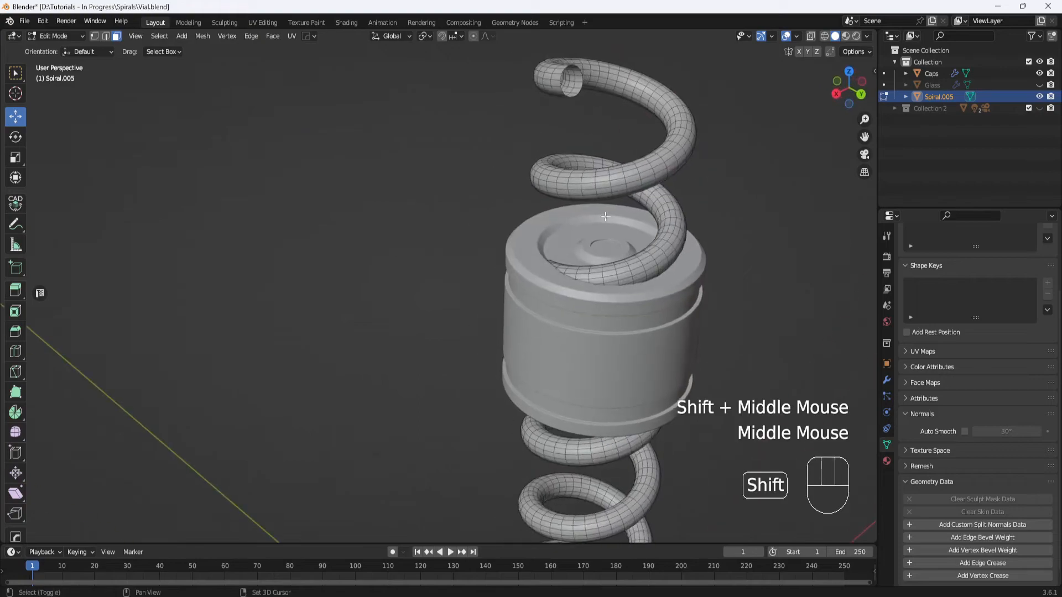
pyautogui.keyDown('shift'); pyautogui.moveTo(602, 194); pyautogui.dragTo(485, 304, button='middle'); pyautogui.keyUp('shift')
pyautogui.click(105, 36)
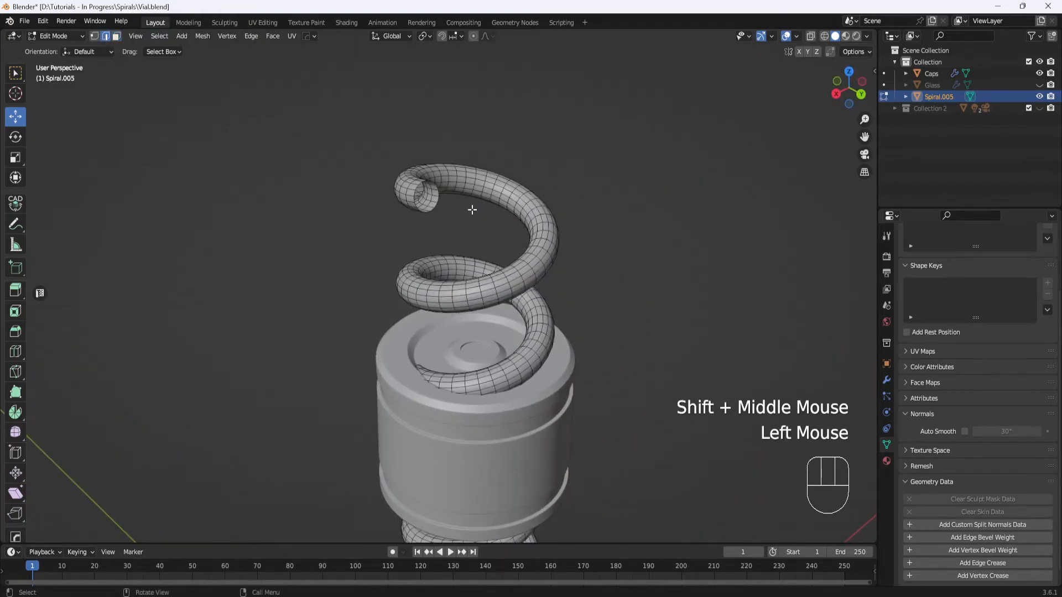
pyautogui.scroll(2, 481, 232)
pyautogui.moveTo(481, 233); pyautogui.dragTo(496, 260, button='middle')
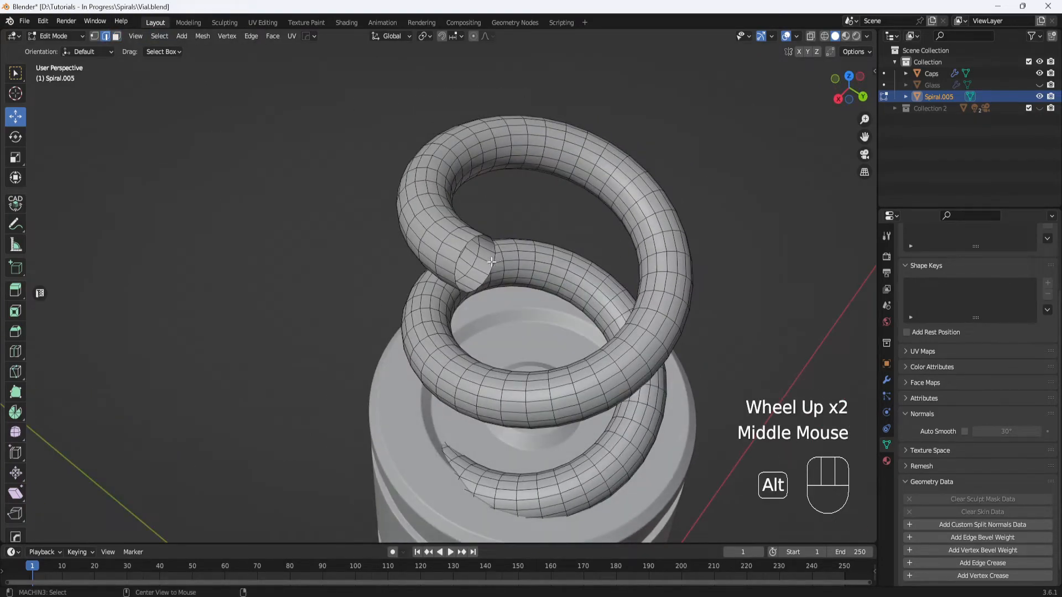
pyautogui.keyDown('alt'); pyautogui.click(472, 239); pyautogui.keyUp('alt')
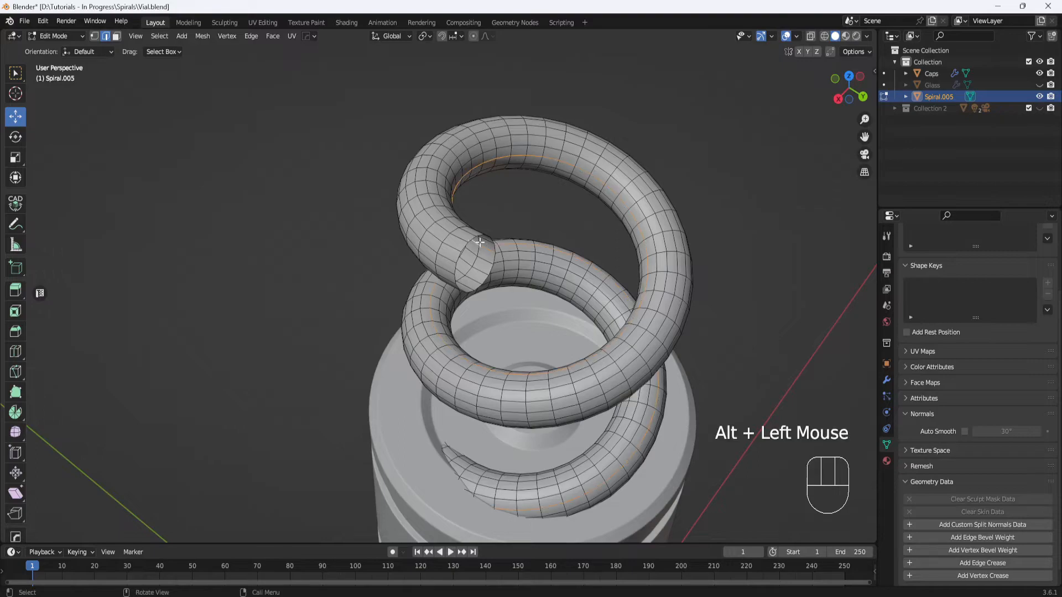
pyautogui.keyDown('alt'); pyautogui.click(472, 240); pyautogui.keyUp('alt')
pyautogui.scroll(-2, 538, 253)
pyautogui.moveTo(538, 252); pyautogui.dragTo(560, 242, button='middle')
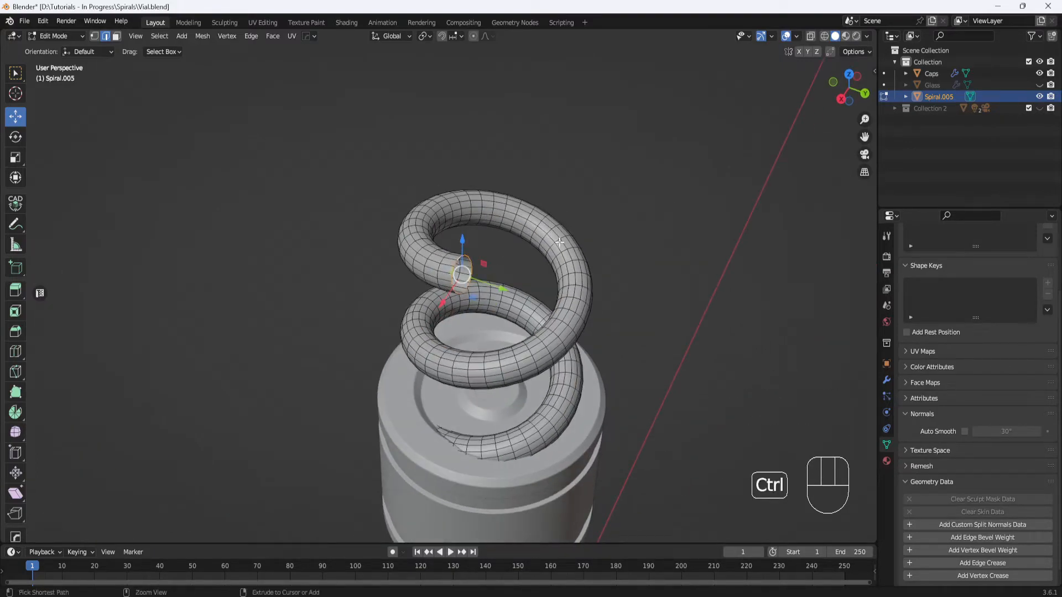
# - Grow the selection from the upper end loop along the coils until it covers the tube sticking out above the top cap
pyautogui.press('ctrl+KP_Add')
pyautogui.press('ctrl+KP_Add')
pyautogui.press('ctrl+KP_Add')
pyautogui.press('ctrl+KP_Add')
pyautogui.press('ctrl+KP_Add')
pyautogui.press('ctrl+KP_Add')
pyautogui.press('ctrl+KP_Add')
pyautogui.press('ctrl+KP_Add')
pyautogui.press('ctrl+KP_Add')
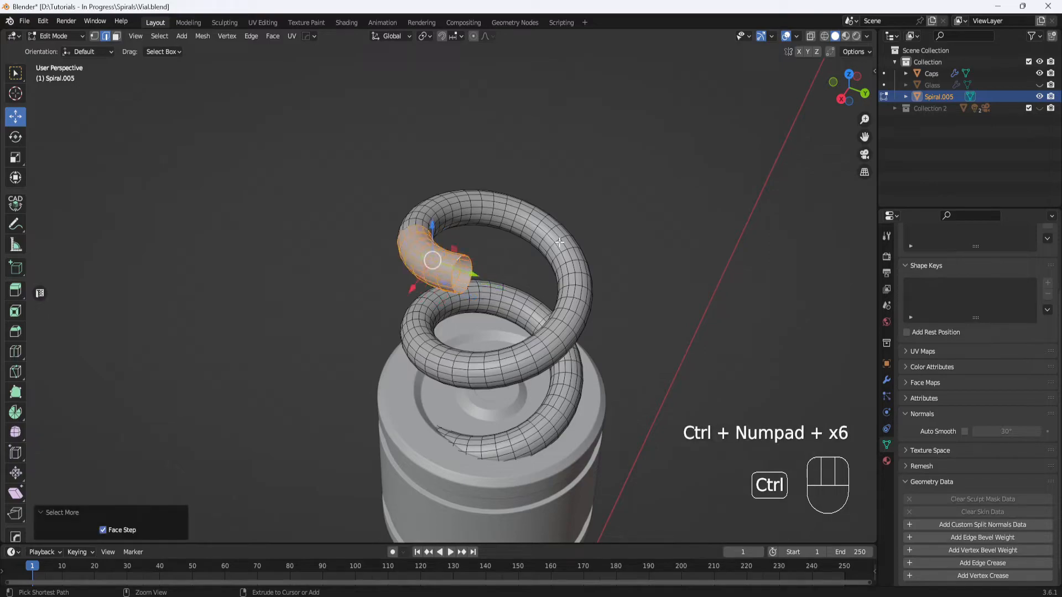
pyautogui.press('ctrl+KP_Add')
pyautogui.press('ctrl+KP_Add')
pyautogui.press('ctrl+KP_Add')
pyautogui.press('ctrl+KP_Add')
pyautogui.press('ctrl+KP_Add')
pyautogui.press('ctrl+KP_Add')
pyautogui.press('ctrl+KP_Add')
pyautogui.press('ctrl+KP_Add')
pyautogui.press('ctrl+KP_Add')
pyautogui.press('ctrl+KP_Add')
pyautogui.press('ctrl+KP_Add')
pyautogui.press('ctrl+KP_Add')
pyautogui.press('ctrl+KP_Add')
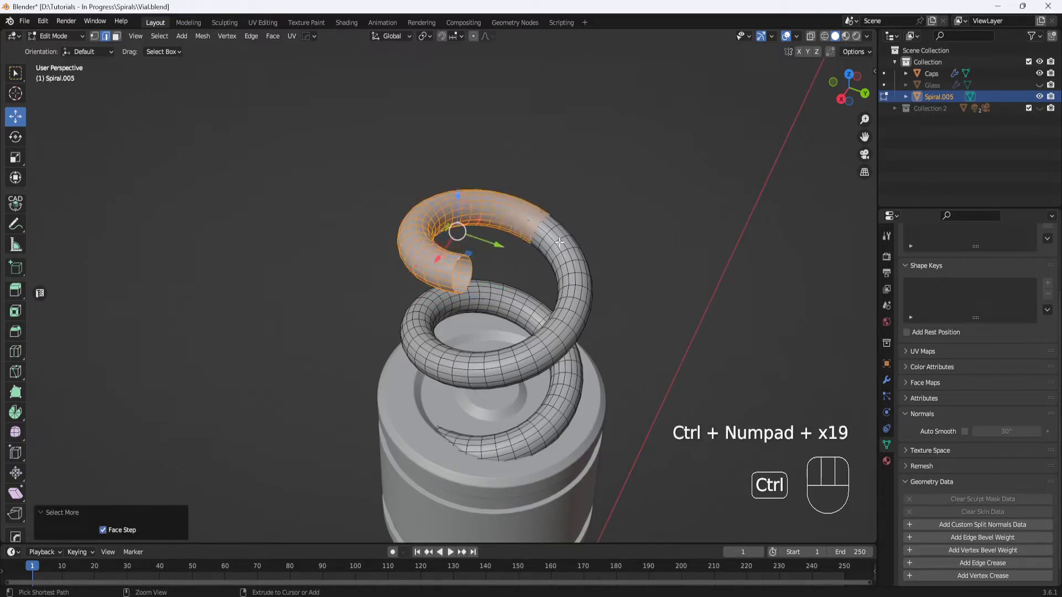
pyautogui.press('ctrl+KP_Add')
pyautogui.press('ctrl+KP_Add')
pyautogui.press('ctrl+KP_Add')
pyautogui.press('ctrl+KP_Add')
pyautogui.press('ctrl+KP_Add')
pyautogui.press('ctrl+KP_Add')
pyautogui.press('ctrl+KP_Add')
pyautogui.press('ctrl+KP_Add')
pyautogui.press('ctrl+KP_Add')
pyautogui.press('ctrl+KP_Add')
pyautogui.press('ctrl+KP_Add')
pyautogui.press('ctrl+KP_Add')
pyautogui.press('ctrl+KP_Add')
pyautogui.press('ctrl+KP_Add')
pyautogui.press('ctrl+KP_Add')
pyautogui.press('ctrl+KP_Add')
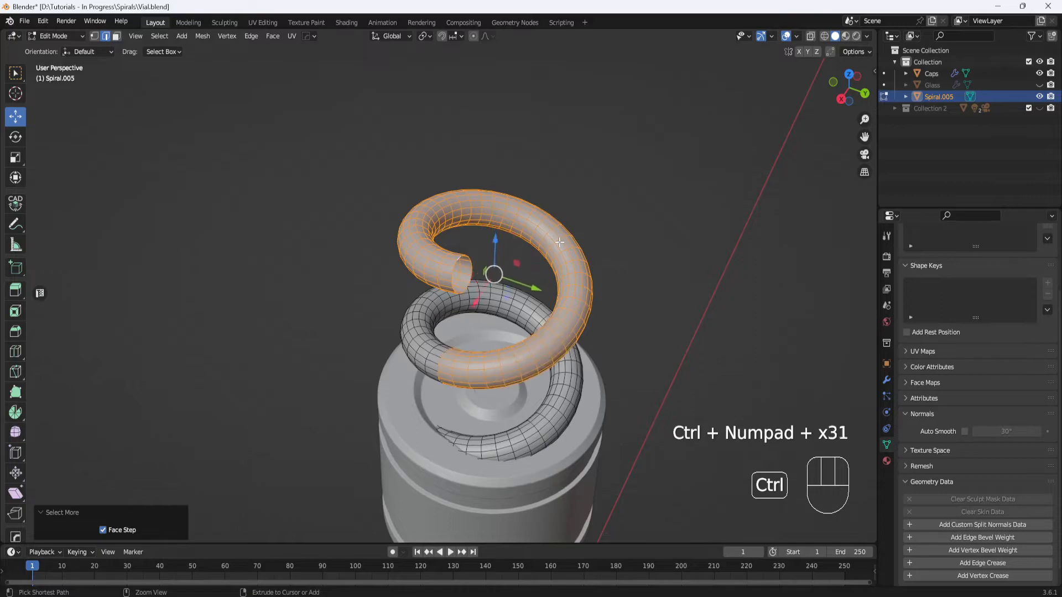
pyautogui.press('ctrl+KP_Add')
pyautogui.press('ctrl+KP_Add')
pyautogui.press('ctrl+KP_Add')
pyautogui.press('ctrl+KP_Add')
pyautogui.press('ctrl+KP_Add')
pyautogui.press('ctrl+KP_Add')
pyautogui.press('ctrl+KP_Add')
pyautogui.press('ctrl+KP_Add')
pyautogui.press('ctrl+KP_Add')
pyautogui.press('ctrl+KP_Add')
pyautogui.press('ctrl+KP_Add')
pyautogui.press('ctrl+KP_Add')
pyautogui.press('ctrl+KP_Add')
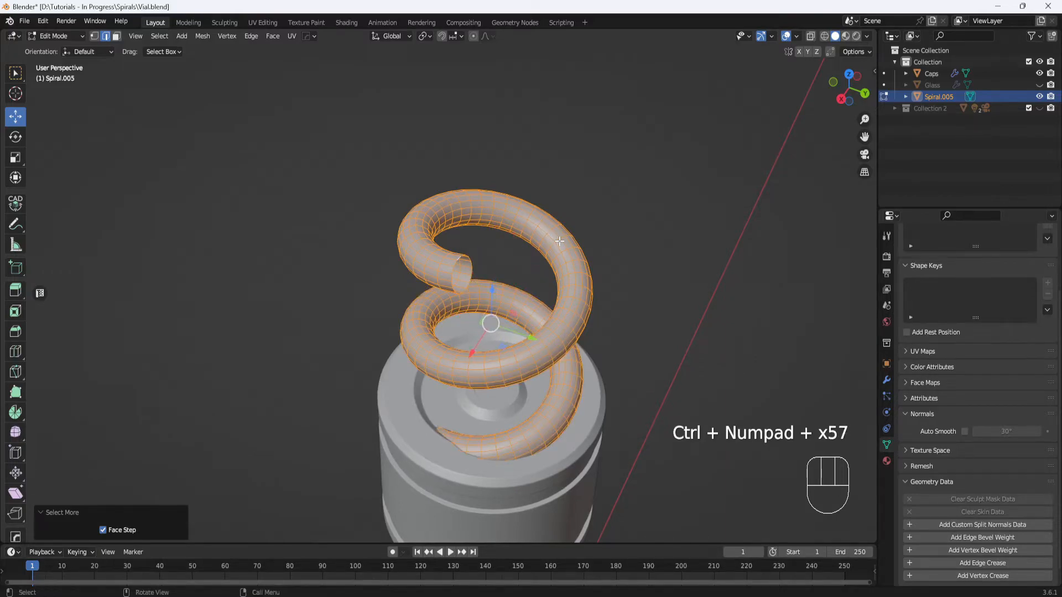
# - Grow the selection three more rings in X-ray view and delete the selected faces of the excess upper coils
pyautogui.scroll(-2, 578, 283)
pyautogui.moveTo(579, 282); pyautogui.dragTo(454, 285, button='middle')
pyautogui.scroll(1, 453, 285)
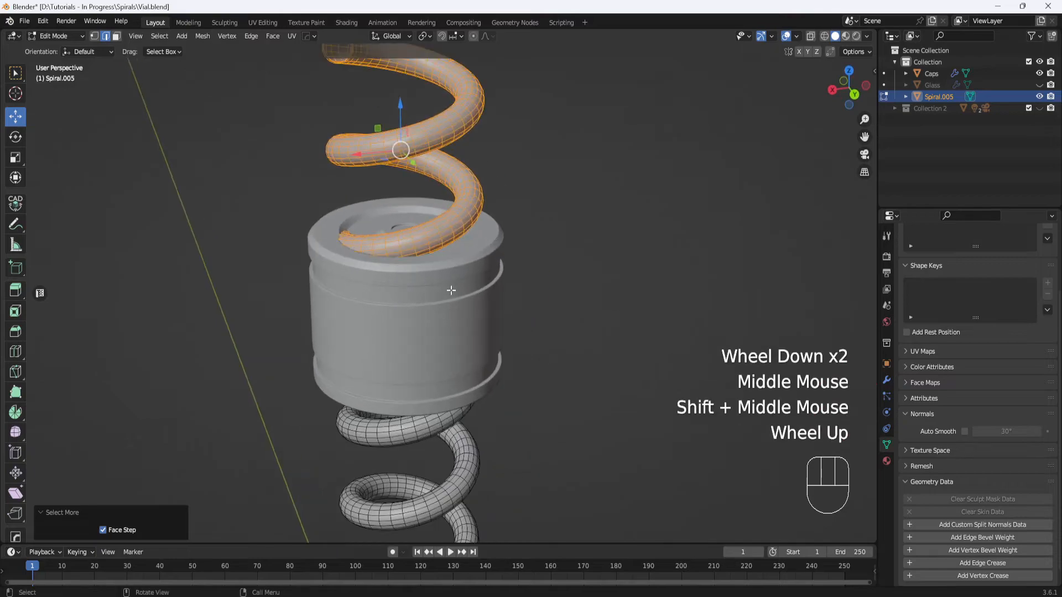
pyautogui.hotkey('alt', 'z')
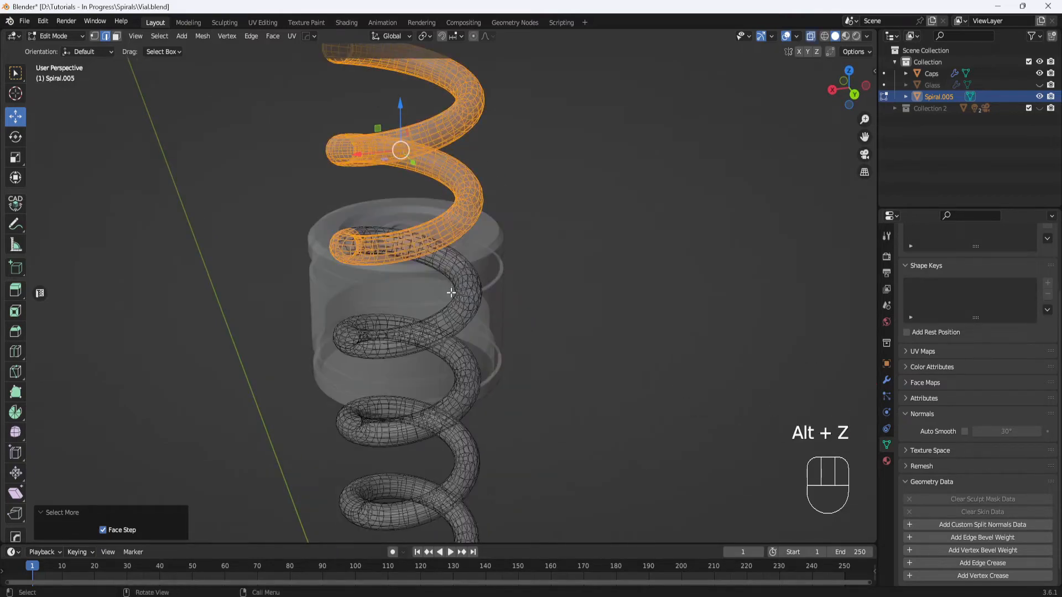
pyautogui.moveTo(450, 291); pyautogui.dragTo(467, 201, button='middle')
pyautogui.scroll(2, 465, 277)
pyautogui.press('ctrl+KP_Add')
pyautogui.press('ctrl+KP_Add')
pyautogui.press('ctrl+KP_Add')
pyautogui.moveTo(356, 200); pyautogui.dragTo(334, 316, button='middle')
pyautogui.scroll(-1, 439, 315)
pyautogui.moveTo(438, 315); pyautogui.dragTo(452, 315, button='middle')
pyautogui.press('x')
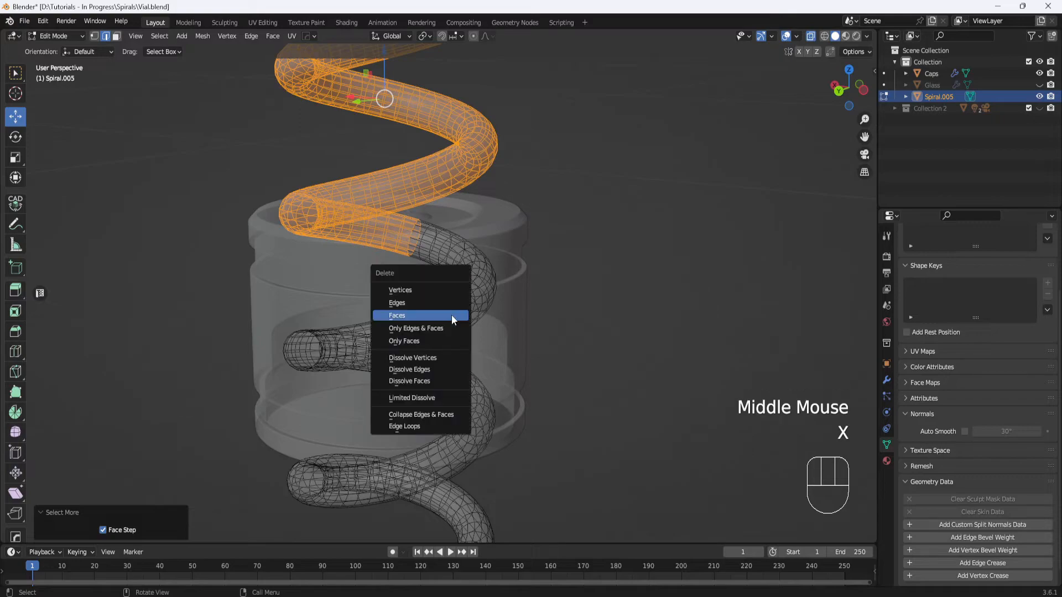
pyautogui.click(417, 320)
# - Turn off X-ray and check the trimmed spiral around the top cap
pyautogui.moveTo(526, 268); pyautogui.dragTo(583, 286, button='middle')
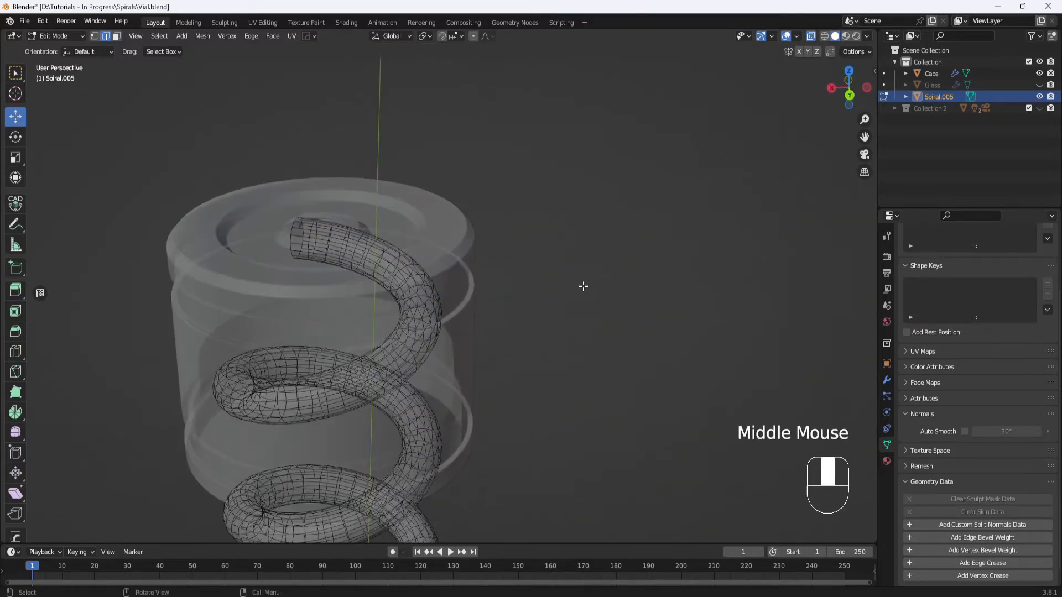
pyautogui.press('alt')
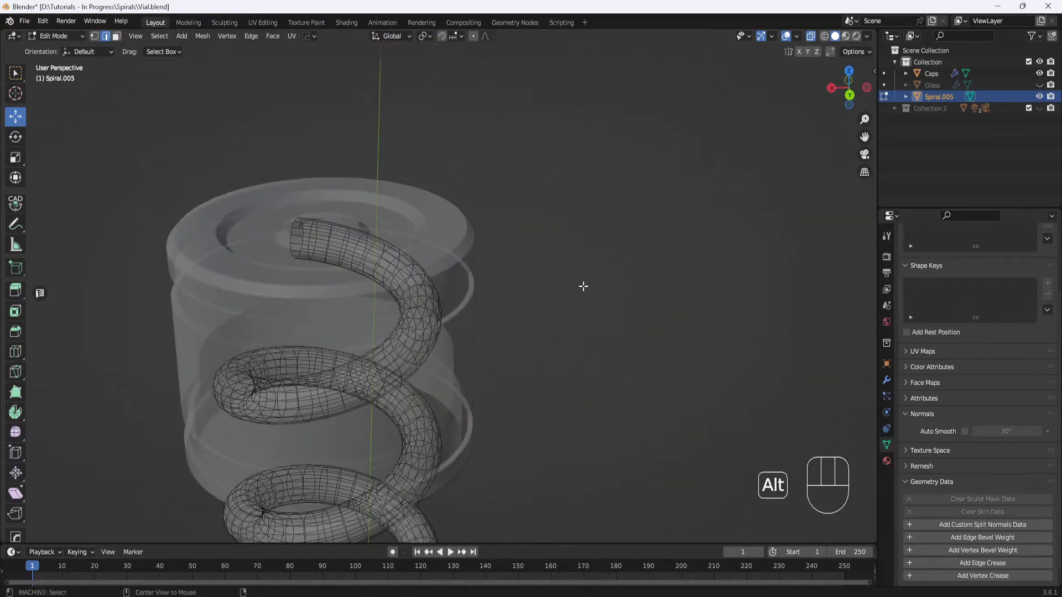
pyautogui.hotkey('alt', 'z')
pyautogui.moveTo(581, 287); pyautogui.dragTo(522, 326, button='middle')
pyautogui.scroll(-2, 528, 247)
pyautogui.keyDown('shift'); pyautogui.moveTo(522, 326); pyautogui.dragTo(512, 332, button='middle'); pyautogui.keyUp('shift')
pyautogui.moveTo(512, 332); pyautogui.dragTo(507, 325, button='middle')
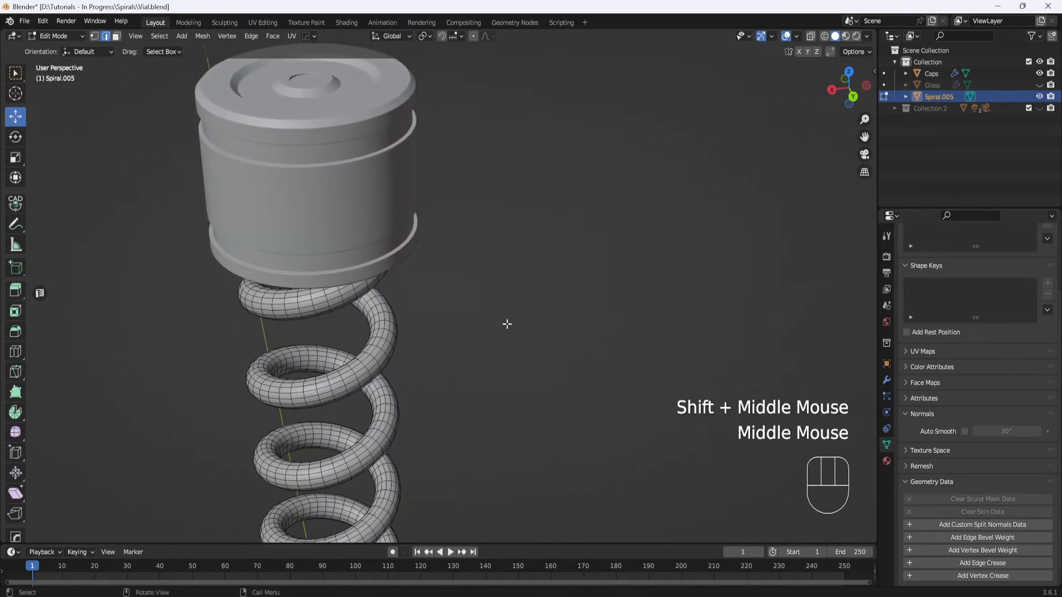
# - Return to Object Mode and duplicate the trimmed spiral in place
pyautogui.press('Tab')
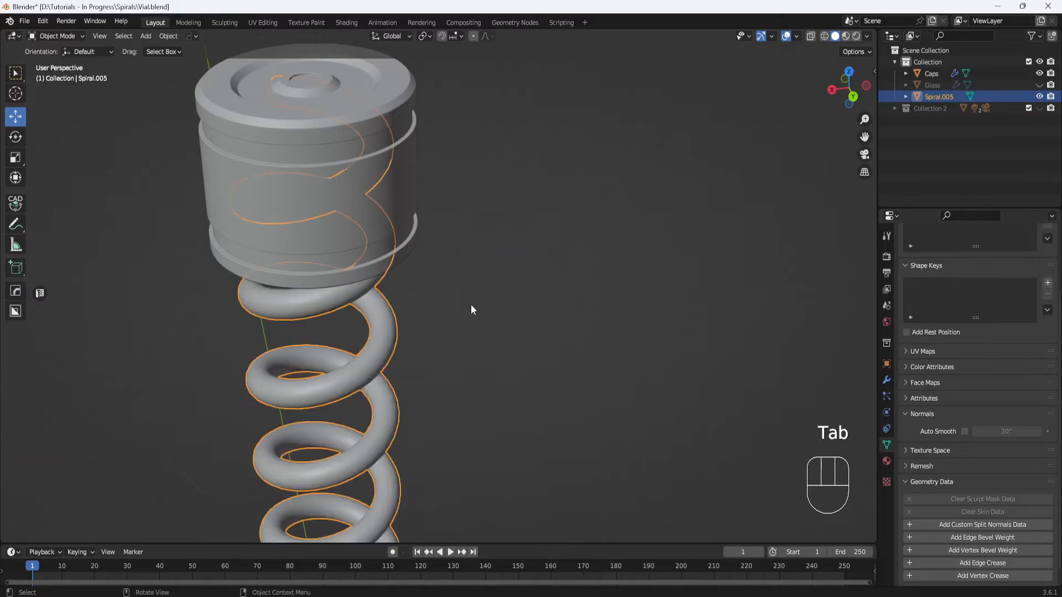
pyautogui.moveTo(472, 308); pyautogui.dragTo(494, 297, button='middle')
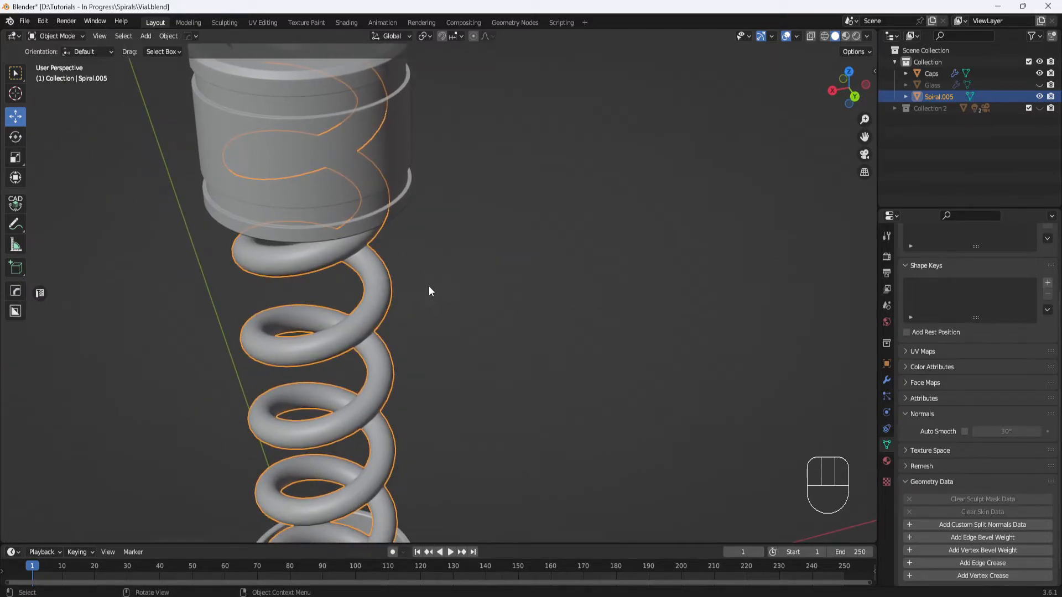
pyautogui.hotkey('shift', 'd')
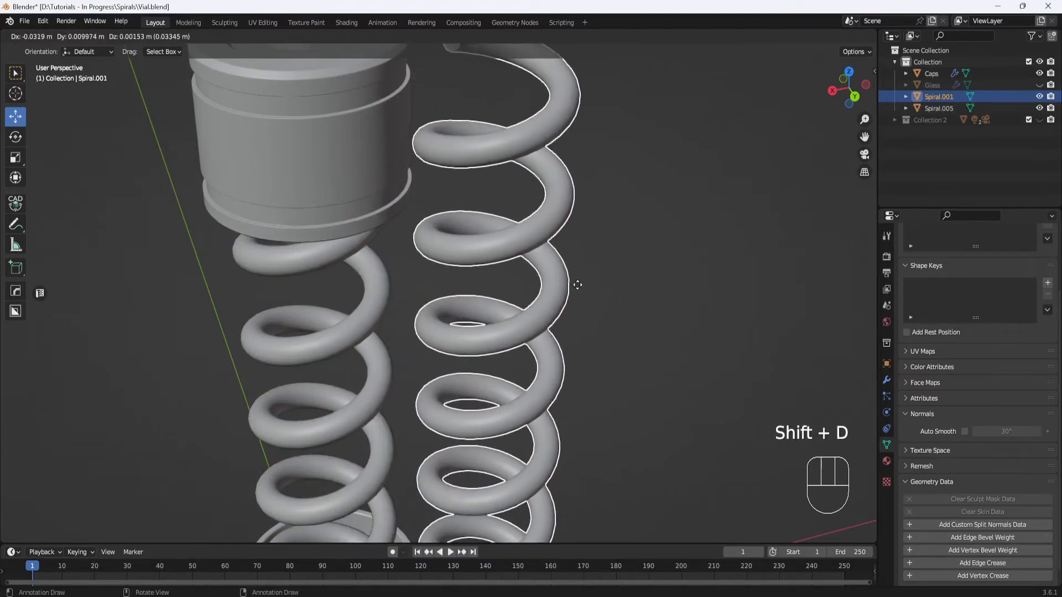
pyautogui.rightClick(571, 250)
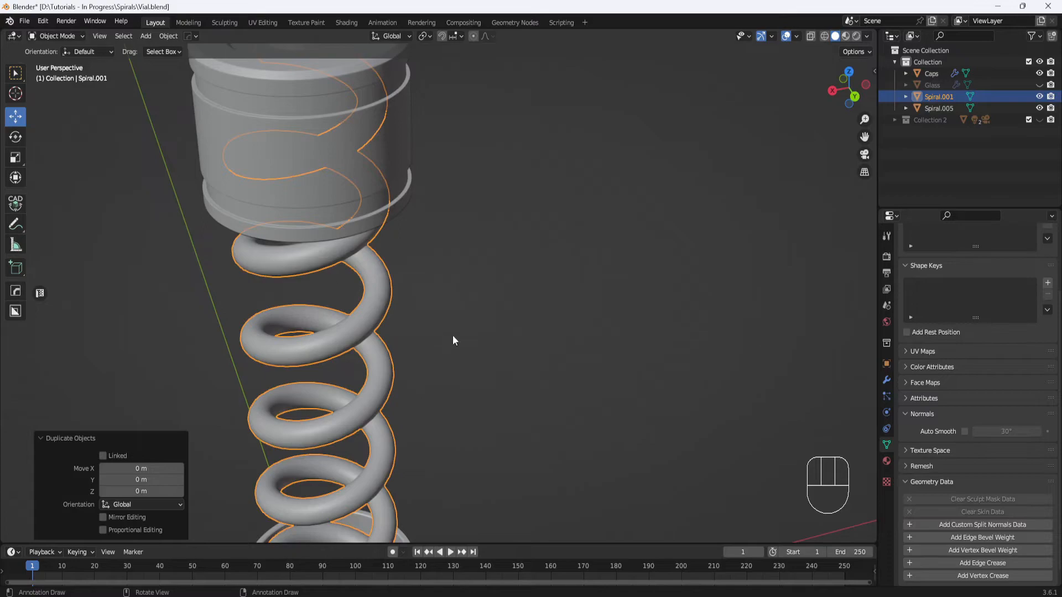
# - Rotate the duplicated spiral 180° around the global Z axis to interleave it with the original
pyautogui.moveTo(482, 313); pyautogui.dragTo(384, 315, button='middle')
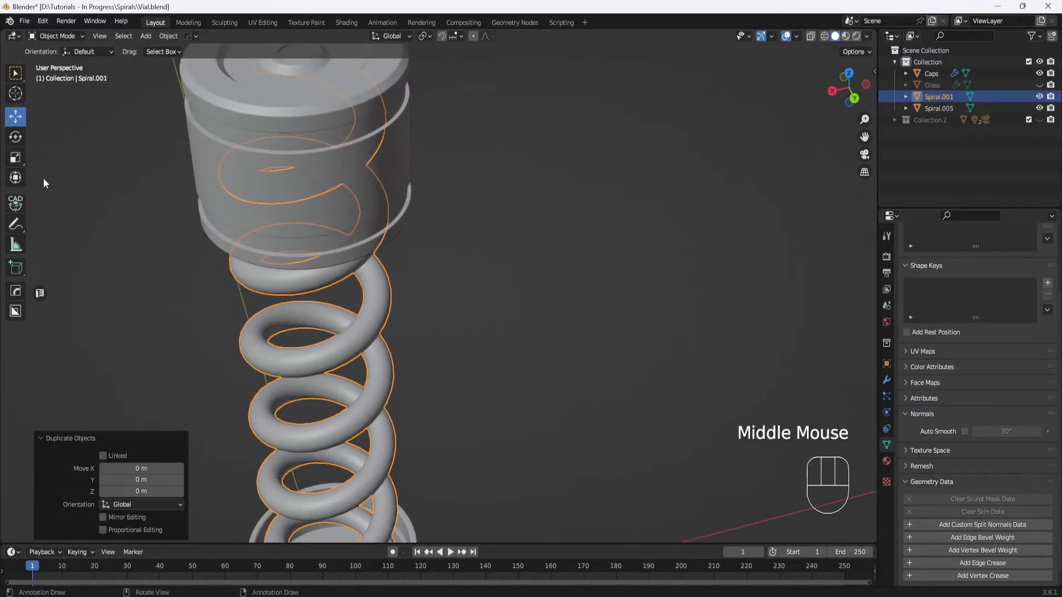
pyautogui.click(15, 137)
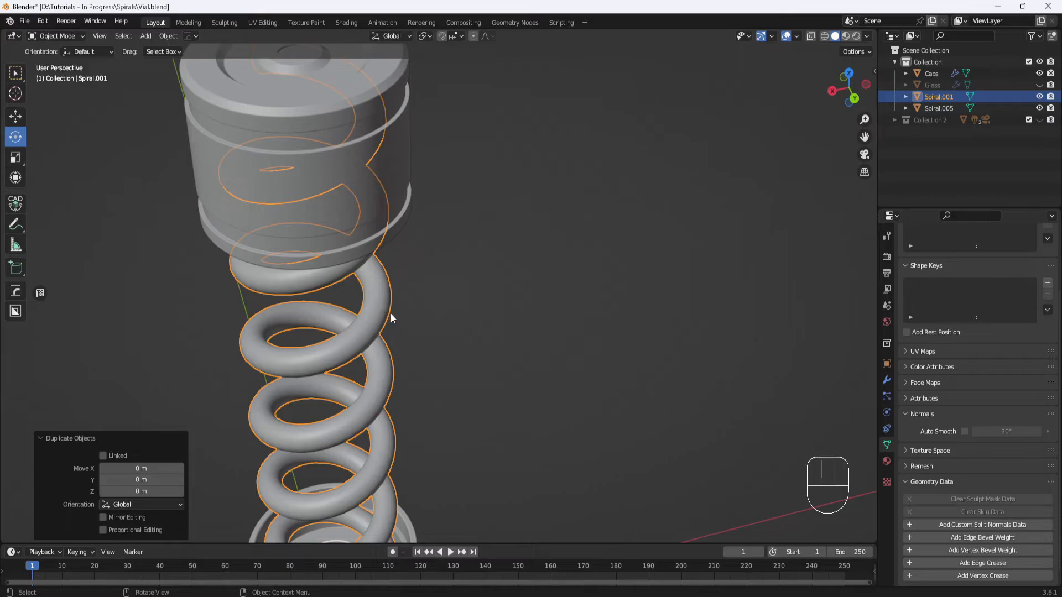
pyautogui.scroll(-2, 391, 318)
pyautogui.moveTo(399, 349); pyautogui.dragTo(408, 397, button='middle')
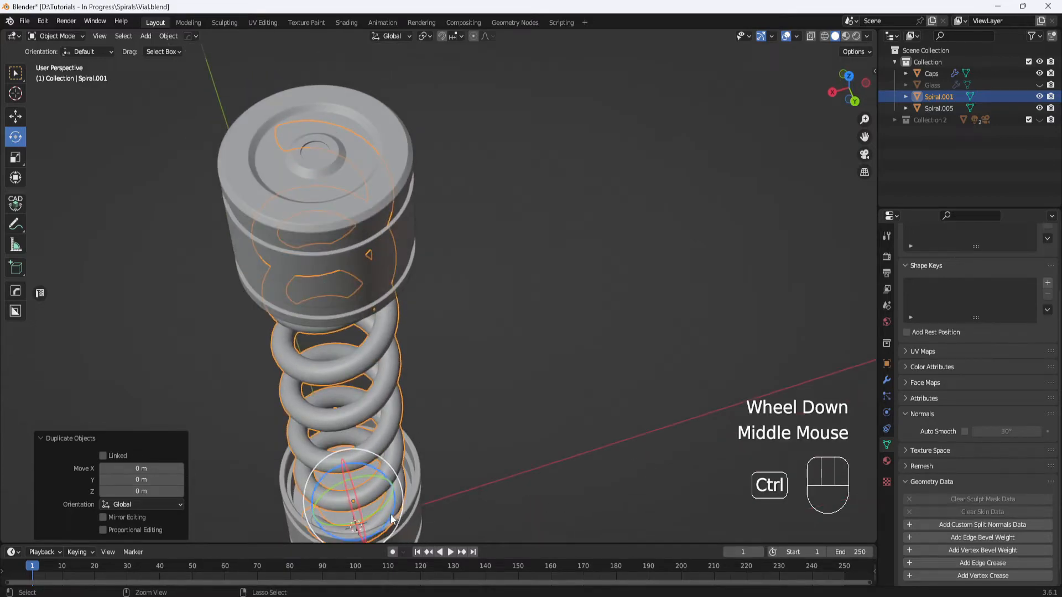
pyautogui.keyDown('ctrl'); pyautogui.moveTo(380, 523); pyautogui.dragTo(268, 460); pyautogui.keyUp('ctrl')
pyautogui.keyDown('ctrl'); pyautogui.moveTo(270, 468); pyautogui.dragTo(270, 474); pyautogui.keyUp('ctrl')
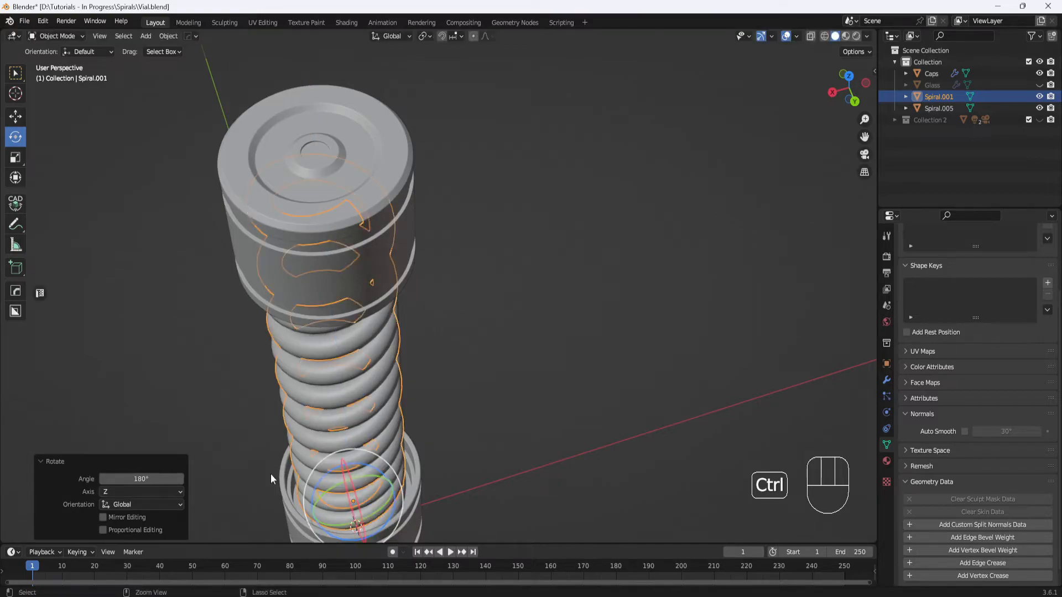
pyautogui.keyDown('shift'); pyautogui.moveTo(417, 399); pyautogui.dragTo(385, 255, button='middle'); pyautogui.keyUp('shift')
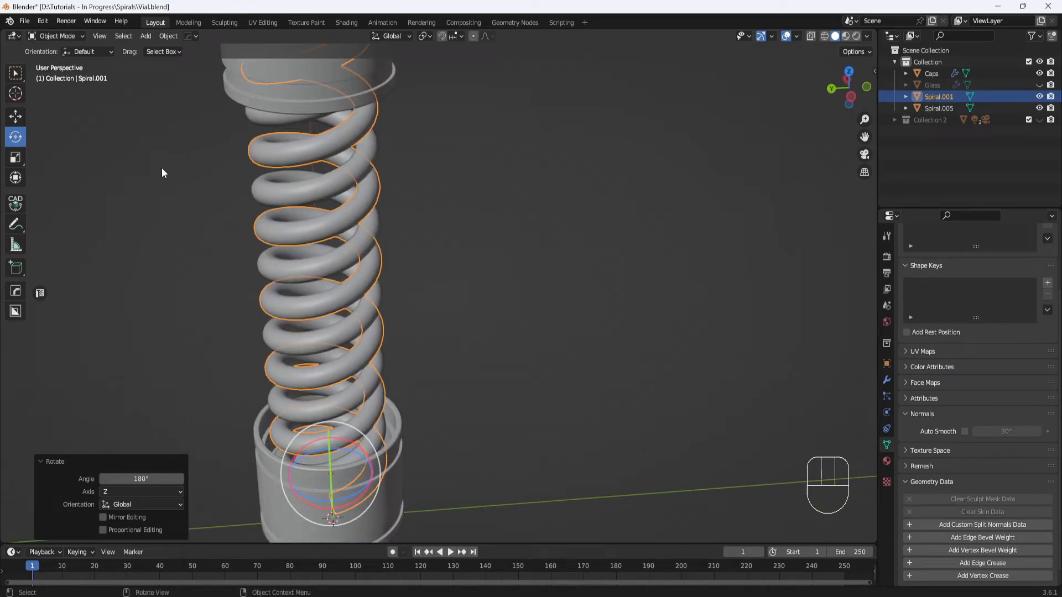
# - Select both interleaved spirals and join them into one object
pyautogui.click(380, 207)
pyautogui.click(372, 196)
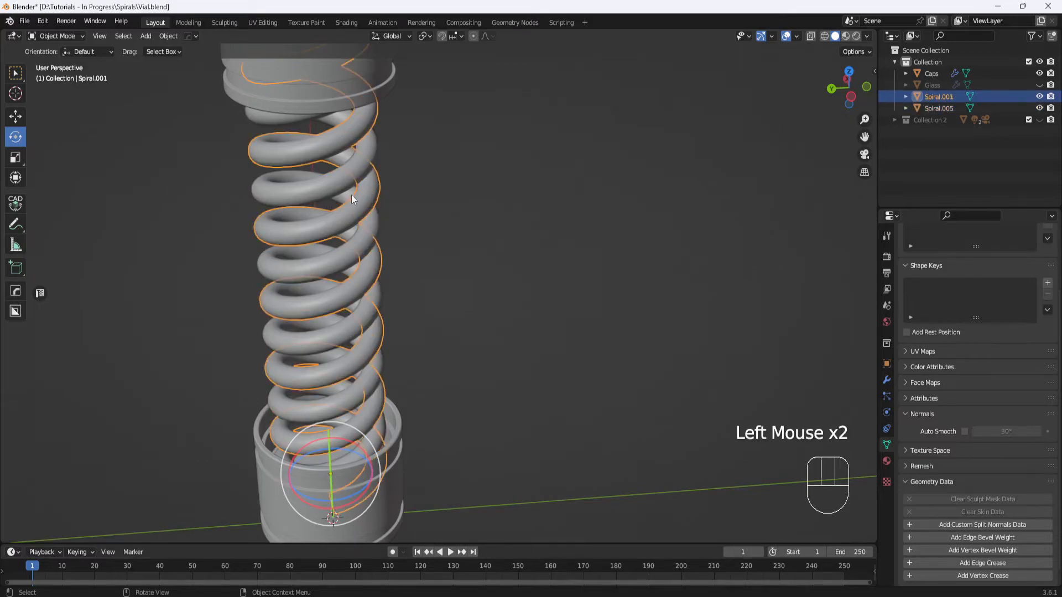
pyautogui.keyDown('shift'); pyautogui.click(278, 190); pyautogui.keyUp('shift')
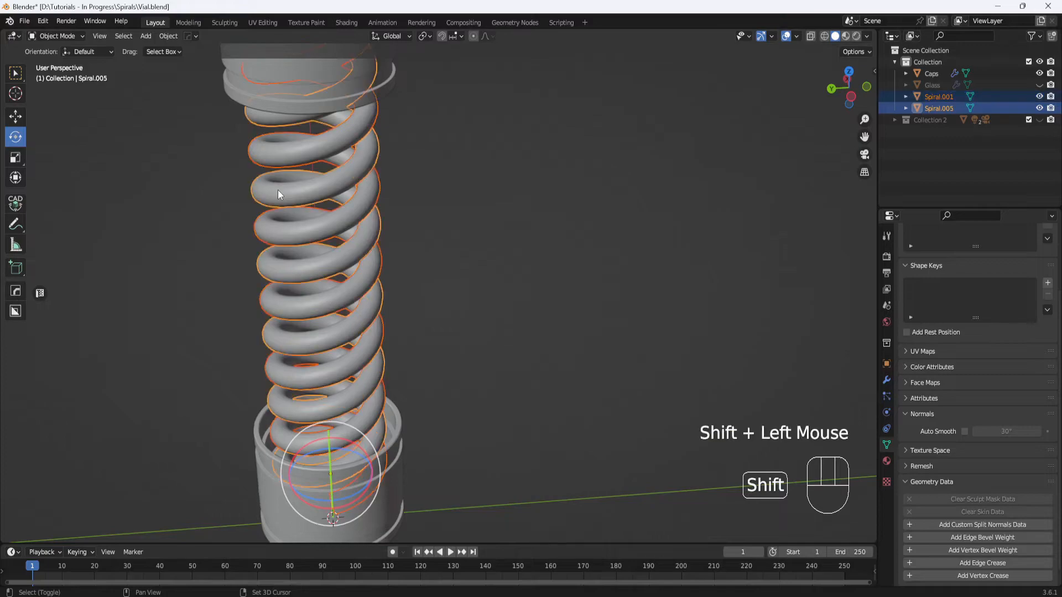
pyautogui.rightClick(393, 183)
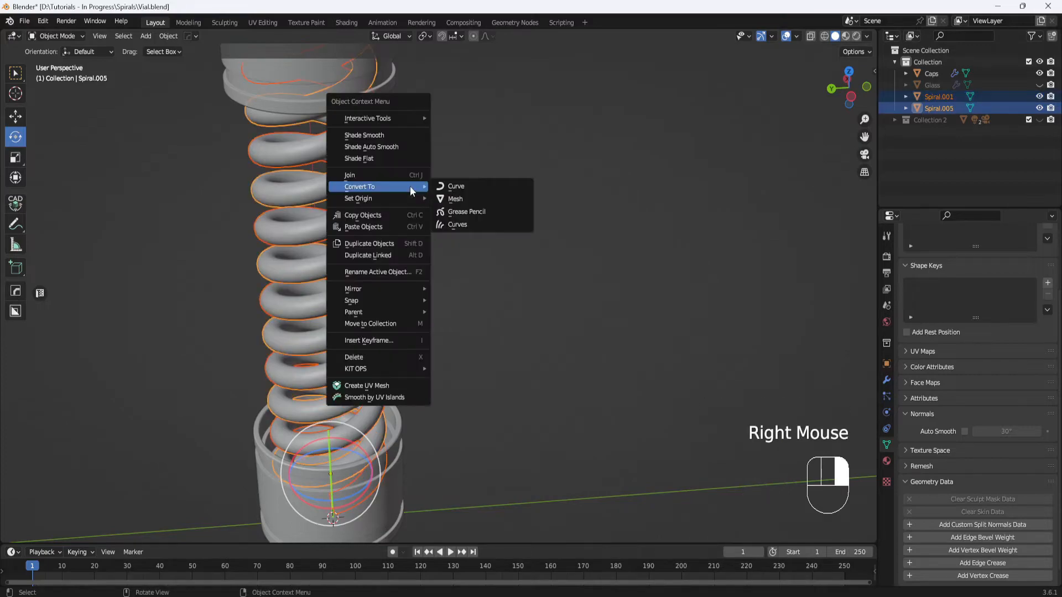
pyautogui.click(371, 175)
pyautogui.moveTo(385, 189); pyautogui.dragTo(370, 299, button='middle')
pyautogui.keyDown('shift'); pyautogui.moveTo(370, 299); pyautogui.dragTo(486, 363, button='middle'); pyautogui.keyUp('shift')
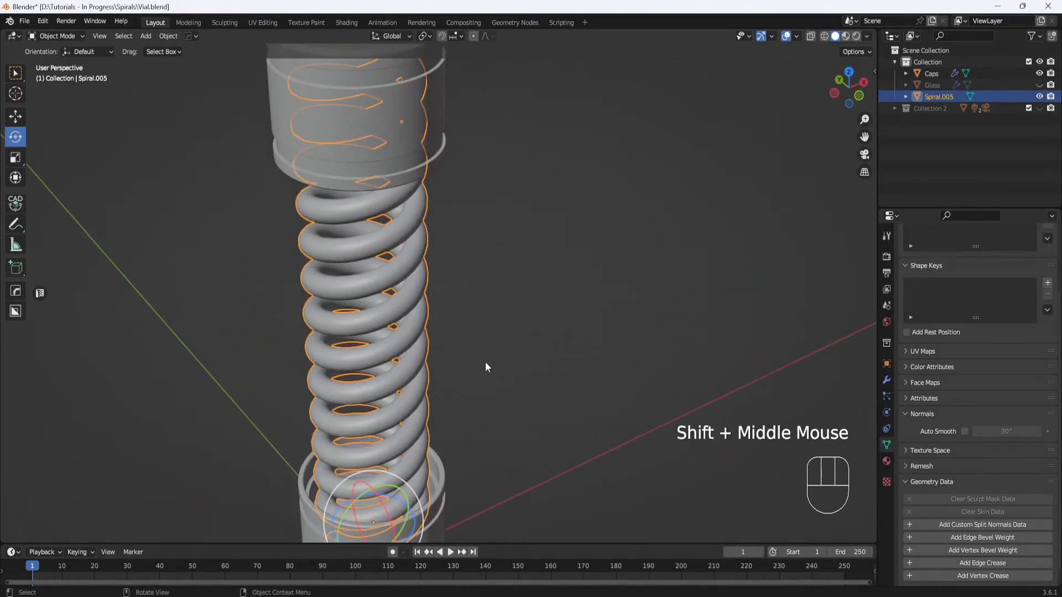
# - Apply smooth shading to the joined double spiral
pyautogui.rightClick(536, 328)
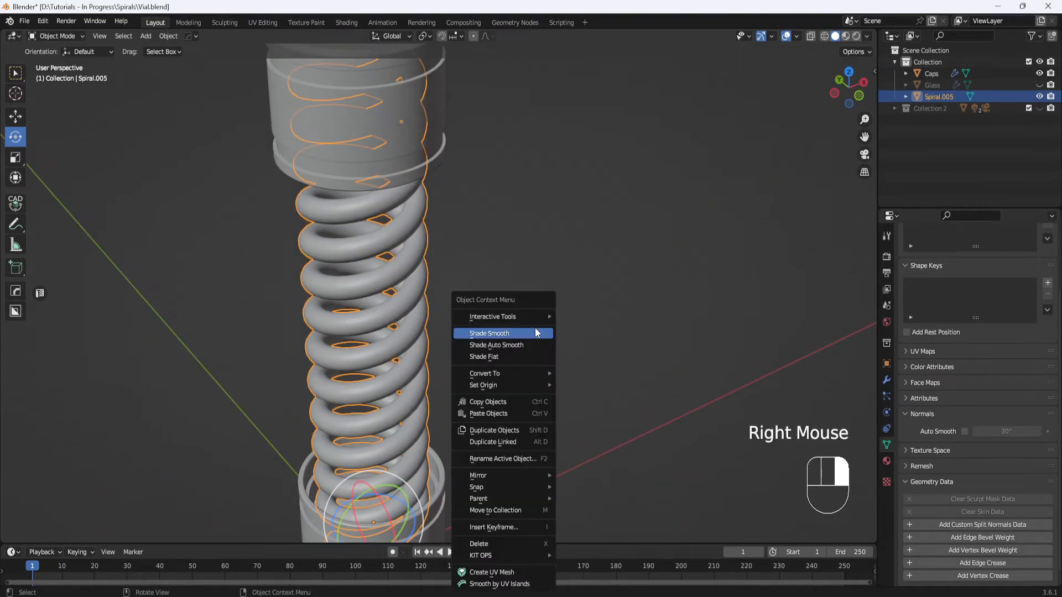
pyautogui.click(504, 334)
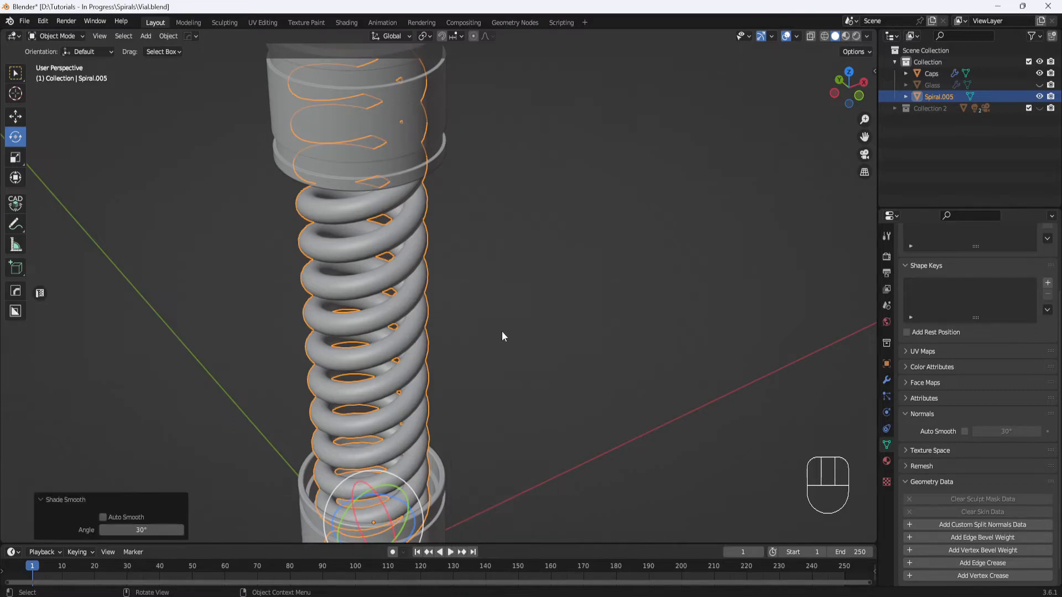
pyautogui.moveTo(502, 334); pyautogui.dragTo(527, 303, button='middle')
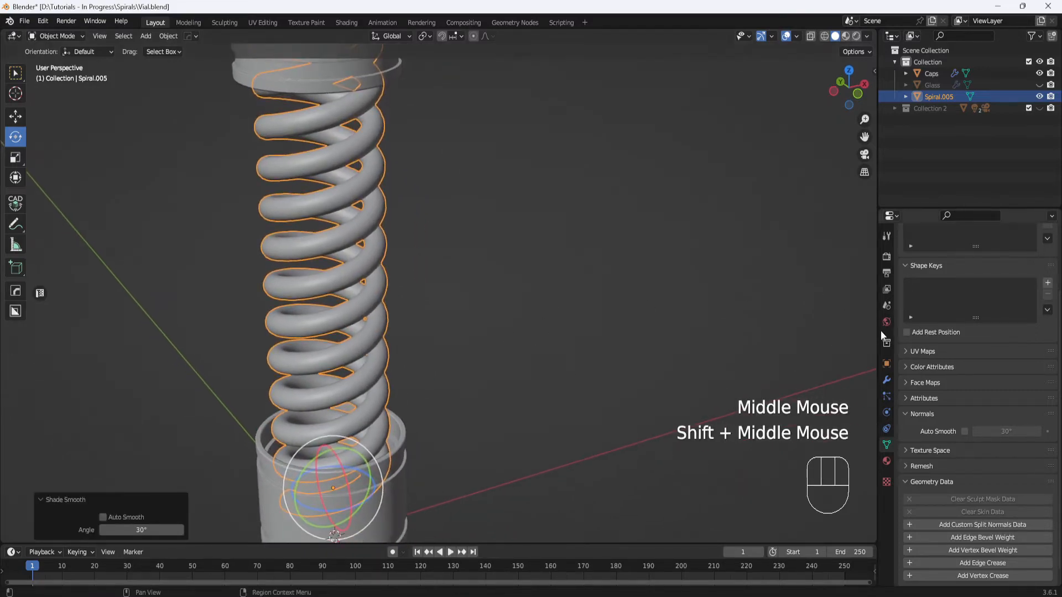
# - Add a Subdivision Surface modifier with viewport level 2 to the double spiral, and deselect it
pyautogui.click(887, 379)
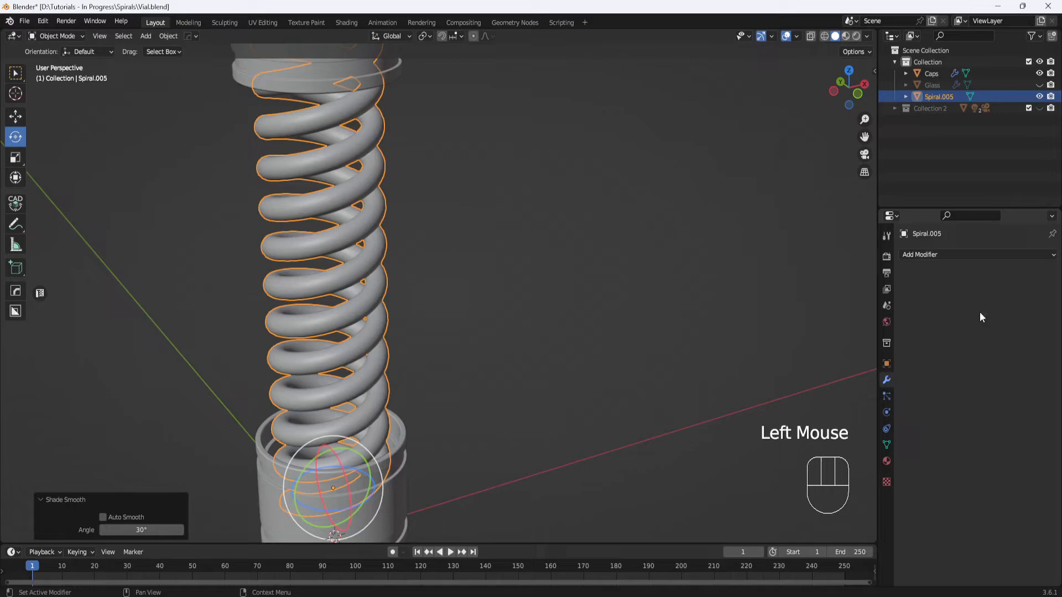
pyautogui.click(1053, 256)
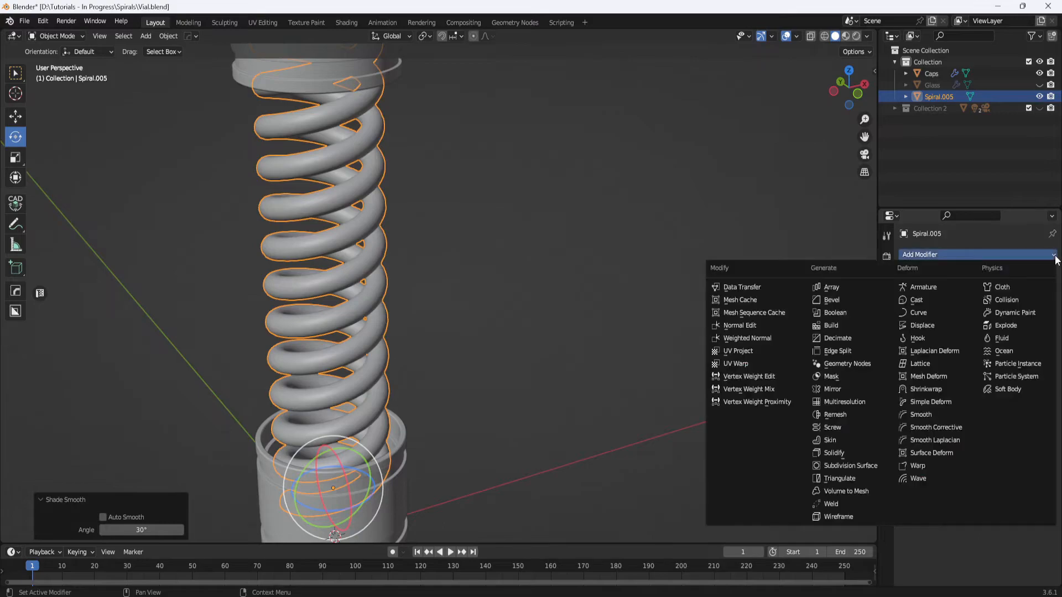
pyautogui.click(872, 466)
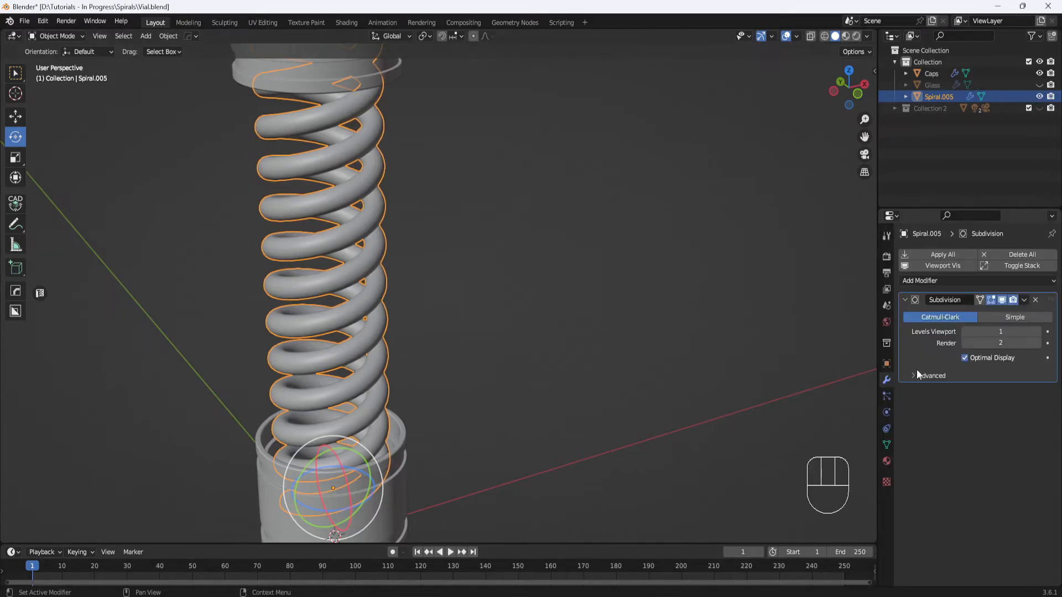
pyautogui.click(1039, 335)
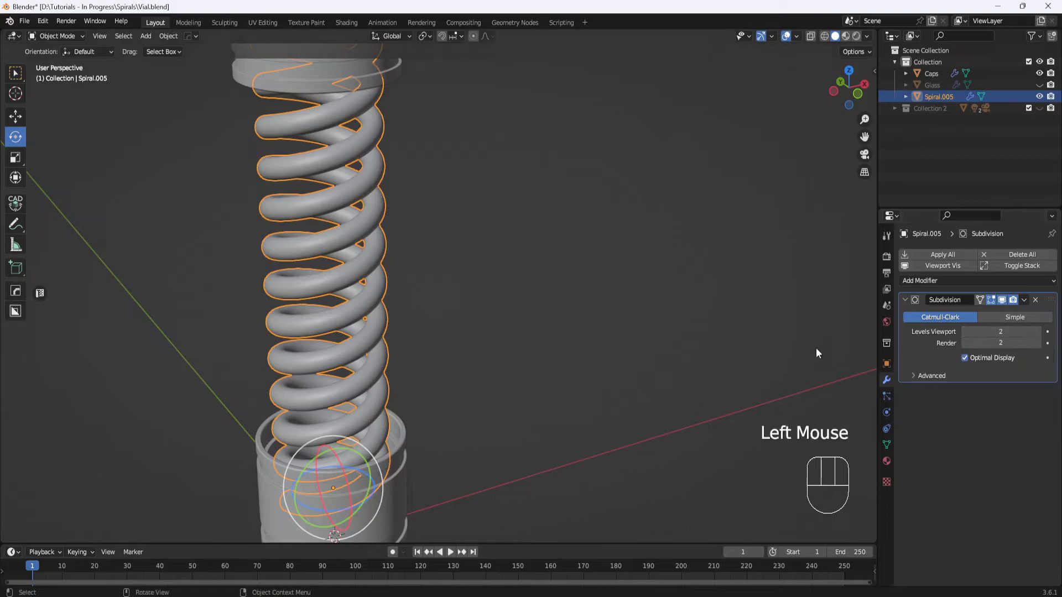
pyautogui.moveTo(598, 323); pyautogui.dragTo(526, 294, button='middle')
pyautogui.scroll(2, 433, 204)
pyautogui.scroll(-3, 497, 228)
pyautogui.click(539, 232)
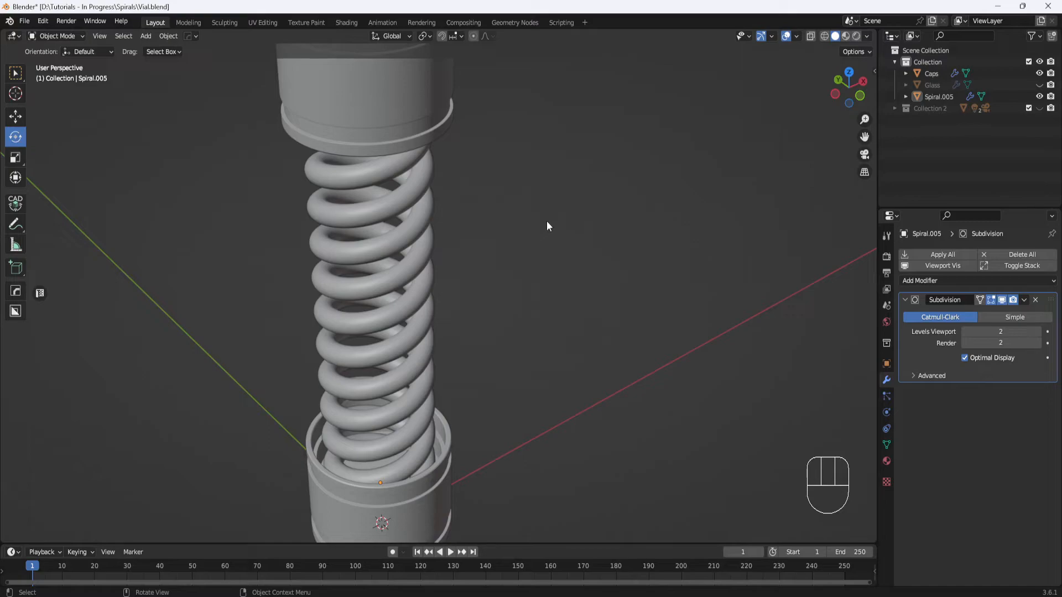
# - Set the render engine to Cycles and the rendering device to GPU Compute
pyautogui.click(887, 257)
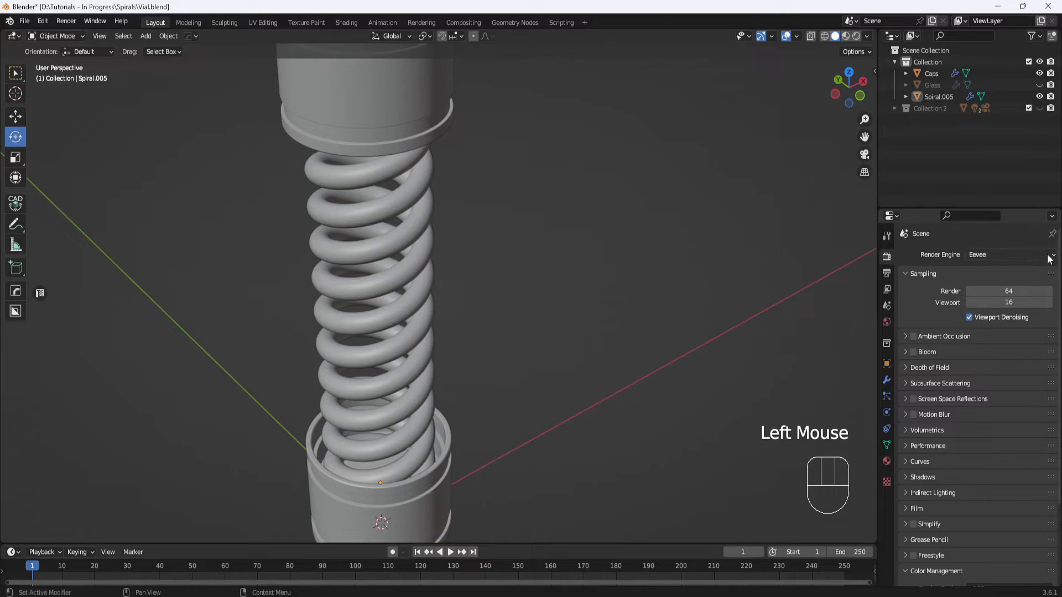
pyautogui.click(998, 255)
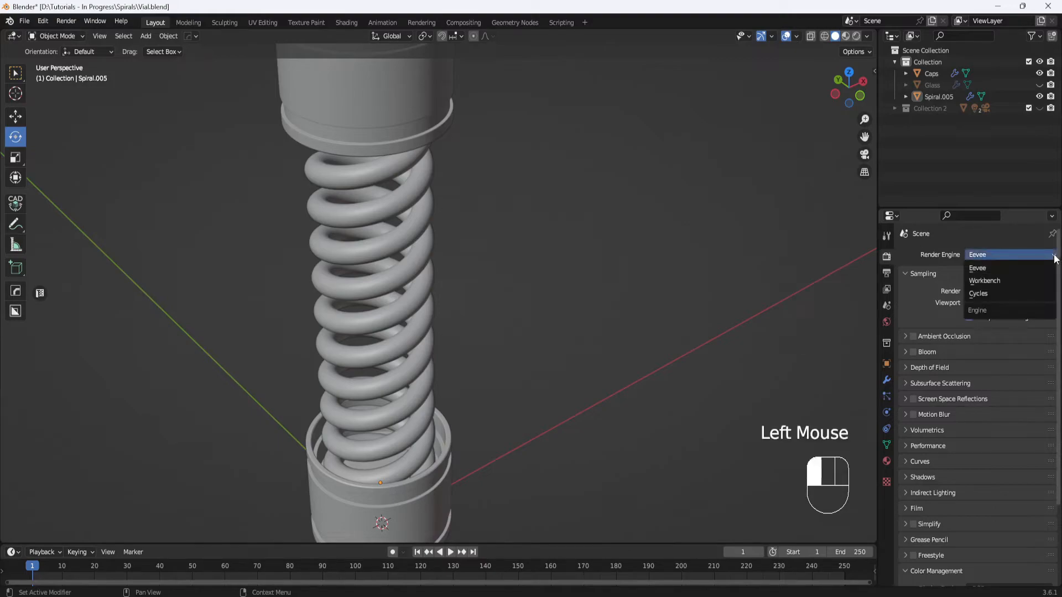
pyautogui.click(991, 292)
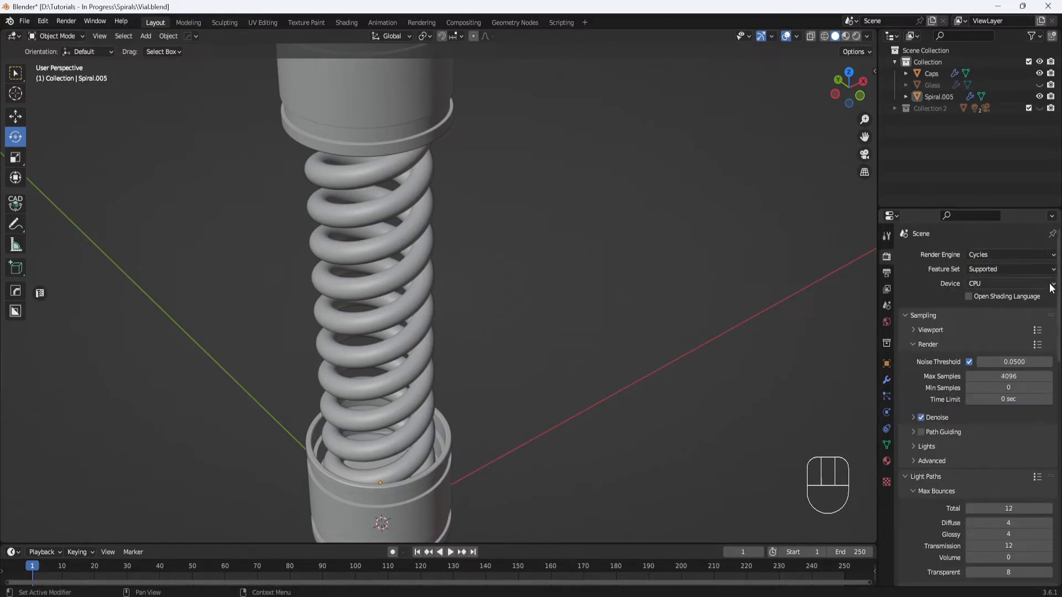
pyautogui.click(1028, 283)
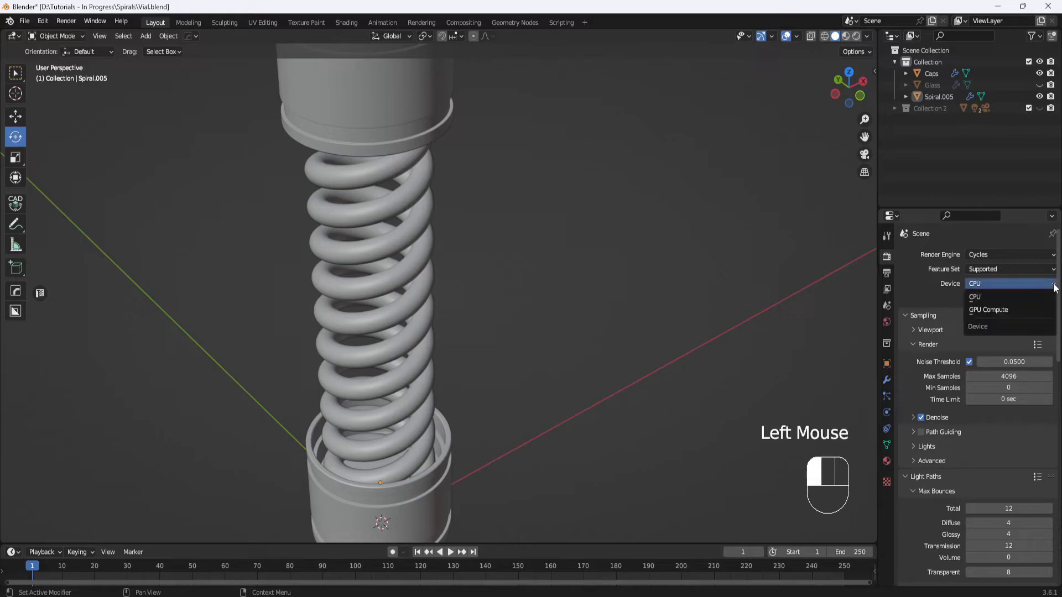
pyautogui.click(1012, 309)
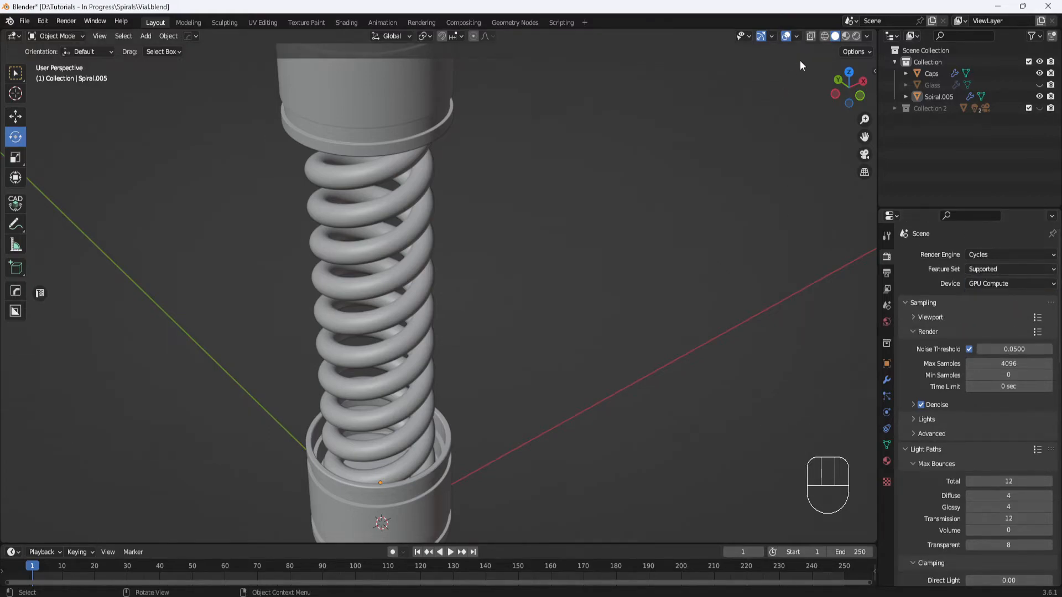
# - Preview the vial in rendered viewport shading and open the World environment settings
pyautogui.click(856, 36)
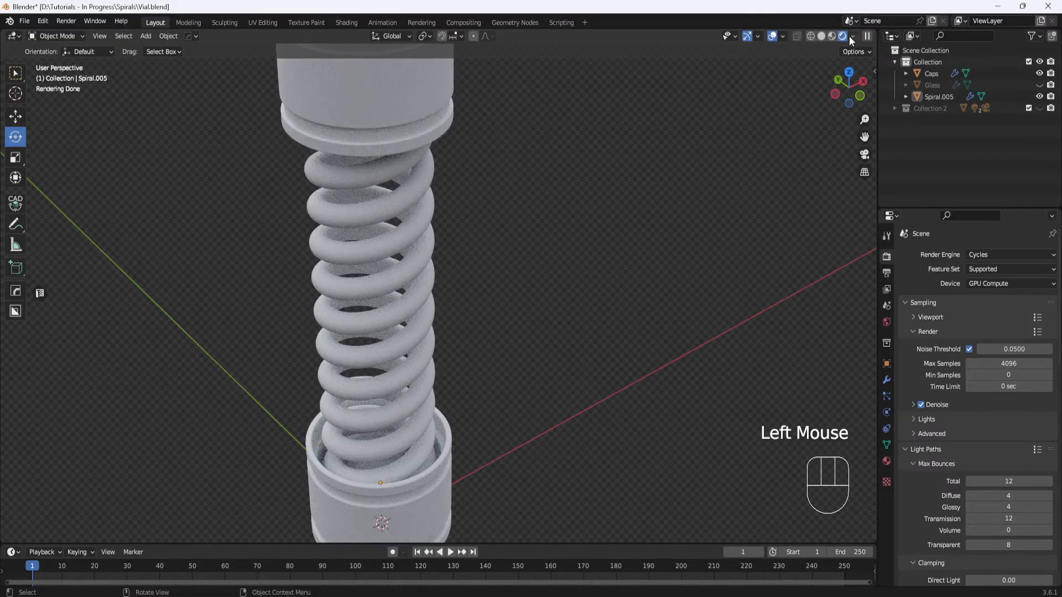
pyautogui.moveTo(628, 151); pyautogui.dragTo(628, 213, button='middle')
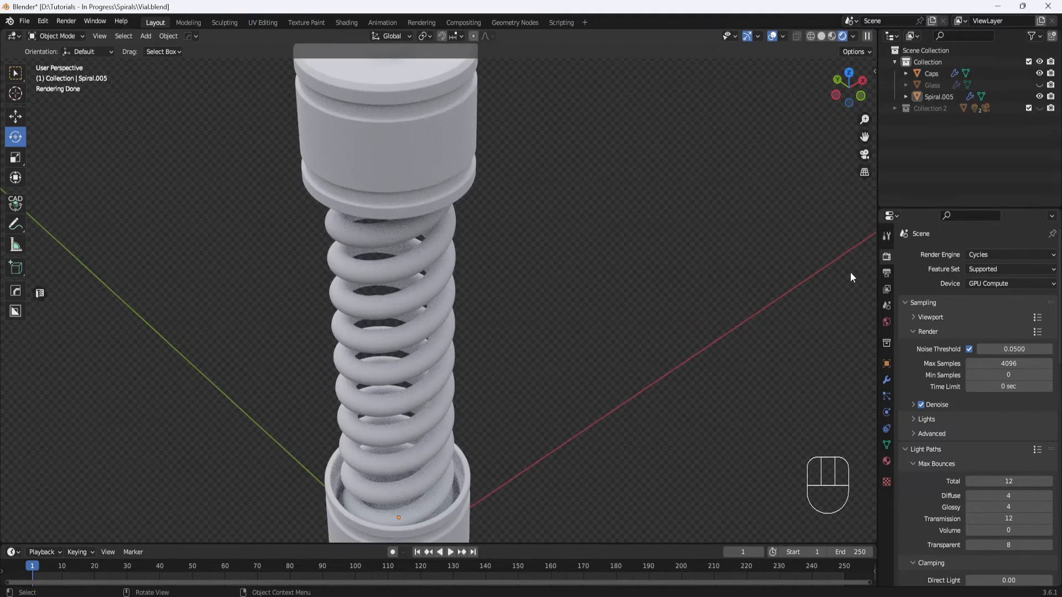
pyautogui.click(886, 323)
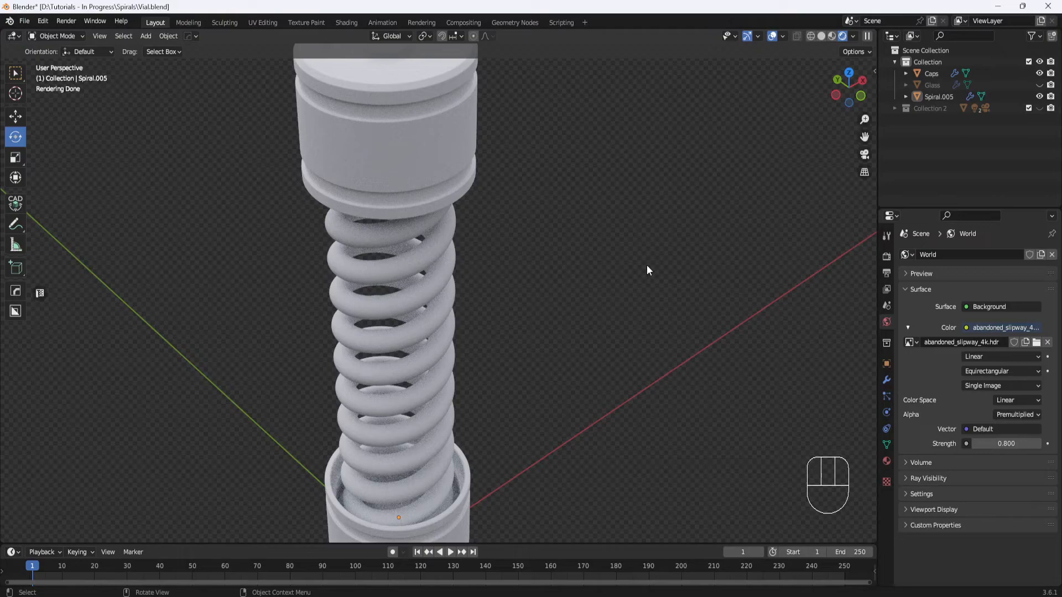
# - Select the caps, switch to the Shading workspace with rendered viewport shading and bring their material nodes into close view
pyautogui.click(437, 128)
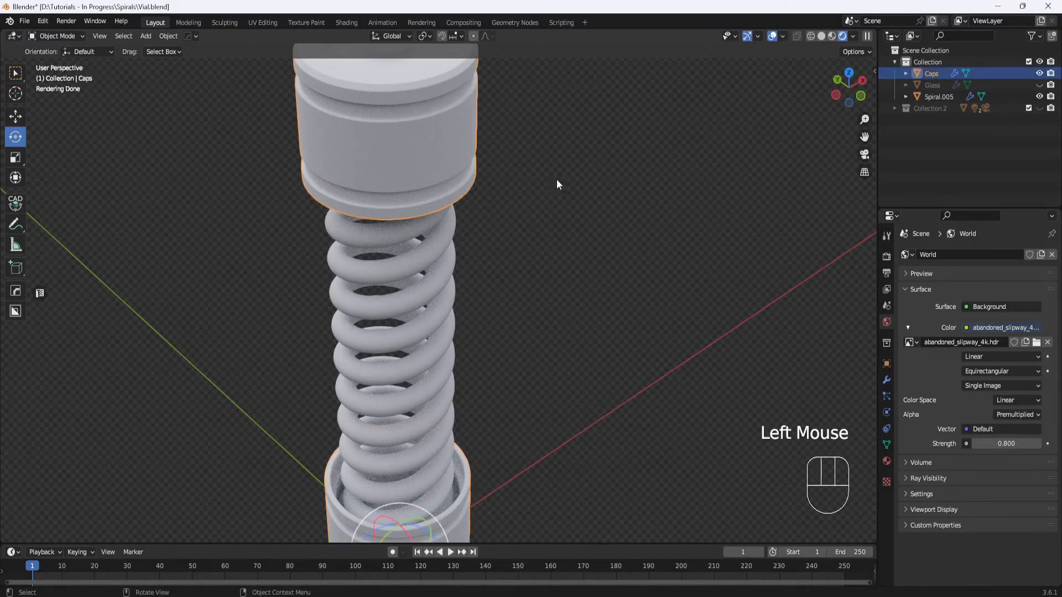
pyautogui.click(347, 22)
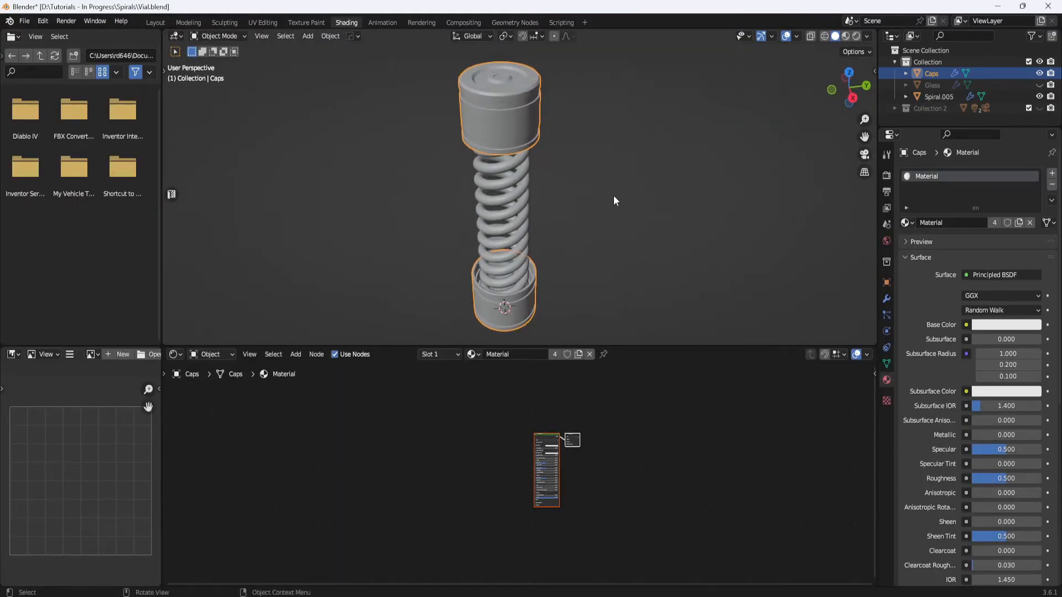
pyautogui.click(857, 36)
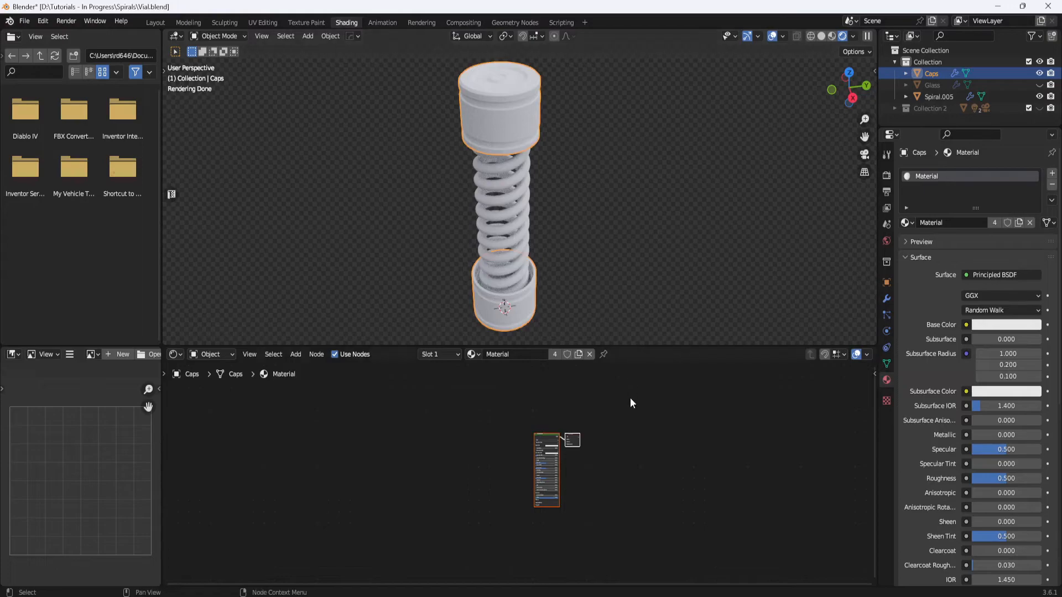
pyautogui.moveTo(627, 400); pyautogui.dragTo(583, 385, button='middle')
pyautogui.scroll(4, 522, 418)
pyautogui.scroll(4, 537, 408)
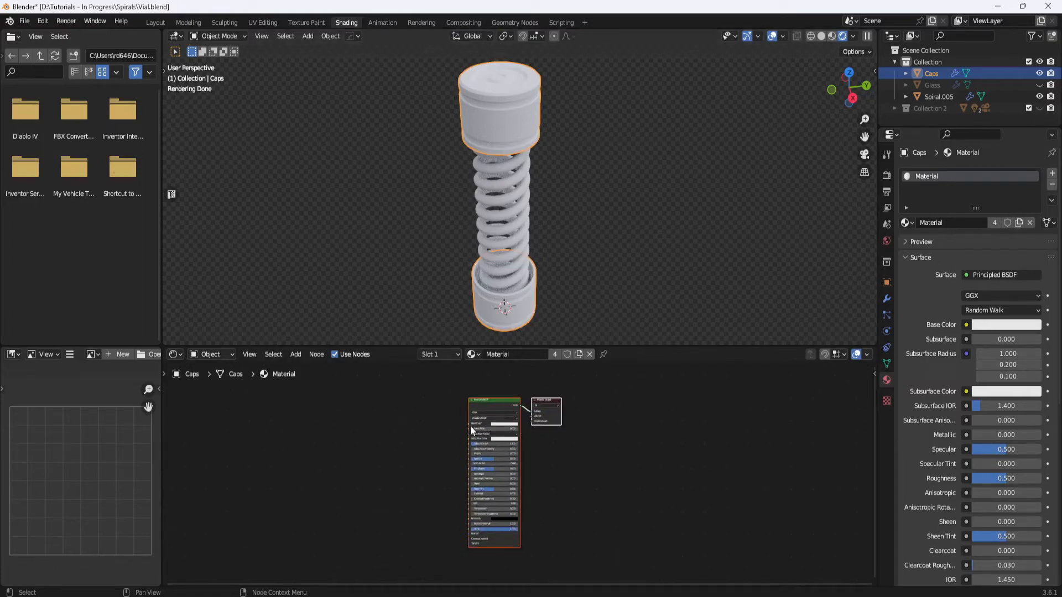
# - Make the caps' material a single-user copy and rename it Chrome
pyautogui.click(578, 355)
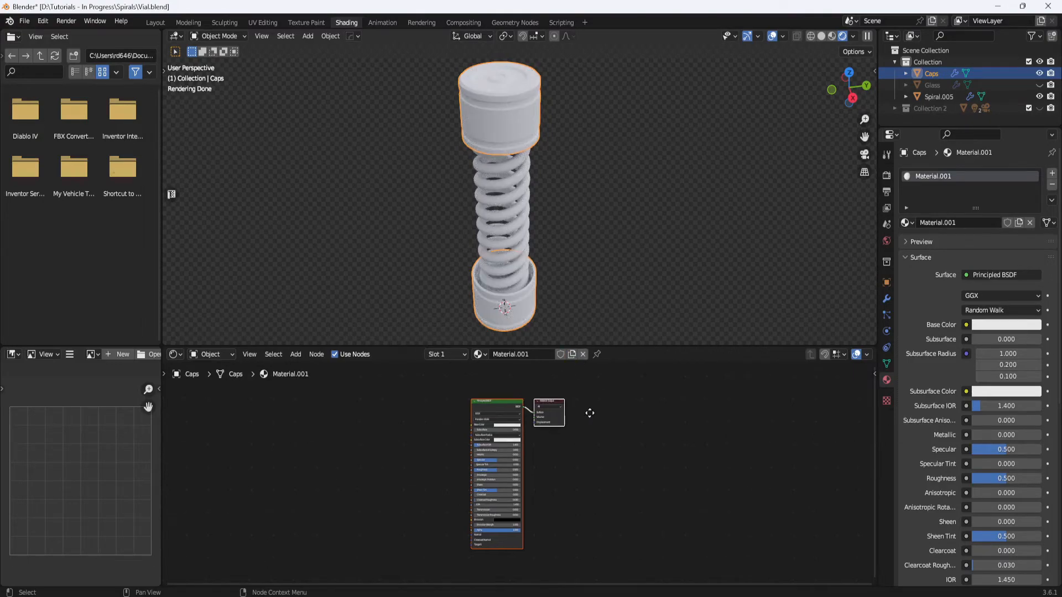
pyautogui.click(954, 224)
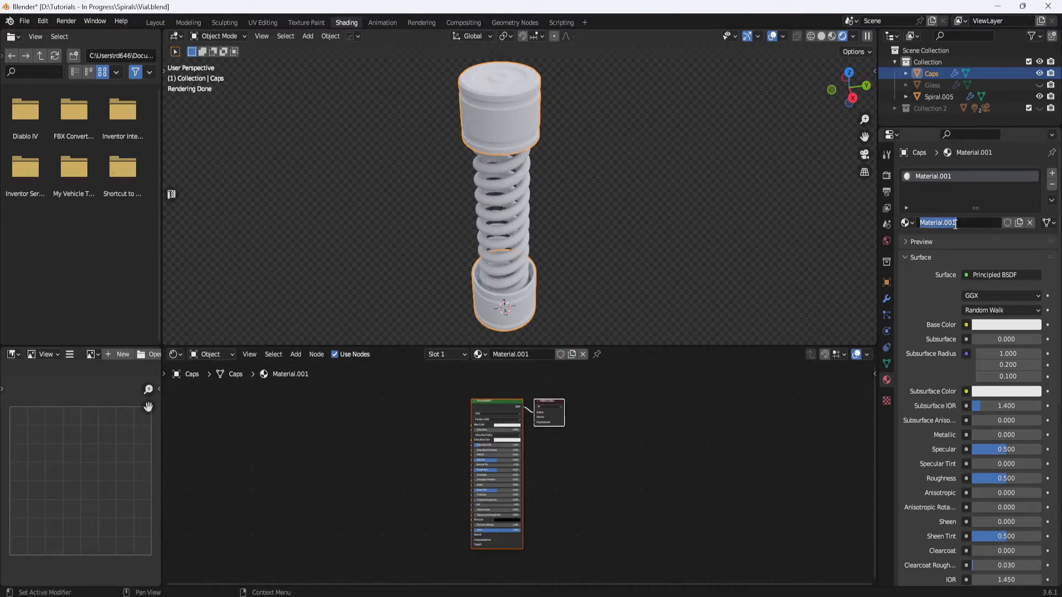
pyautogui.write('c')
pyautogui.write('Chrome')
pyautogui.press('Return')
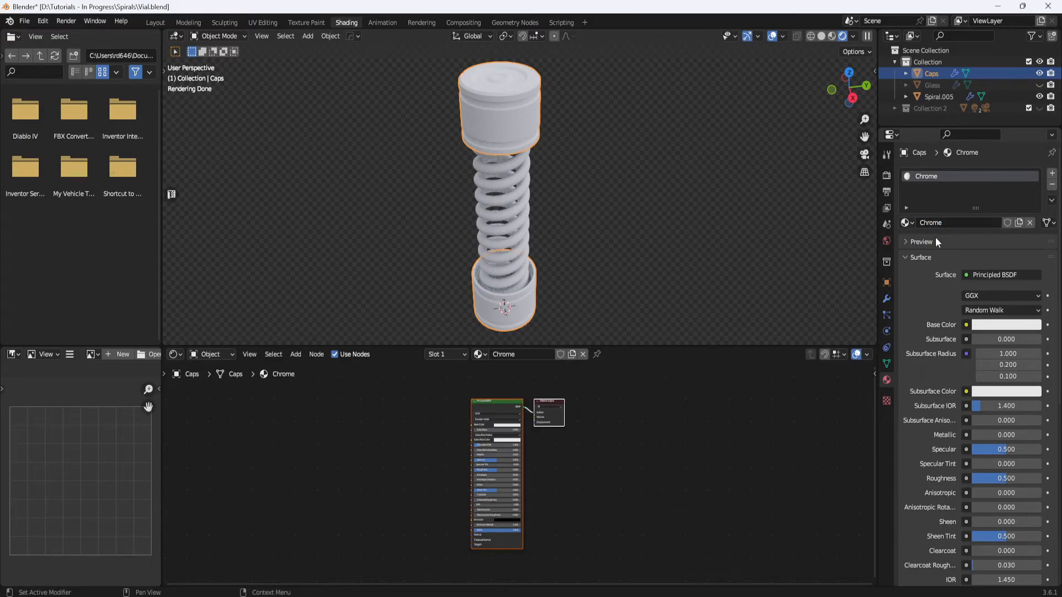
# - Set the Chrome material's Base Color to hex EAECEC in the Principled BSDF
pyautogui.scroll(5, 521, 417)
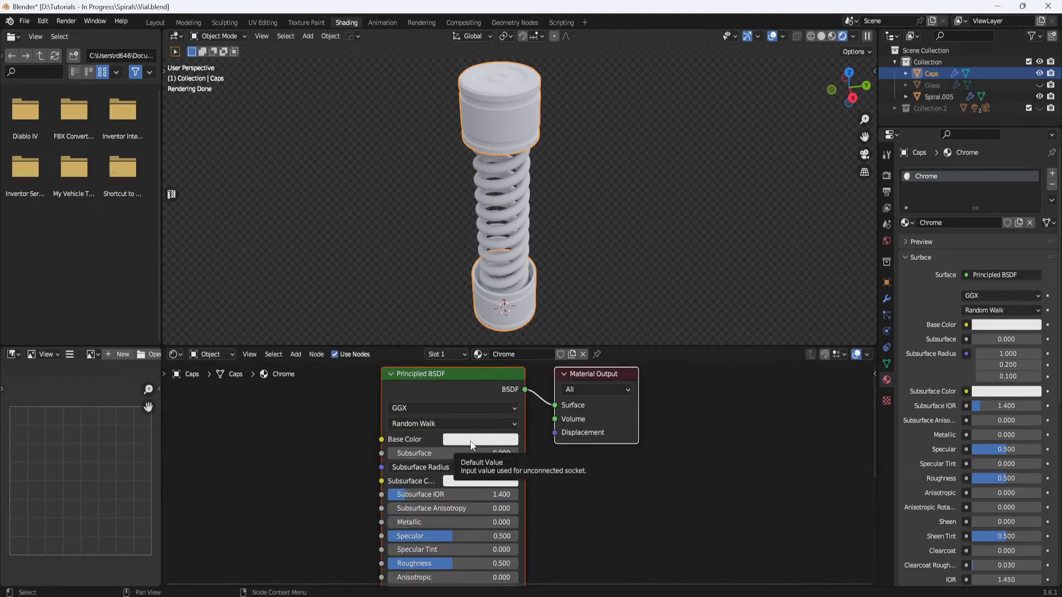
pyautogui.click(477, 440)
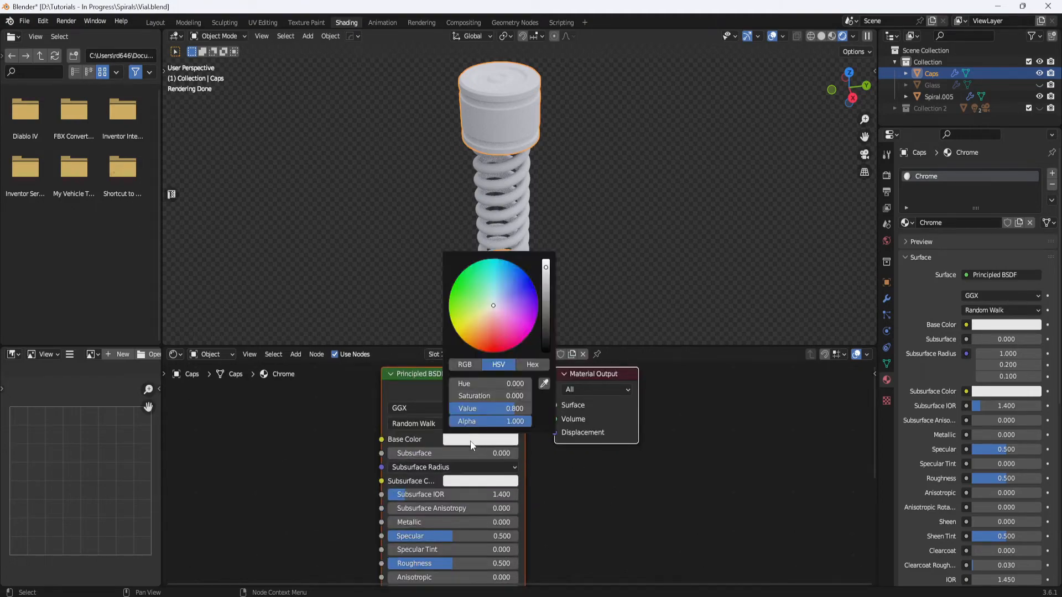
pyautogui.click(528, 366)
pyautogui.click(505, 384)
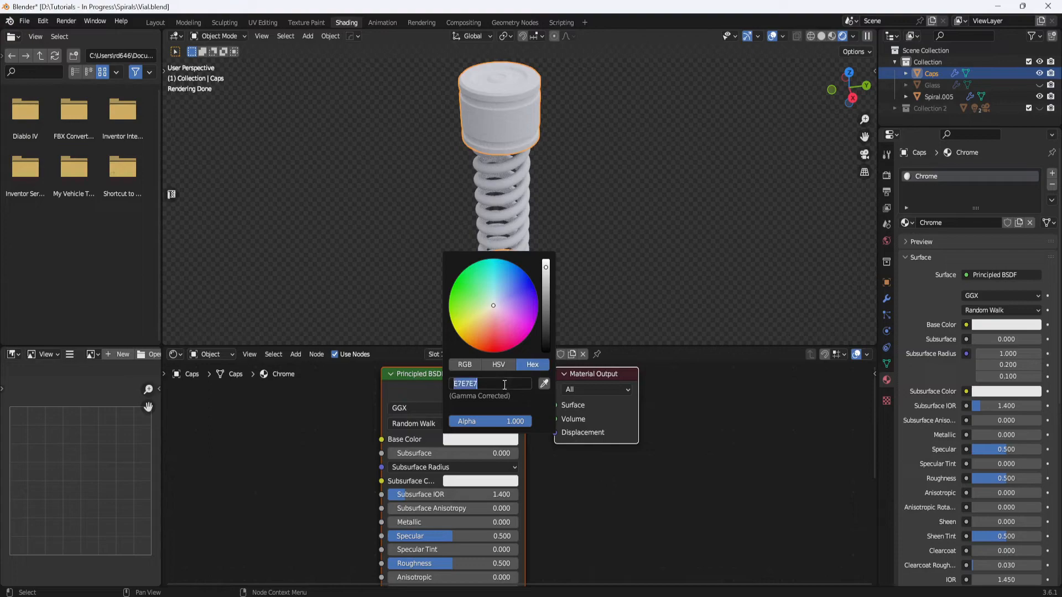
pyautogui.write('EAE')
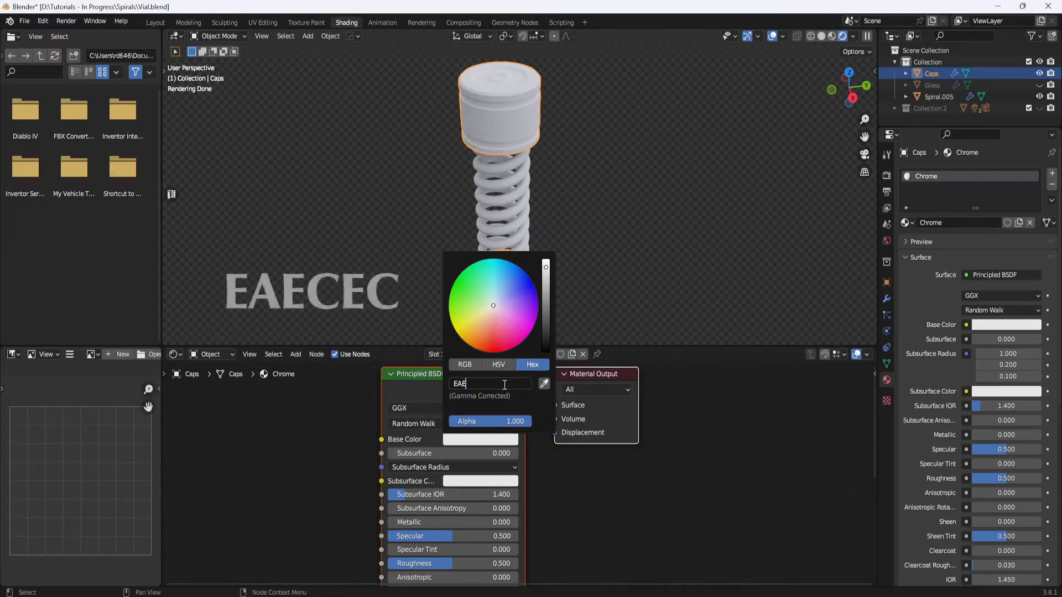
pyautogui.write('CEC')
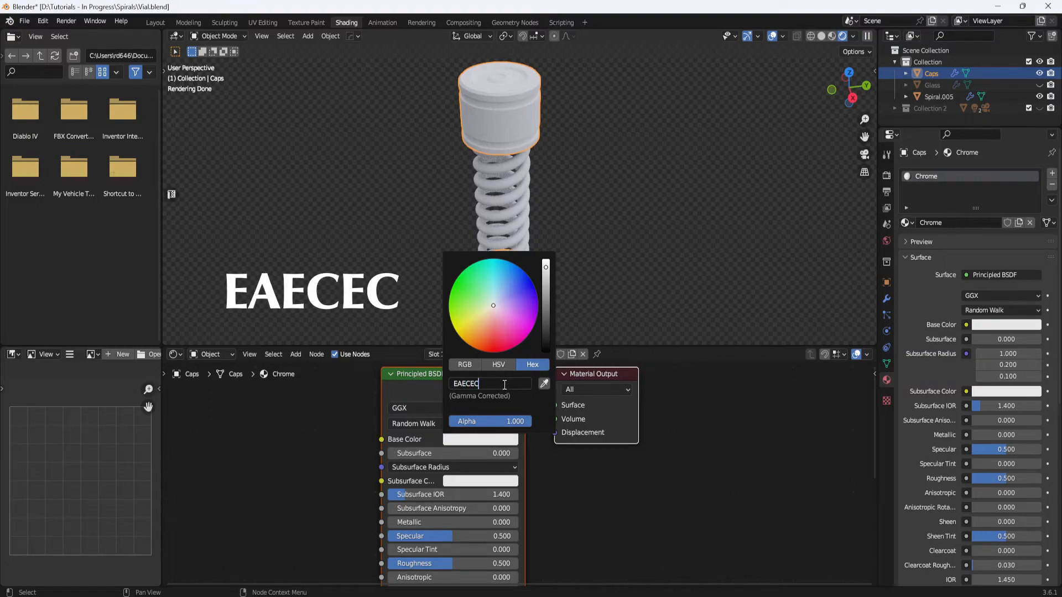
pyautogui.press('Return')
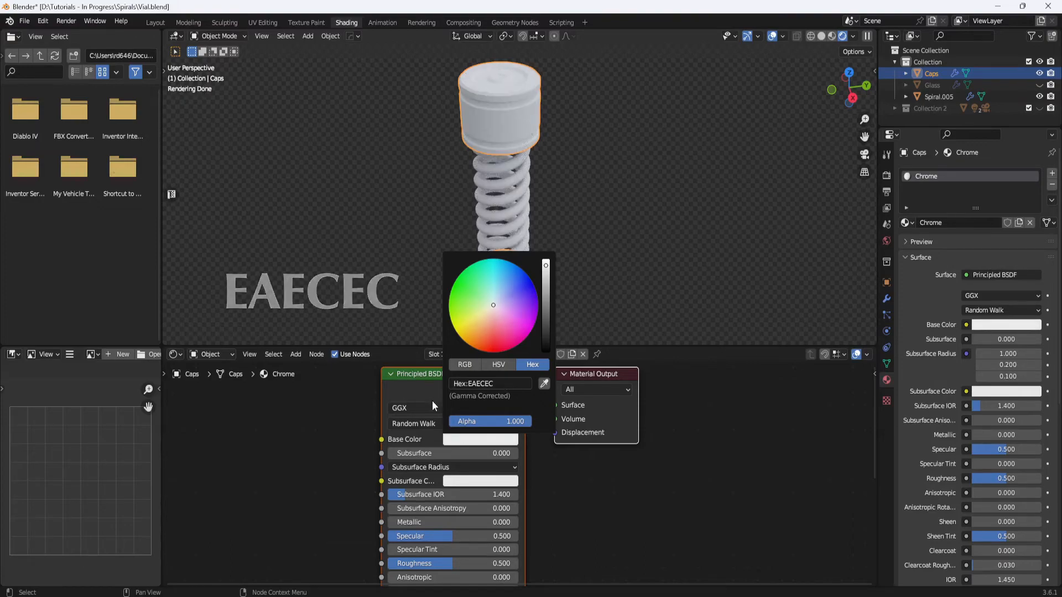
# - Set the Principled BSDF's Metallic to 1 and its Roughness to 0
pyautogui.scroll(-1, 424, 459)
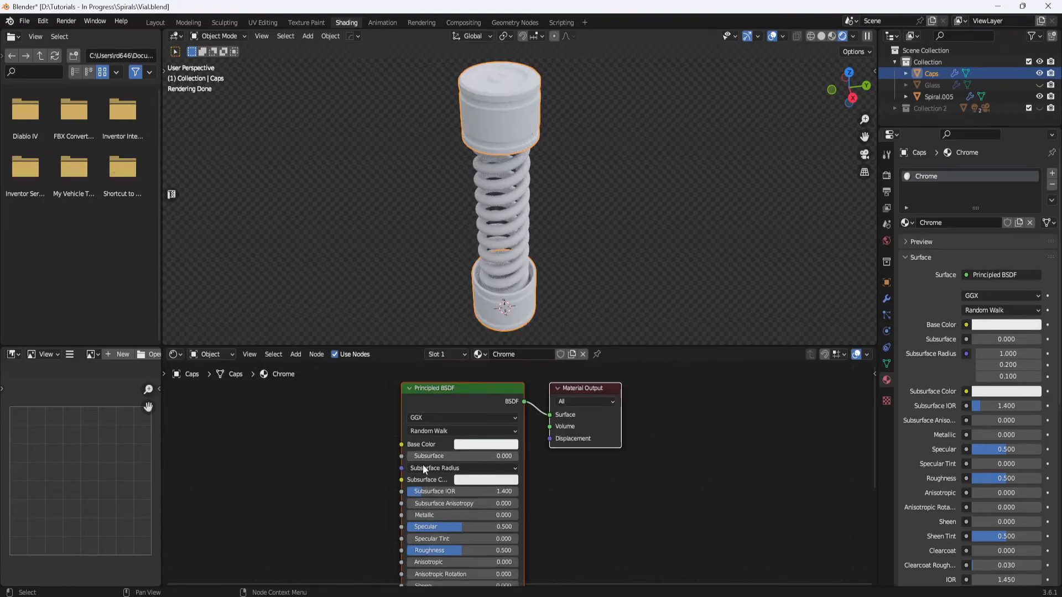
pyautogui.click(424, 516)
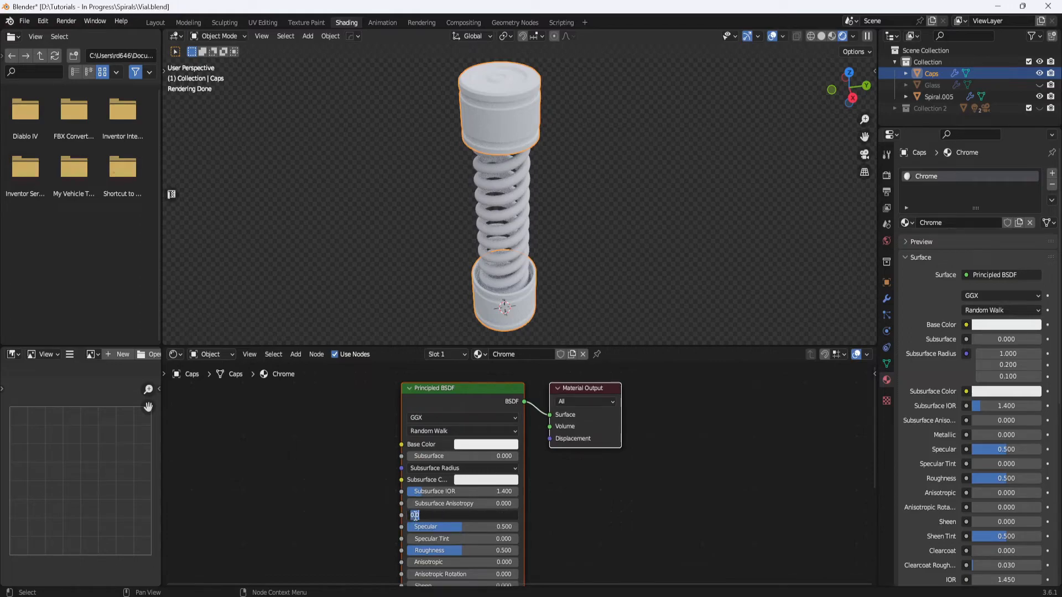
pyautogui.write('1')
pyautogui.press('Return')
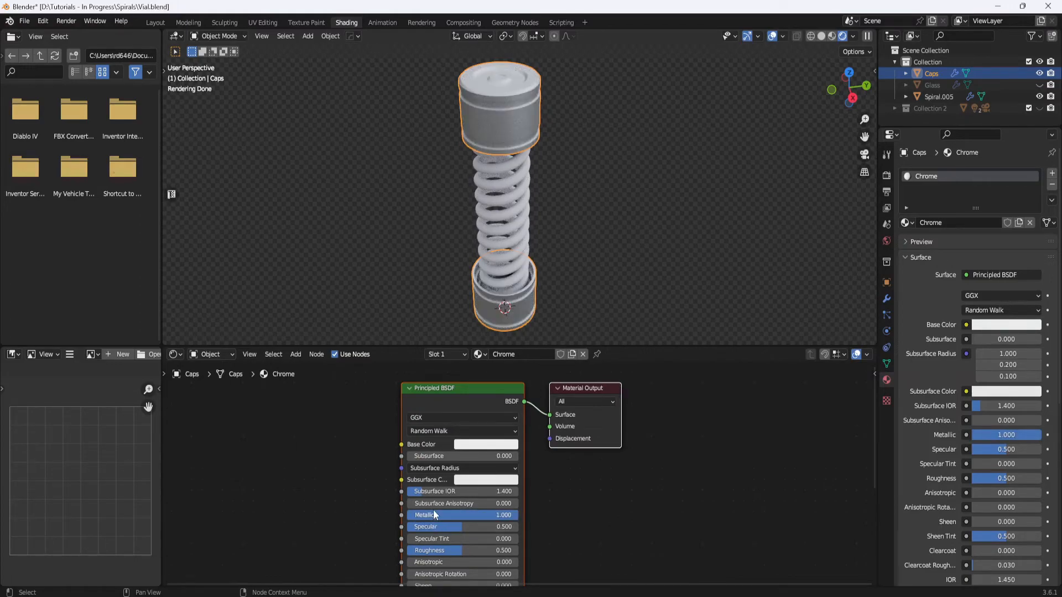
pyautogui.scroll(-2, 433, 510)
pyautogui.moveTo(433, 510); pyautogui.dragTo(416, 418, button='middle')
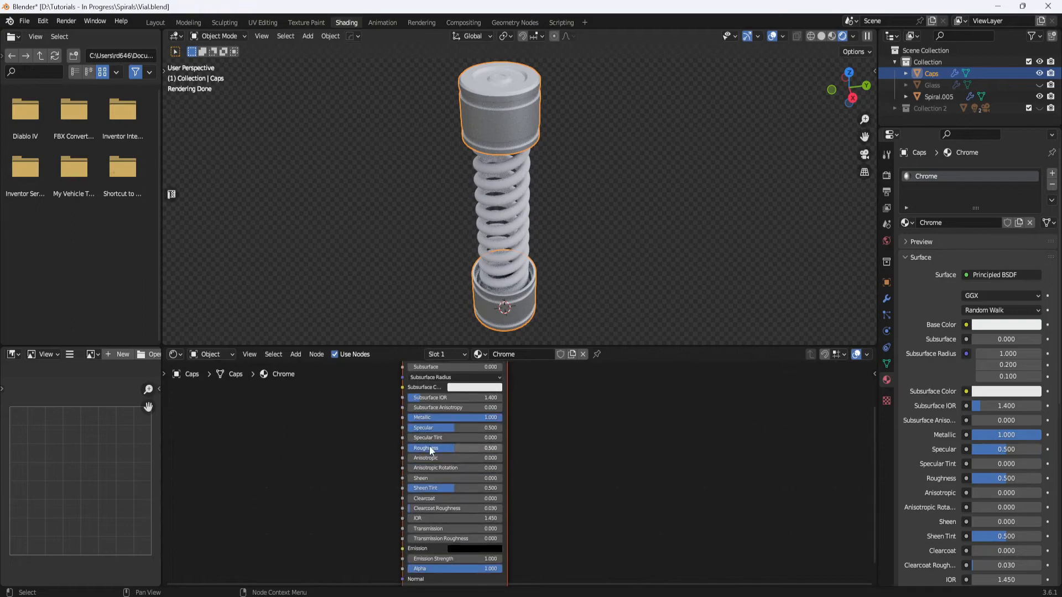
pyautogui.click(432, 449)
pyautogui.write('0')
pyautogui.press('Return')
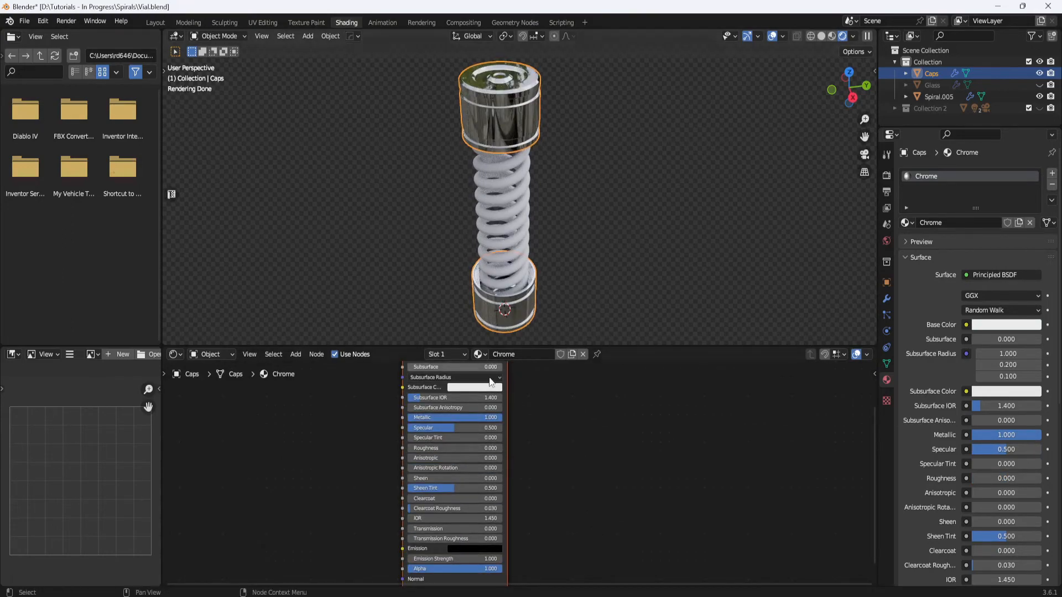
# - Set the Chrome material's Roughness to 0.05
pyautogui.scroll(1, 440, 451)
pyautogui.scroll(2, 440, 451)
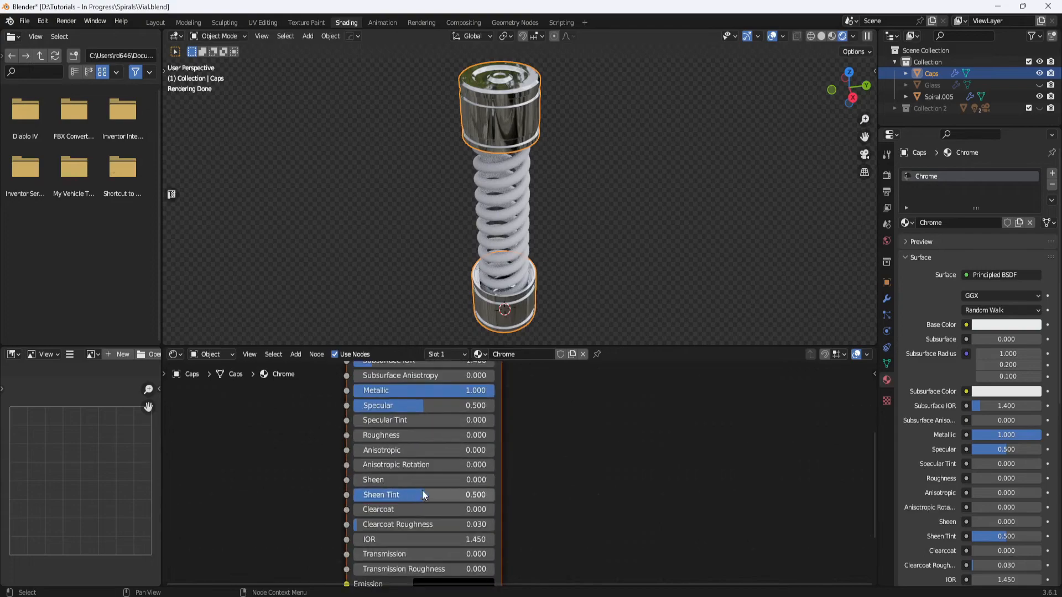
pyautogui.click(395, 443)
pyautogui.write('0.05')
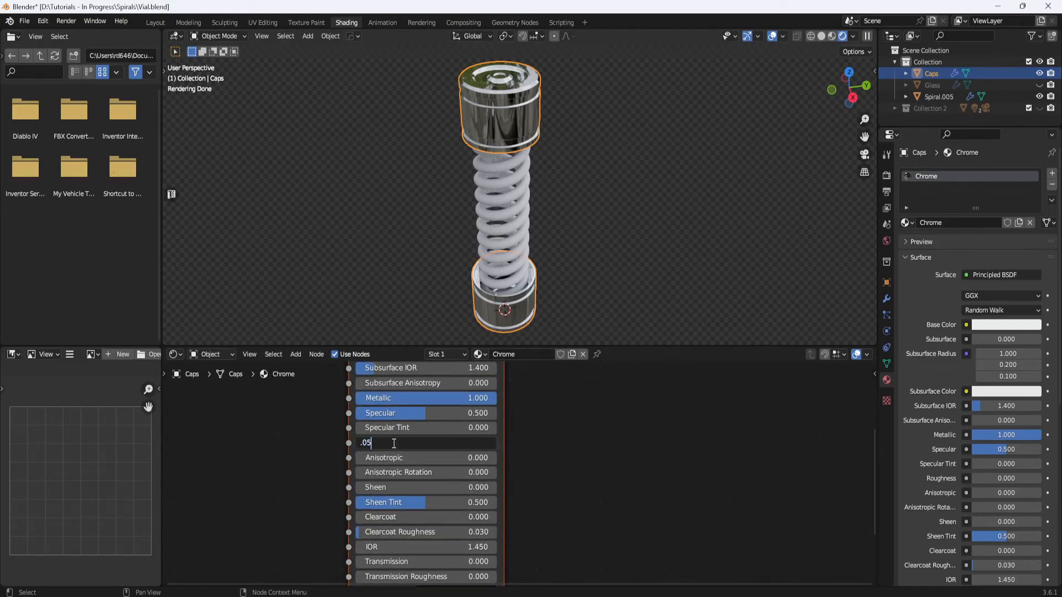
pyautogui.press('Return')
# - Examine the reflections on the upper cap up close and from several angles
pyautogui.moveTo(526, 145); pyautogui.dragTo(532, 130, button='middle')
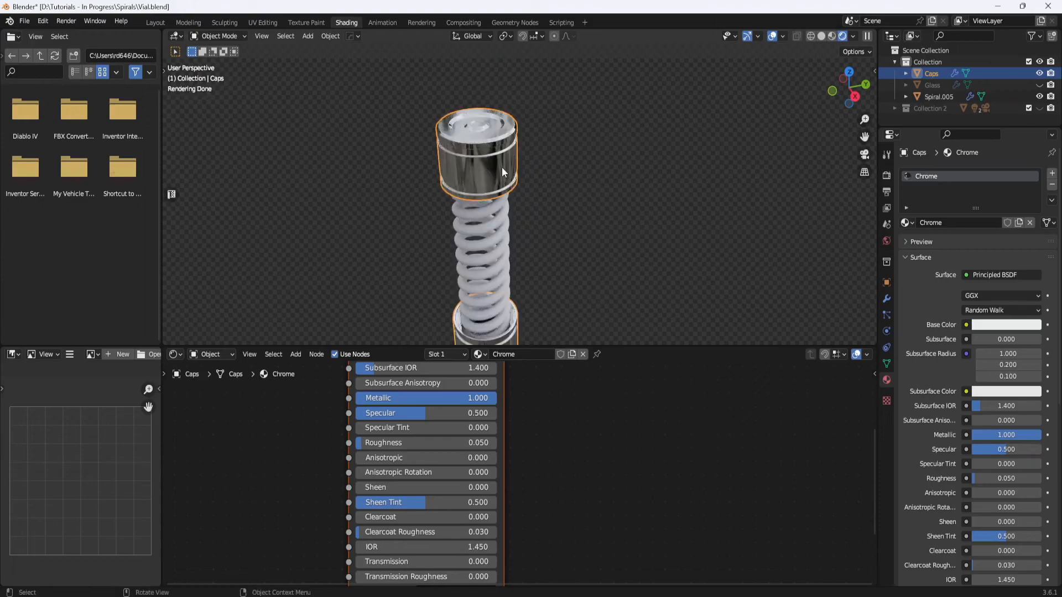
pyautogui.scroll(4, 487, 153)
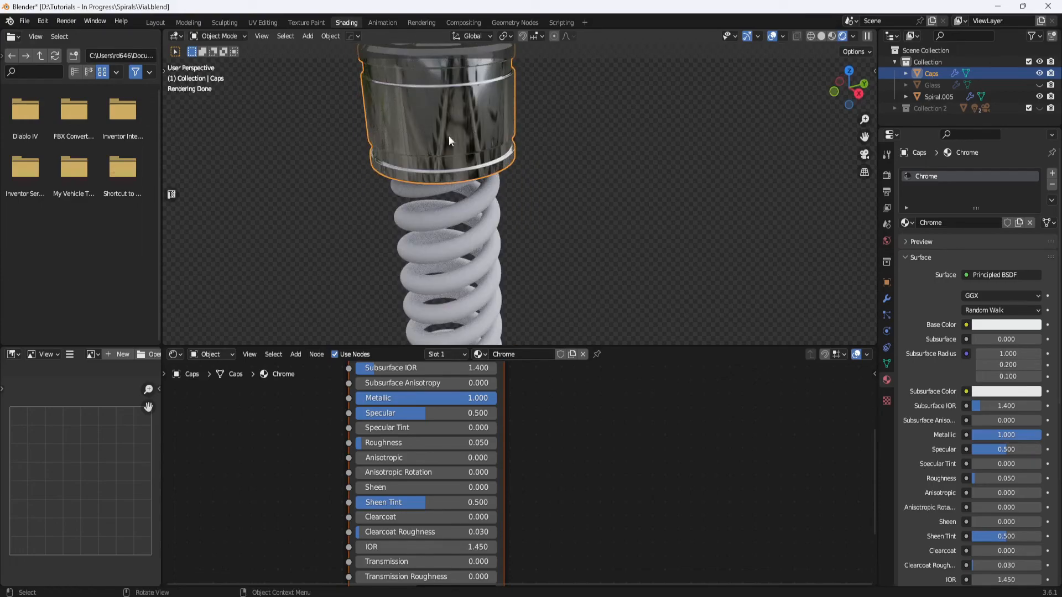
pyautogui.scroll(-2, 473, 130)
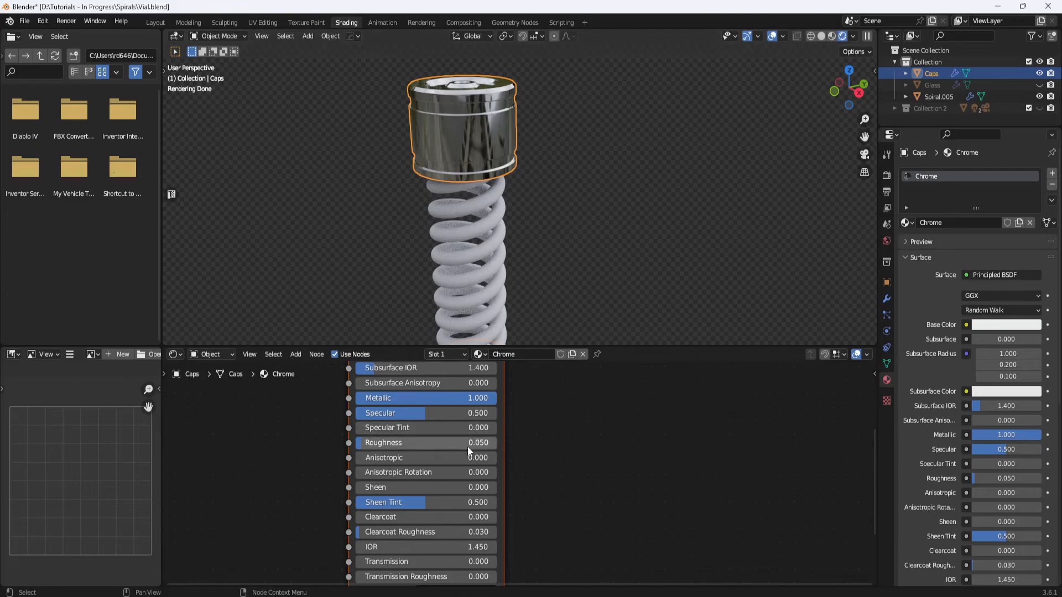
pyautogui.scroll(3, 490, 111)
pyautogui.keyDown('shift'); pyautogui.moveTo(490, 111); pyautogui.dragTo(504, 172, button='middle'); pyautogui.keyUp('shift')
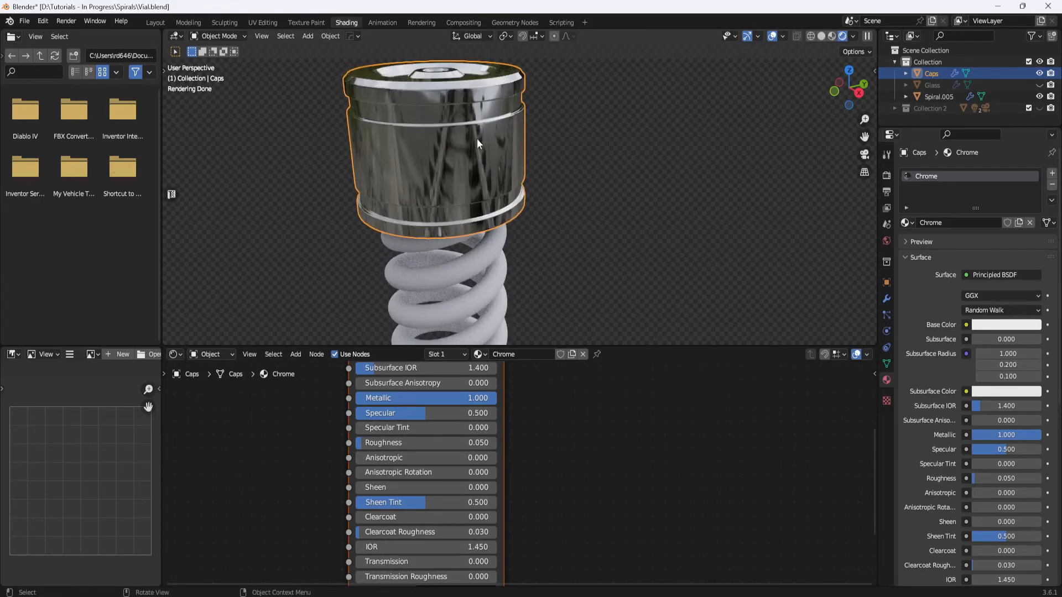
pyautogui.moveTo(477, 139); pyautogui.dragTo(483, 167, button='middle')
pyautogui.scroll(-3, 473, 158)
# - Add a Mix Shader node and insert it on the link between the Principled BSDF and the Material Output
pyautogui.scroll(-4, 552, 463)
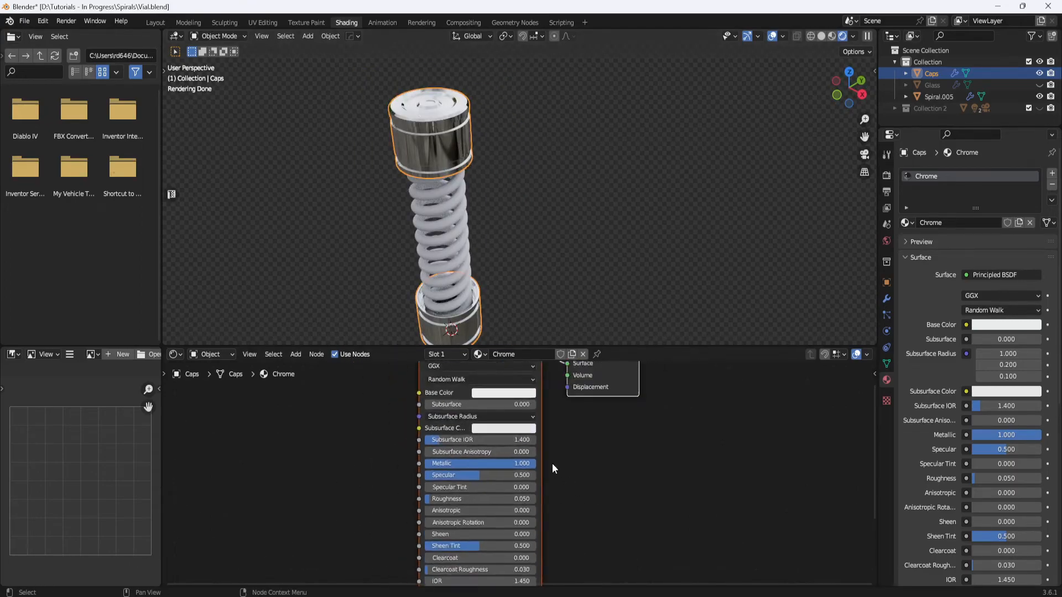
pyautogui.hotkey('shift', 'a')
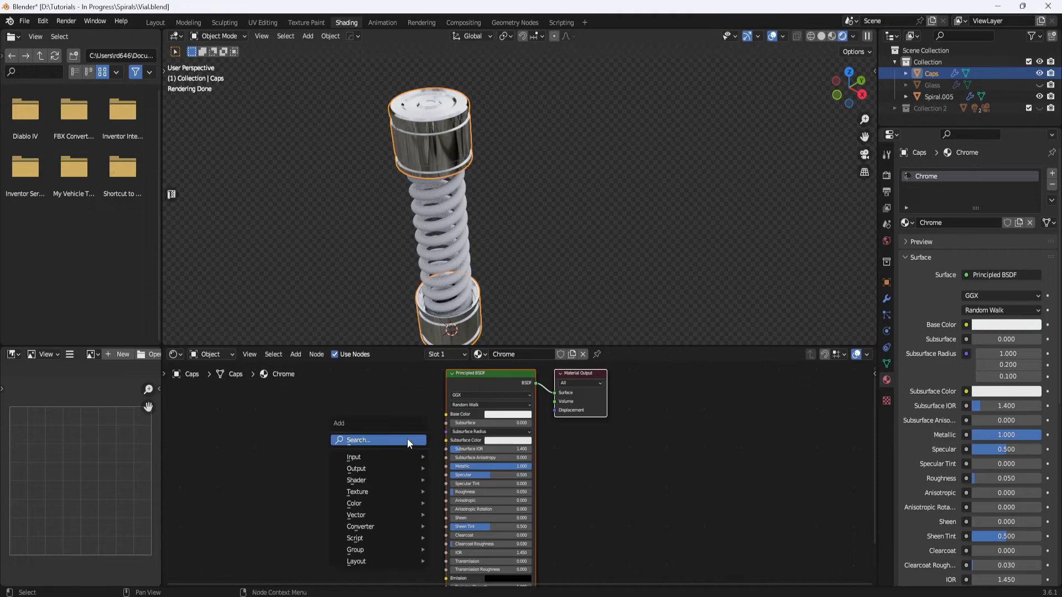
pyautogui.click(408, 439)
pyautogui.write('MIX')
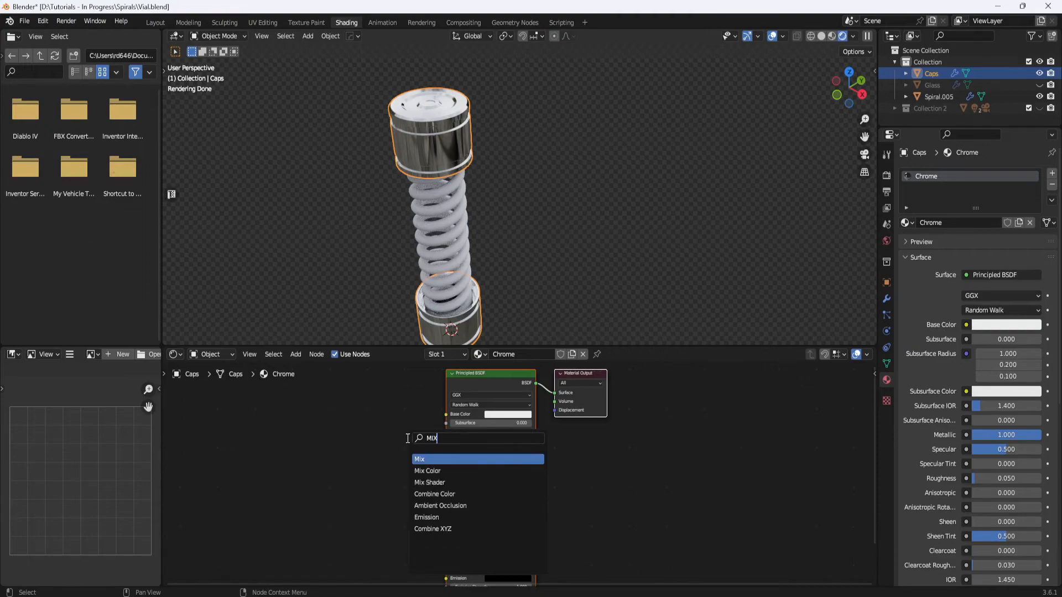
pyautogui.click(423, 483)
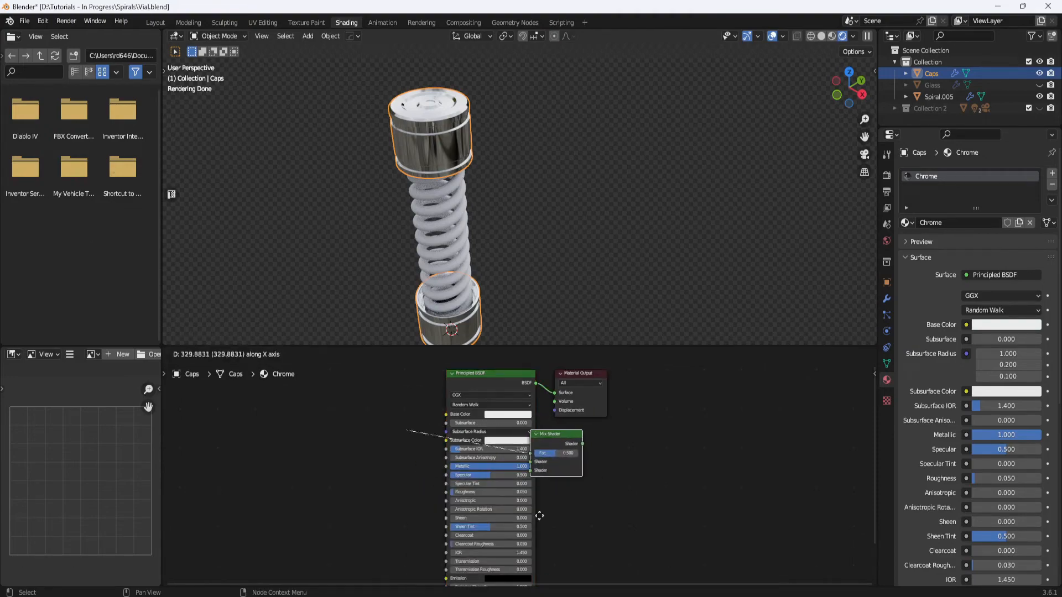
pyautogui.click(581, 483)
pyautogui.moveTo(582, 373); pyautogui.dragTo(671, 381)
pyautogui.moveTo(594, 431); pyautogui.dragTo(596, 416)
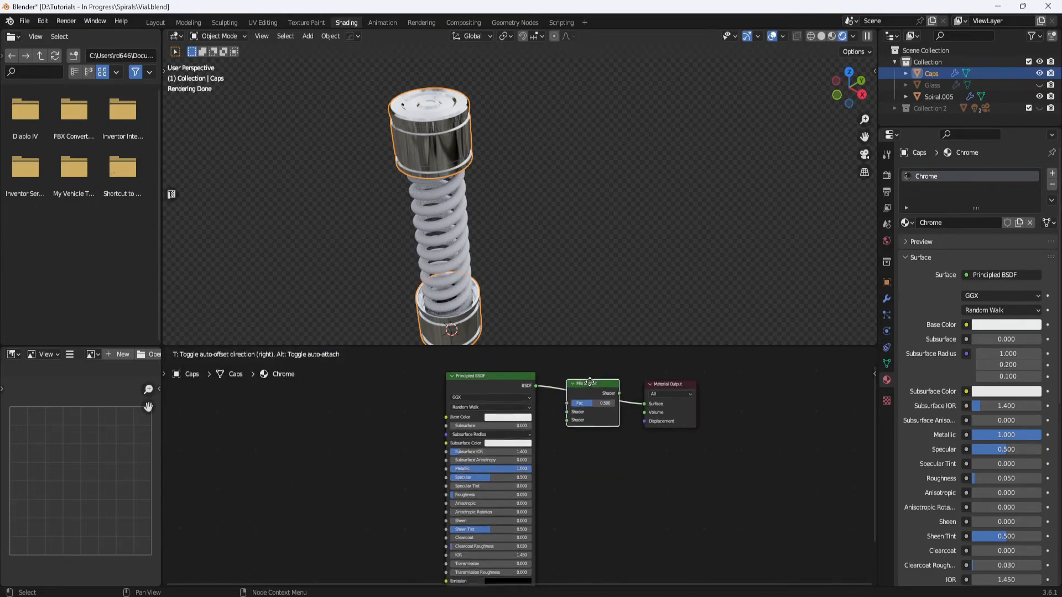
# - Space out the Material Output and Mix Shader nodes away from the Principled BSDF
pyautogui.scroll(2, 551, 396)
pyautogui.scroll(1, 551, 396)
pyautogui.moveTo(557, 410); pyautogui.dragTo(438, 522, button='middle')
pyautogui.moveTo(625, 477); pyautogui.dragTo(659, 471)
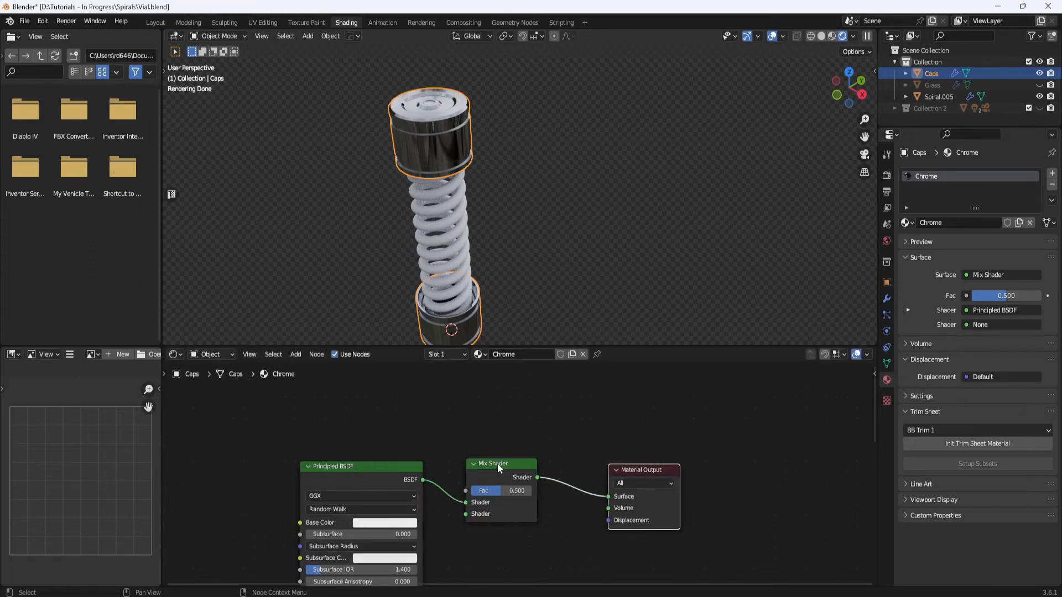
pyautogui.moveTo(500, 464); pyautogui.dragTo(513, 466)
pyautogui.moveTo(527, 436); pyautogui.dragTo(538, 436, button='middle')
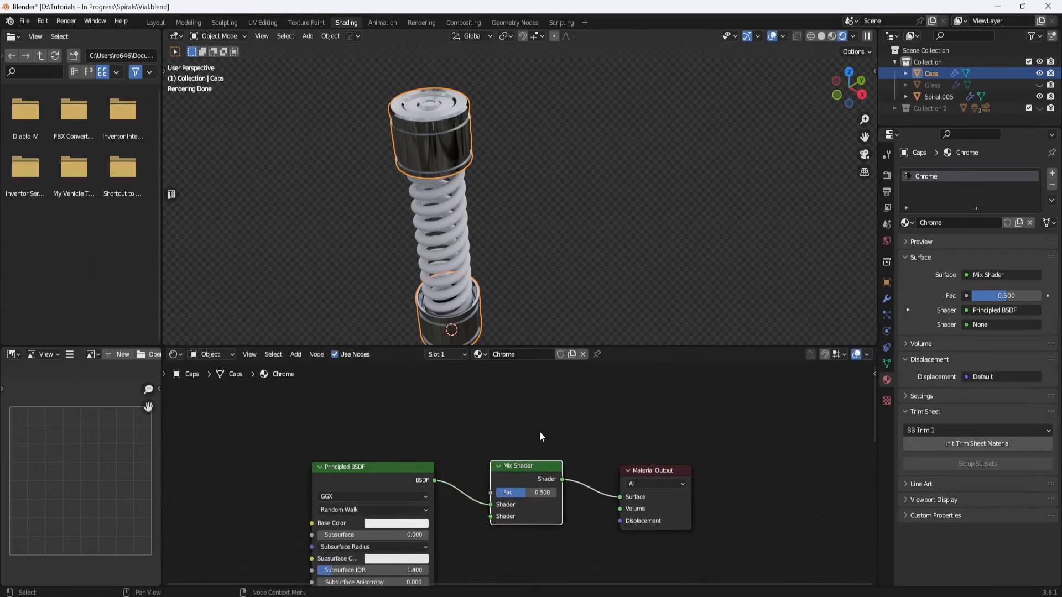
# - Add a Glossy BSDF node and place it above the Principled BSDF
pyautogui.hotkey('shift', 'a')
pyautogui.click(533, 432)
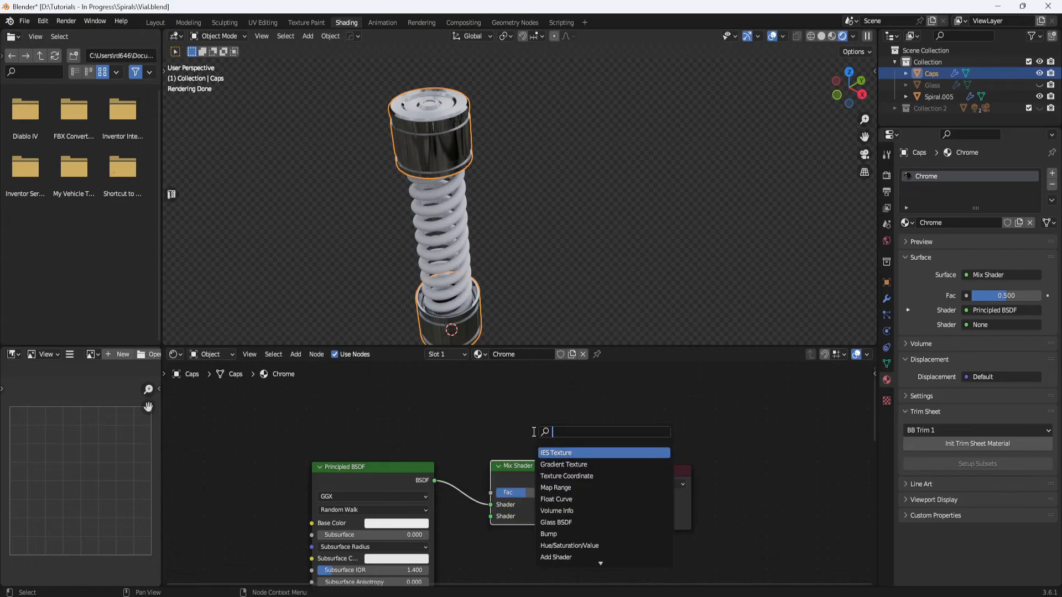
pyautogui.write('GLOSS')
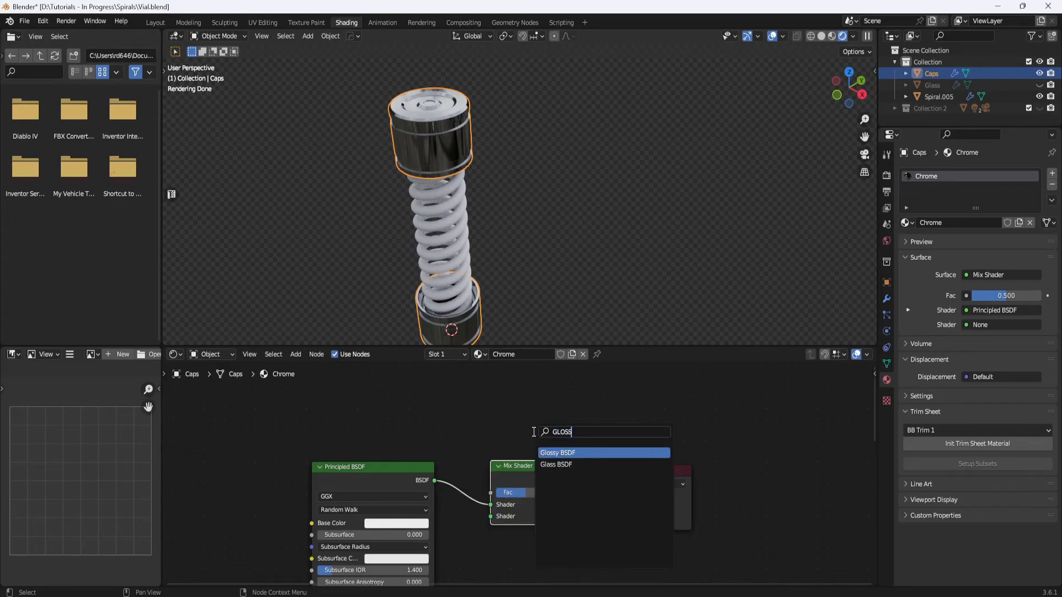
pyautogui.click(561, 454)
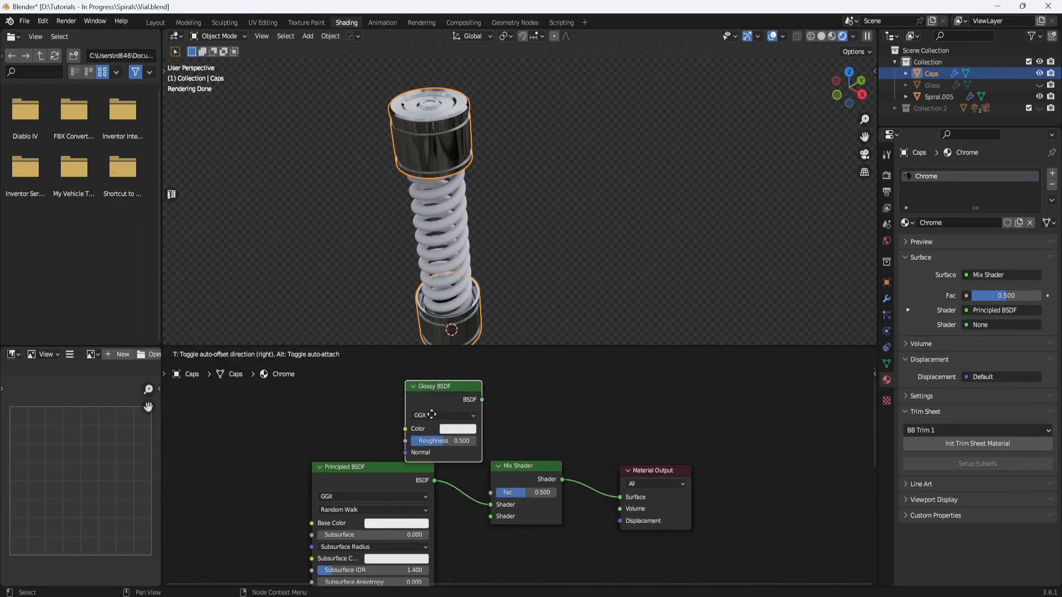
pyautogui.click(412, 410)
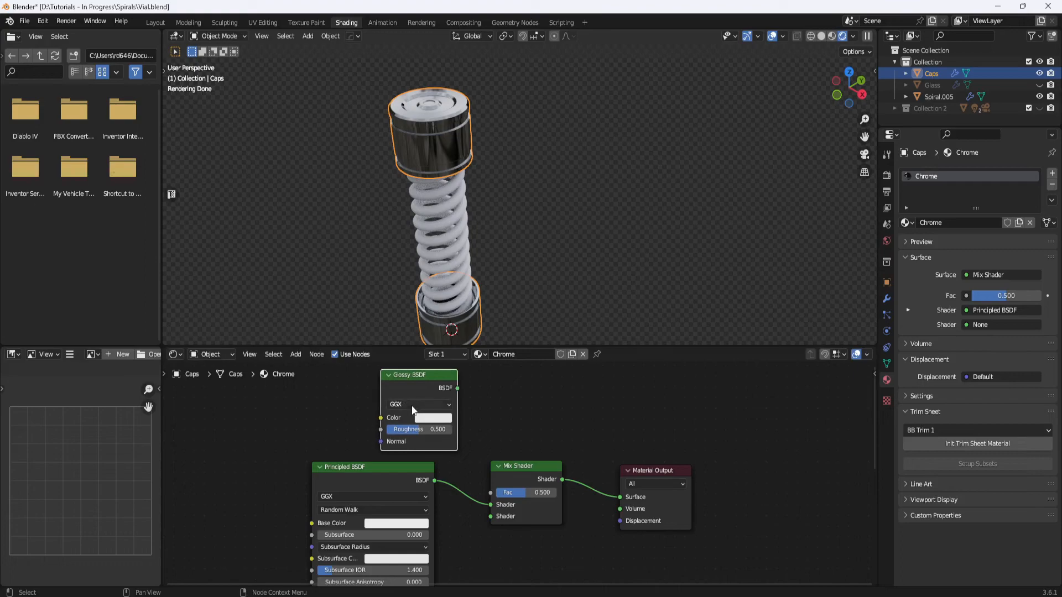
# - Set the Glossy BSDF's color to black and connect its output to the Mix Shader's second Shader input
pyautogui.click(436, 423)
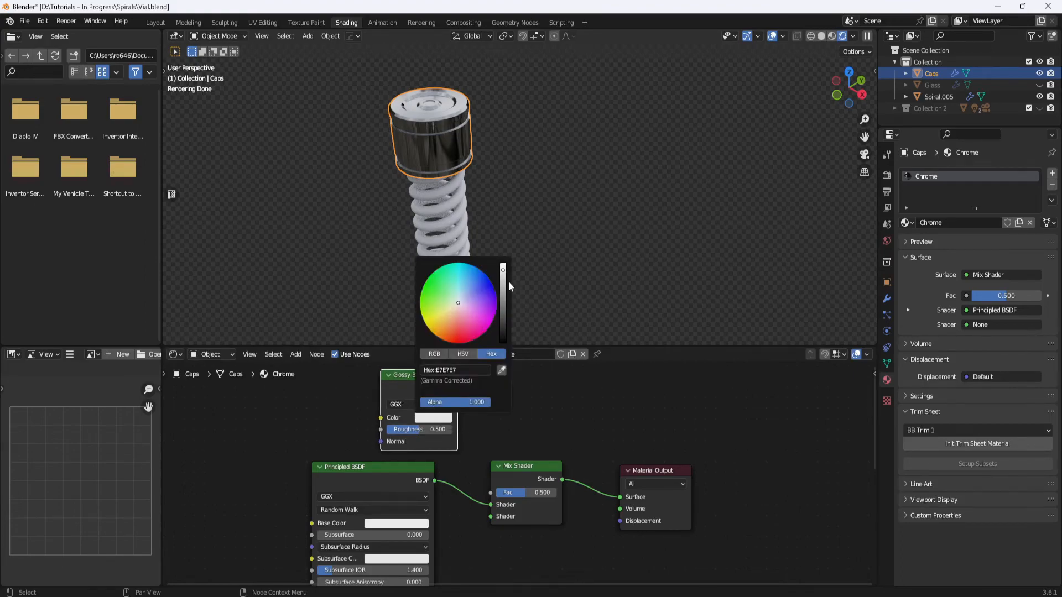
pyautogui.moveTo(504, 279); pyautogui.dragTo(503, 342)
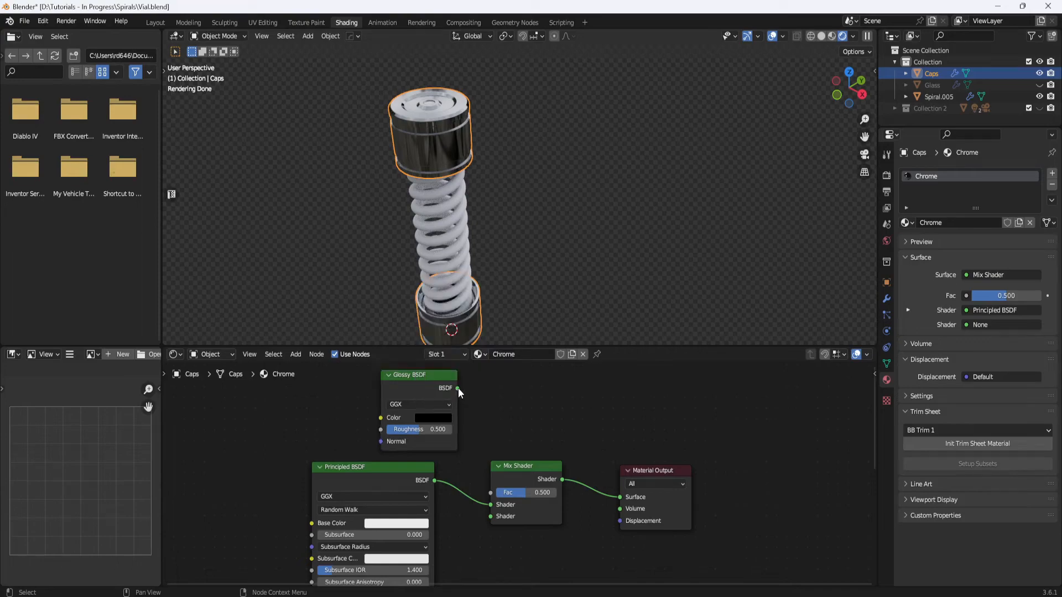
pyautogui.moveTo(458, 388); pyautogui.dragTo(488, 516)
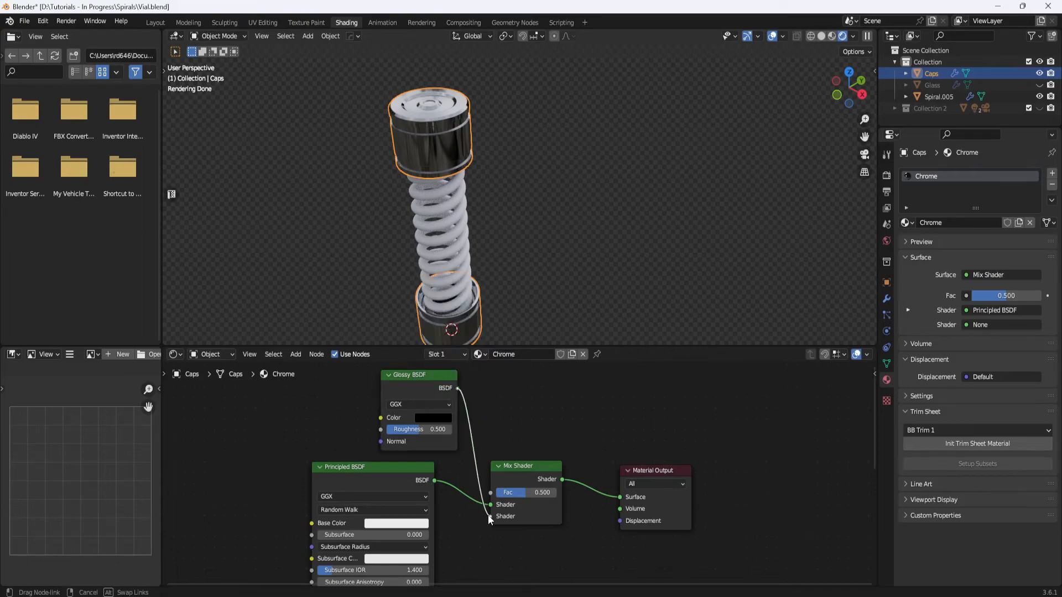
pyautogui.moveTo(429, 375); pyautogui.dragTo(414, 374)
pyautogui.scroll(-3, 487, 414)
pyautogui.moveTo(492, 402); pyautogui.dragTo(472, 429, button='middle')
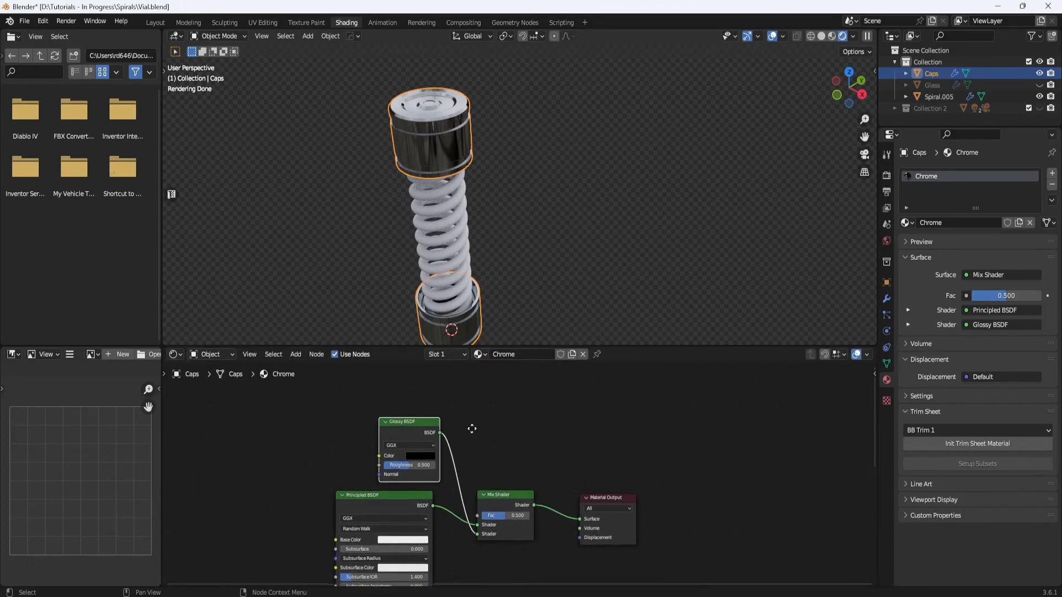
# - Add a Layer Weight node and place it above the Glossy BSDF
pyautogui.hotkey('shift', 'a')
pyautogui.click(470, 429)
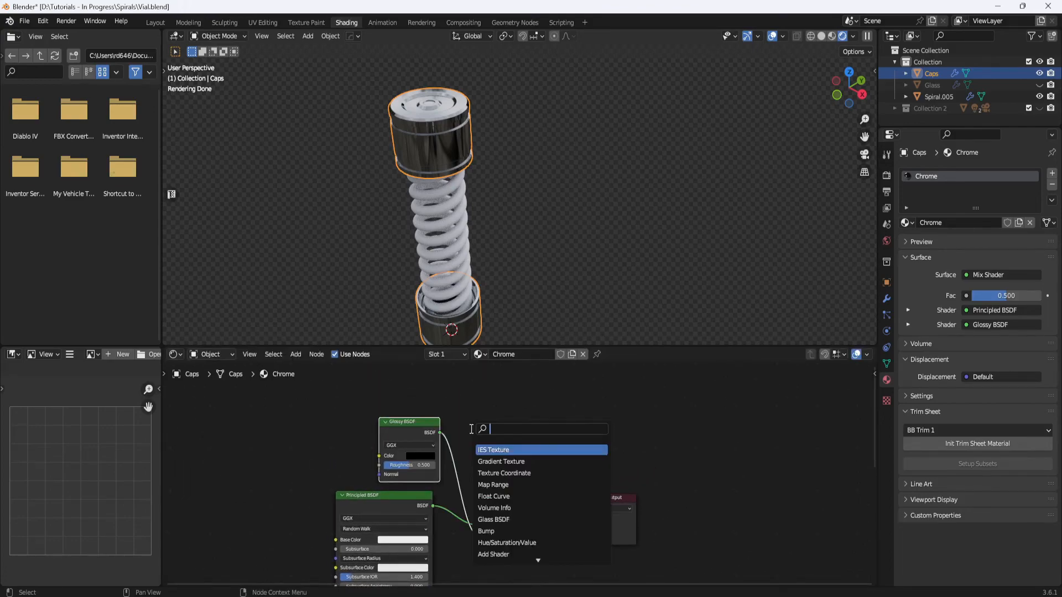
pyautogui.write('LAYER')
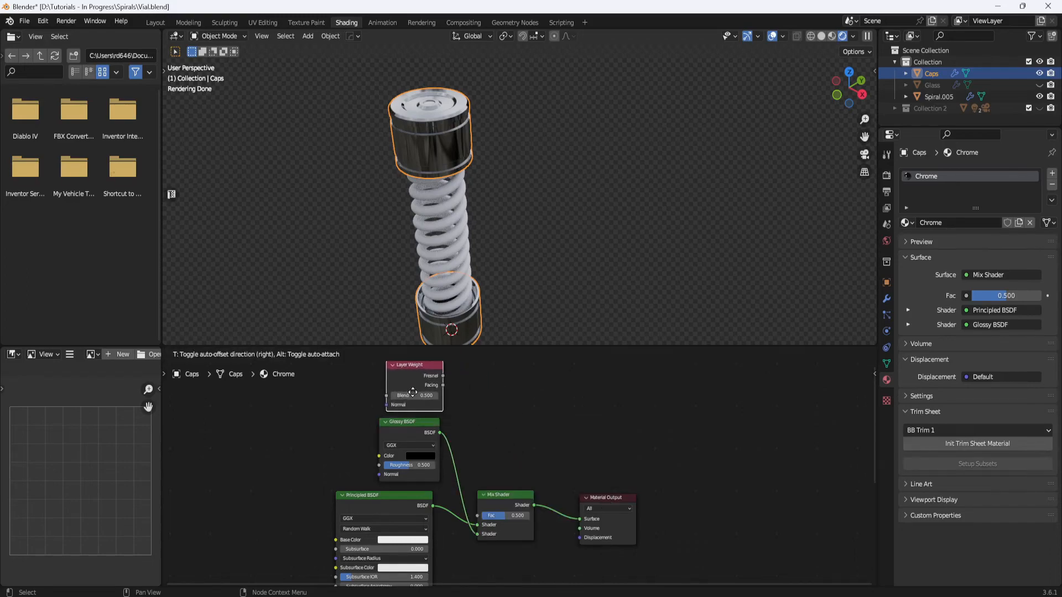
pyautogui.click(408, 392)
# - Connect the Layer Weight's Fresnel output to the Mix Shader's Fac input and inspect the chrome caps
pyautogui.moveTo(468, 420); pyautogui.dragTo(437, 438, button='middle')
pyautogui.scroll(1, 408, 390)
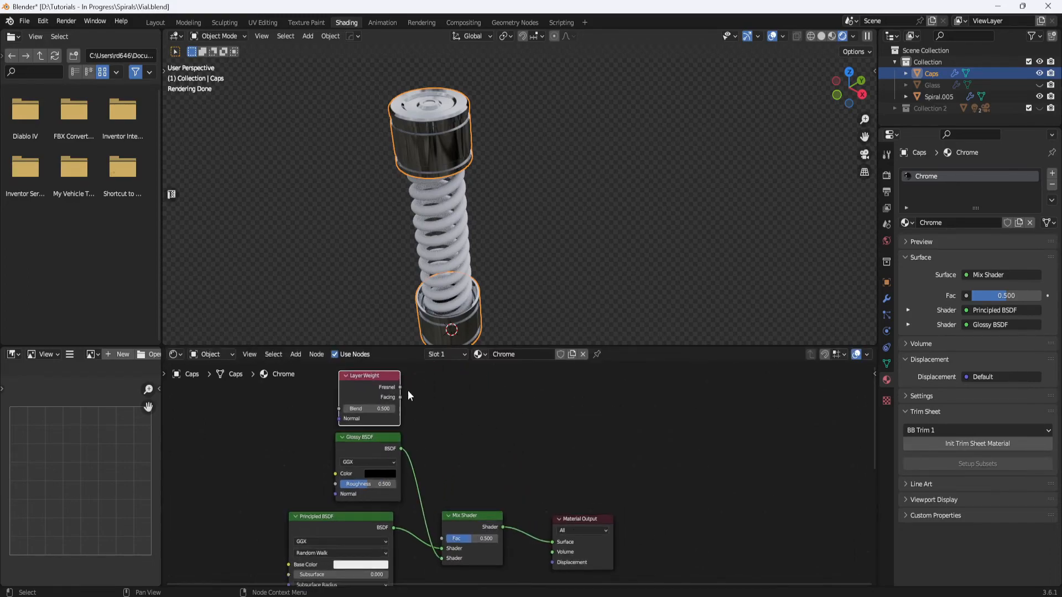
pyautogui.moveTo(401, 387); pyautogui.dragTo(443, 539)
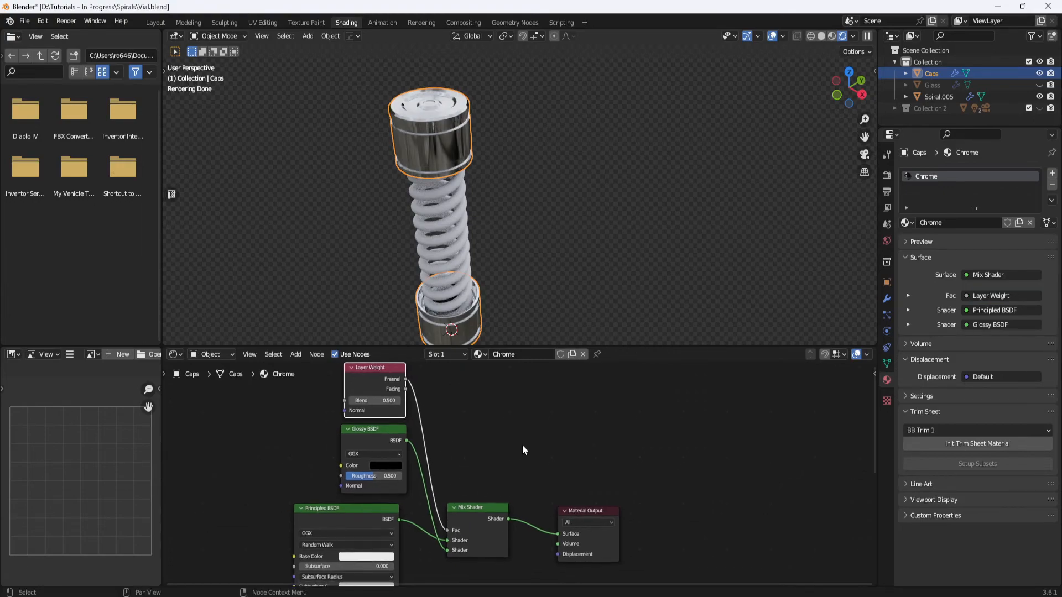
pyautogui.scroll(-2, 522, 445)
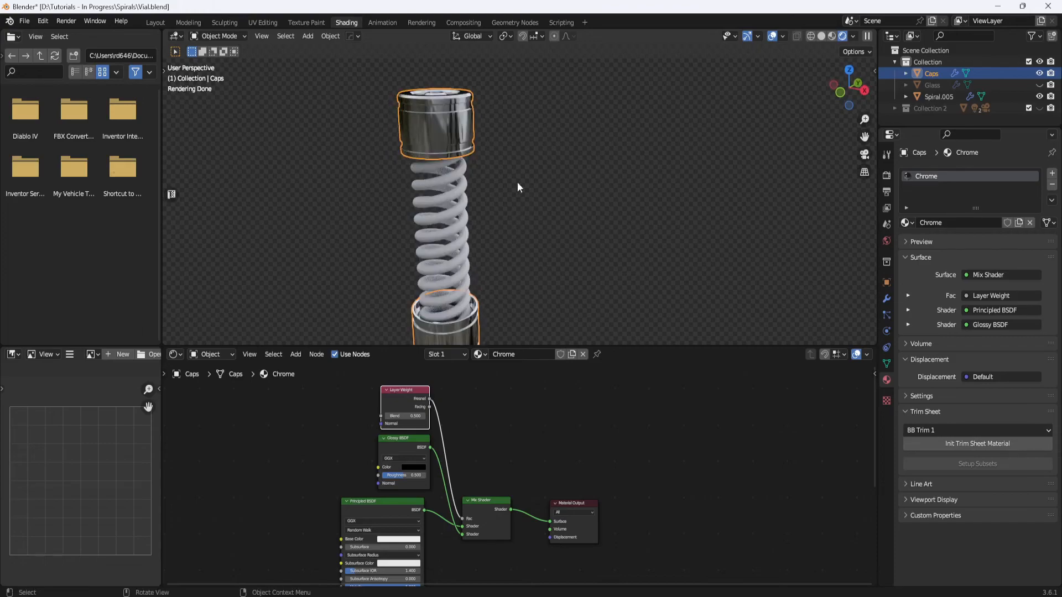
pyautogui.scroll(3, 466, 124)
pyautogui.moveTo(466, 124); pyautogui.dragTo(599, 174, button='middle')
pyautogui.scroll(-2, 600, 175)
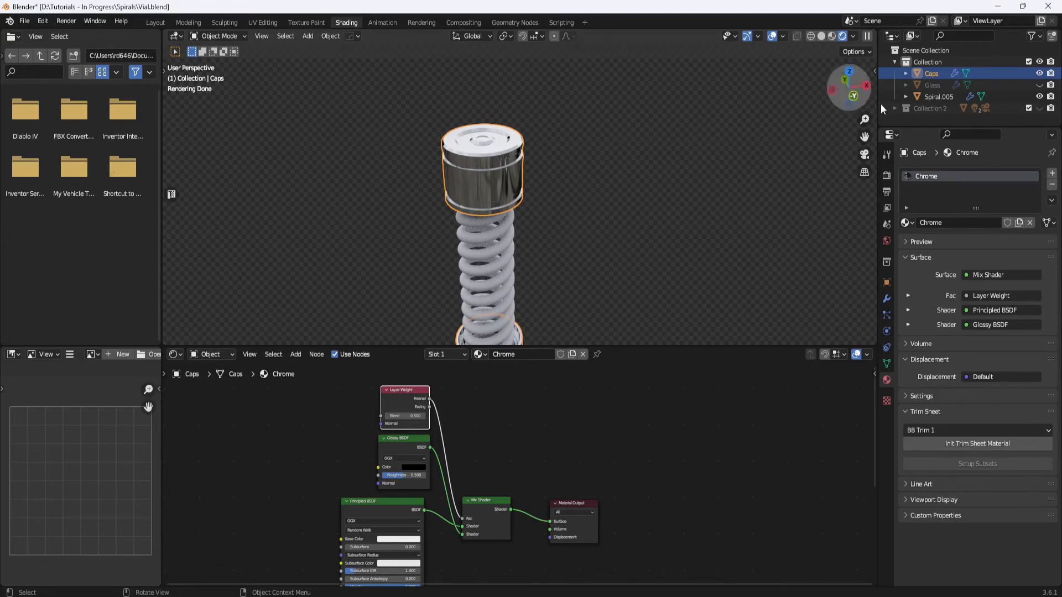
# - Unhide the Glass object and select it
pyautogui.click(1040, 85)
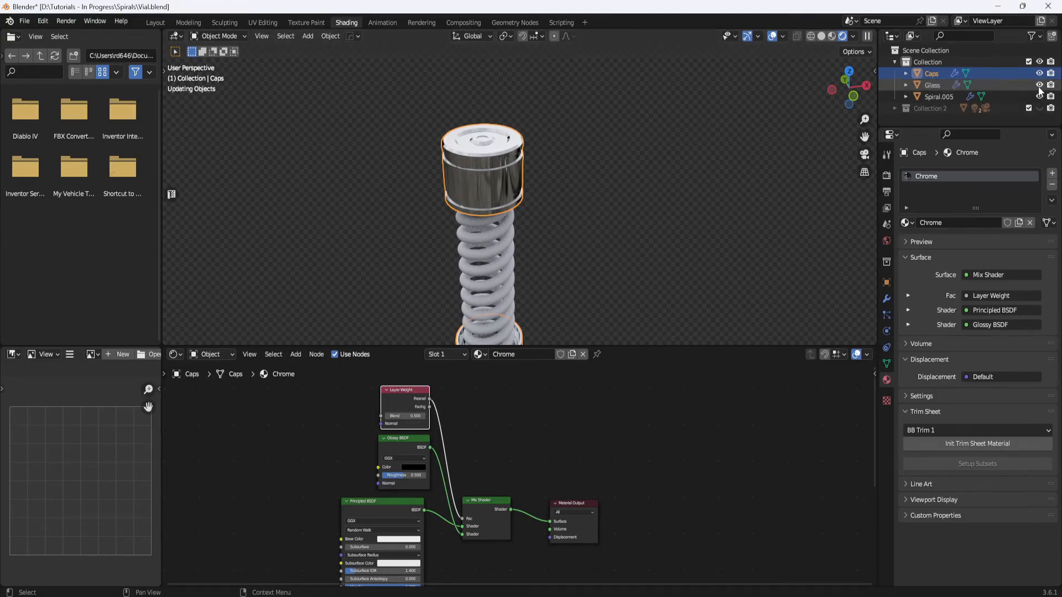
pyautogui.click(514, 228)
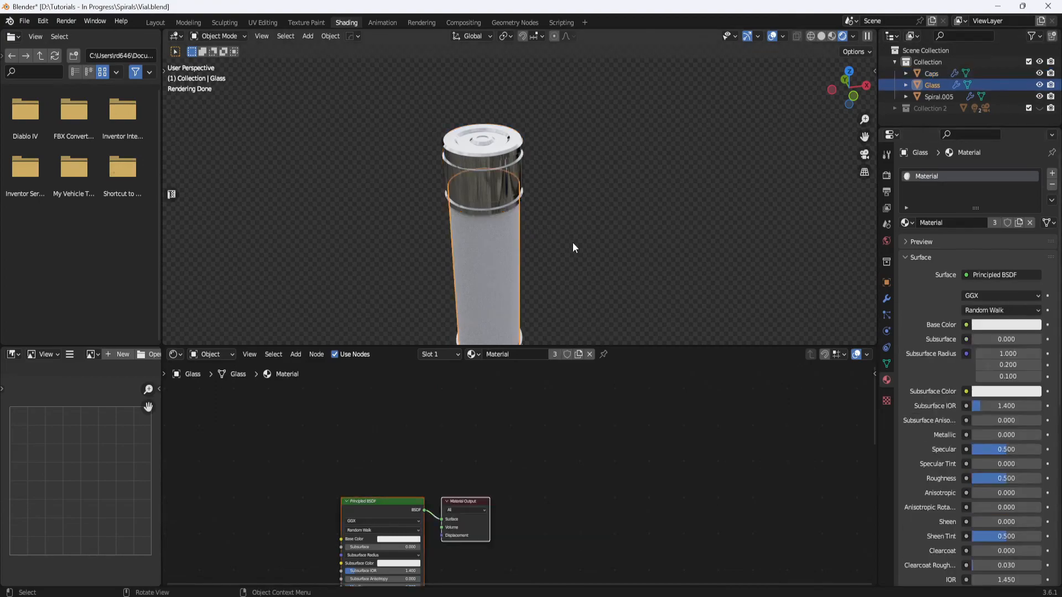
pyautogui.keyDown('shift'); pyautogui.moveTo(596, 274); pyautogui.dragTo(604, 224, button='middle'); pyautogui.keyUp('shift')
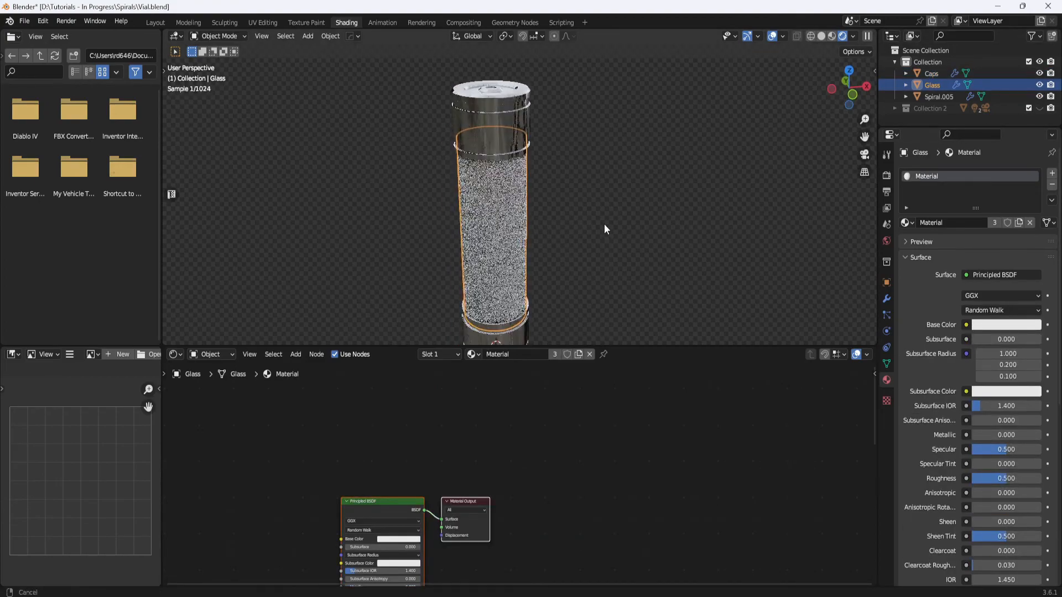
# - Make the Glass object's material a single-user copy and rename it Glass
pyautogui.click(578, 354)
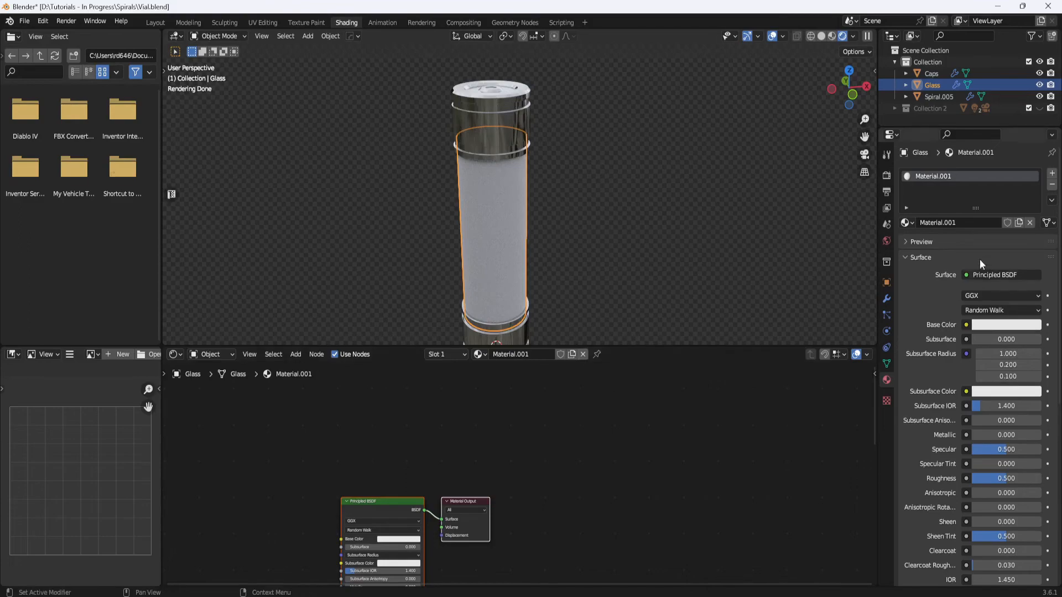
pyautogui.click(949, 224)
pyautogui.write('Glass')
pyautogui.press('Return')
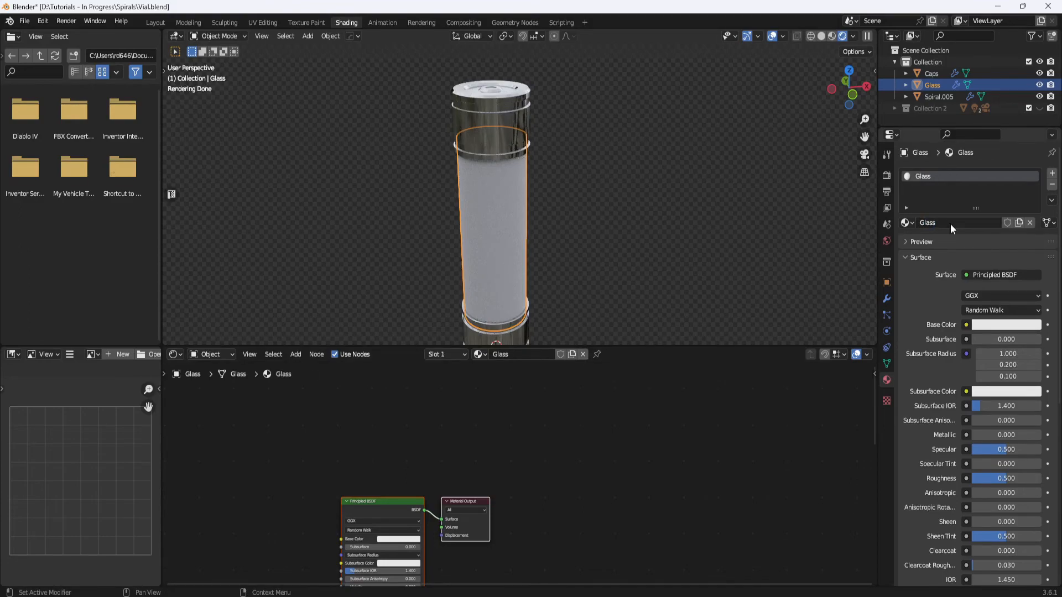
# - Set the Roughness of the Glass material's Principled BSDF to 0
pyautogui.moveTo(513, 481); pyautogui.dragTo(594, 399, button='middle')
pyautogui.scroll(4, 508, 474)
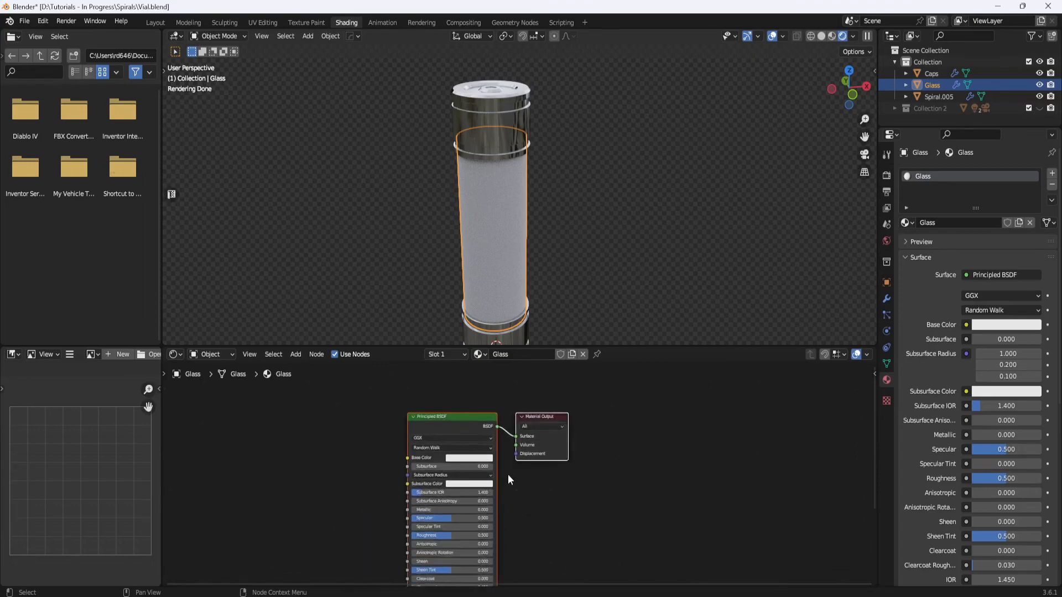
pyautogui.scroll(1, 582, 508)
pyautogui.moveTo(582, 508); pyautogui.dragTo(560, 484, button='middle')
pyautogui.scroll(1, 579, 456)
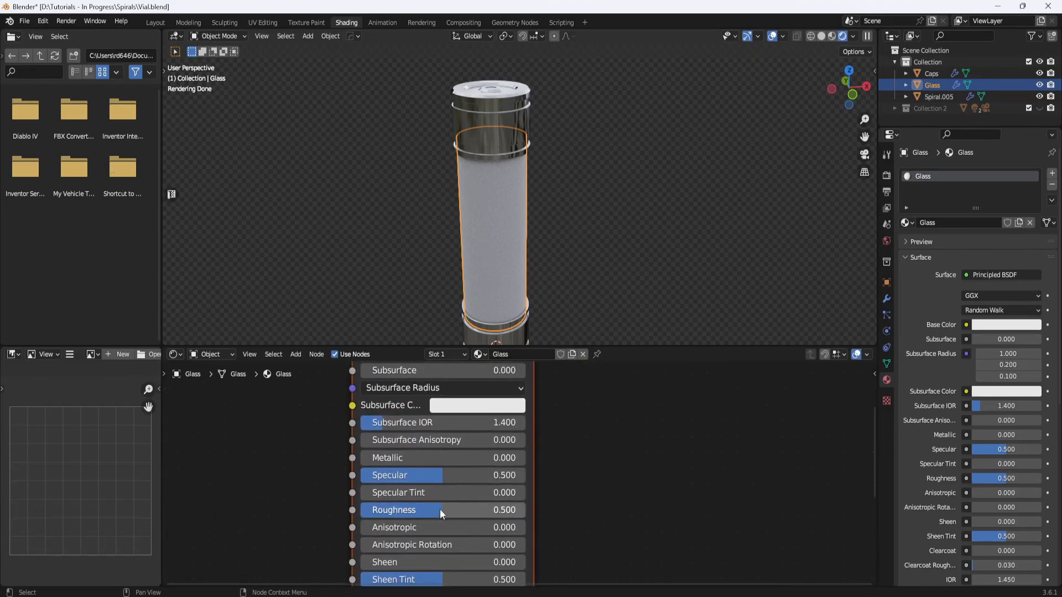
pyautogui.moveTo(444, 511); pyautogui.dragTo(382, 512)
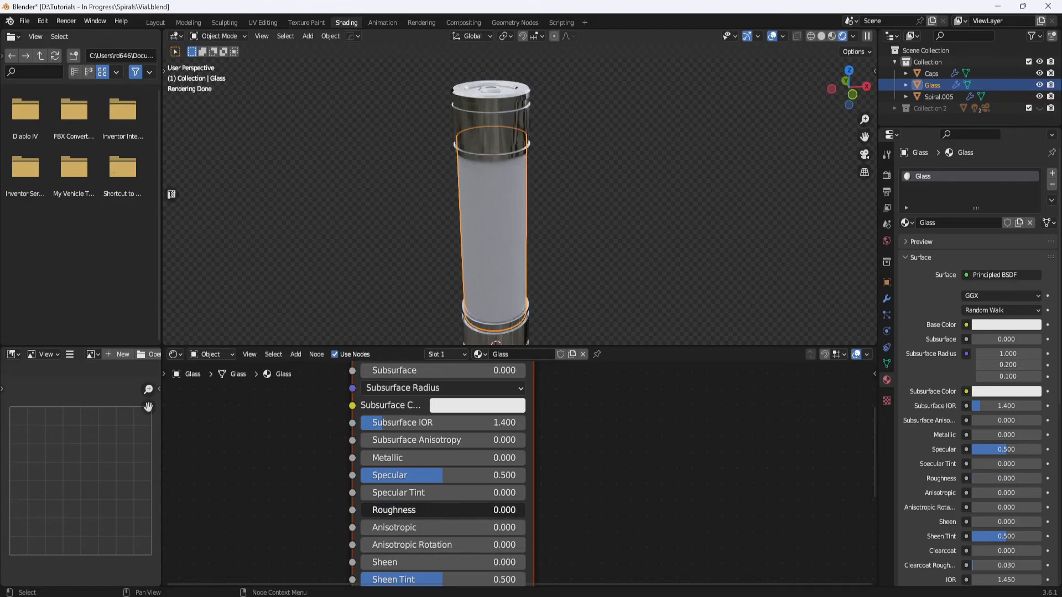
# - Set the Transmission of the Glass material's Principled BSDF to 1 and inspect the tube
pyautogui.moveTo(581, 497); pyautogui.dragTo(598, 457, button='middle')
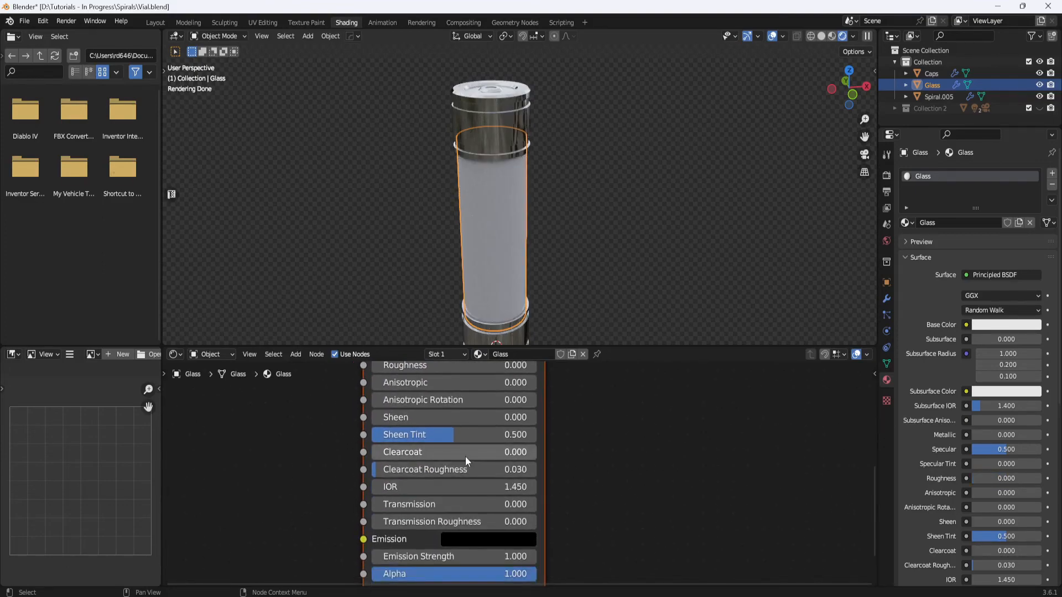
pyautogui.moveTo(407, 505); pyautogui.dragTo(540, 504)
pyautogui.moveTo(629, 440); pyautogui.dragTo(623, 438, button='middle')
pyautogui.moveTo(623, 217)
pyautogui.mouseDown(button='middle')
pyautogui.moveTo(582, 189)
pyautogui.moveTo(561, 230)
pyautogui.moveTo(622, 233)
pyautogui.mouseUp(button='middle')
pyautogui.scroll(3, 602, 200)
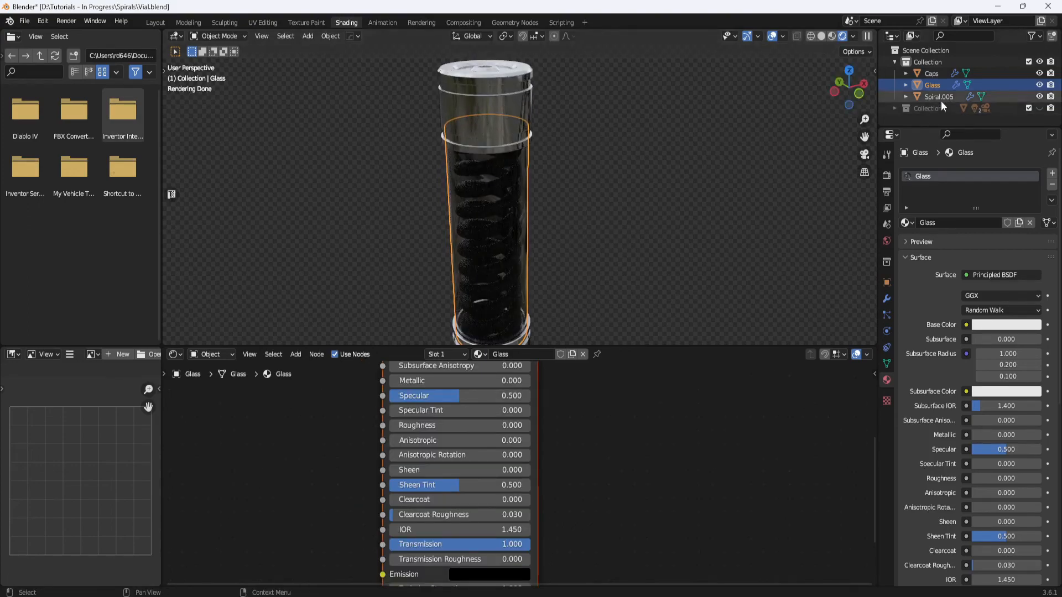
# - Select Spiral.005, make its material a single-user copy, and rename it Glass_Blue
pyautogui.click(939, 97)
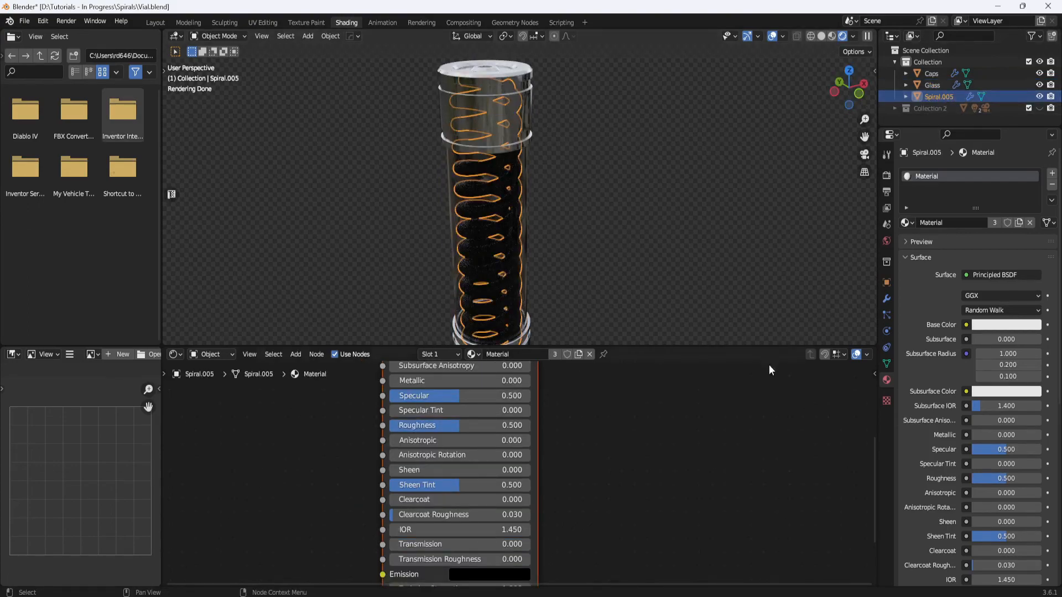
pyautogui.moveTo(695, 406); pyautogui.dragTo(704, 426, button='middle')
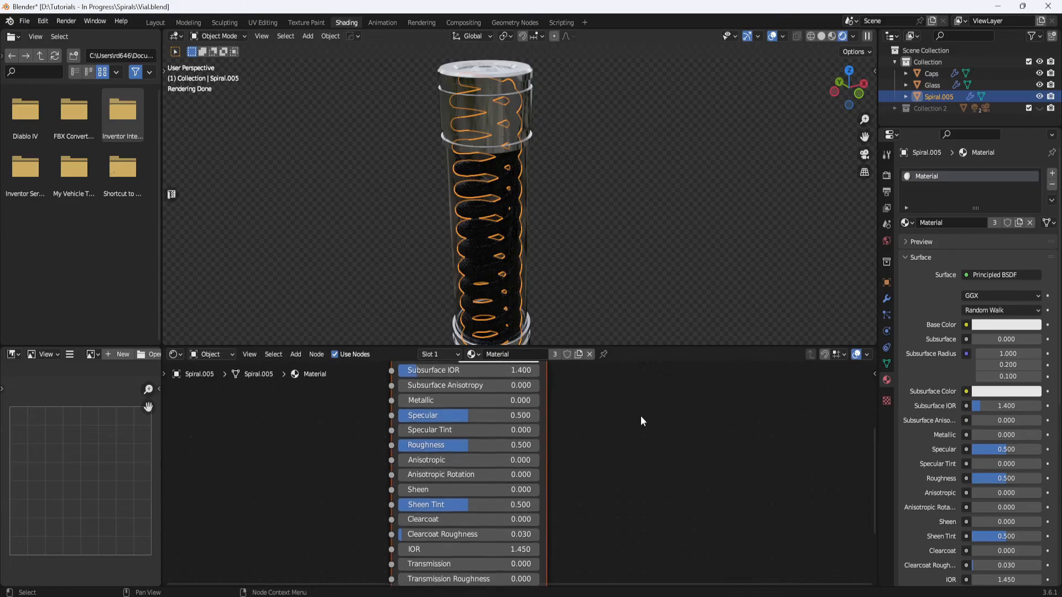
pyautogui.click(578, 357)
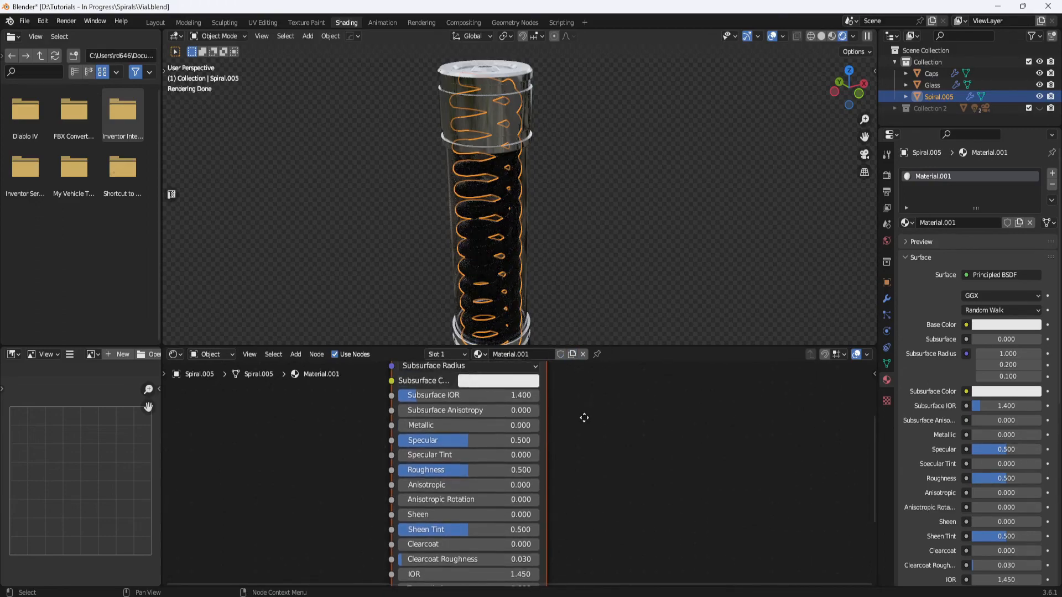
pyautogui.scroll(-2, 585, 447)
pyautogui.scroll(-3, 583, 442)
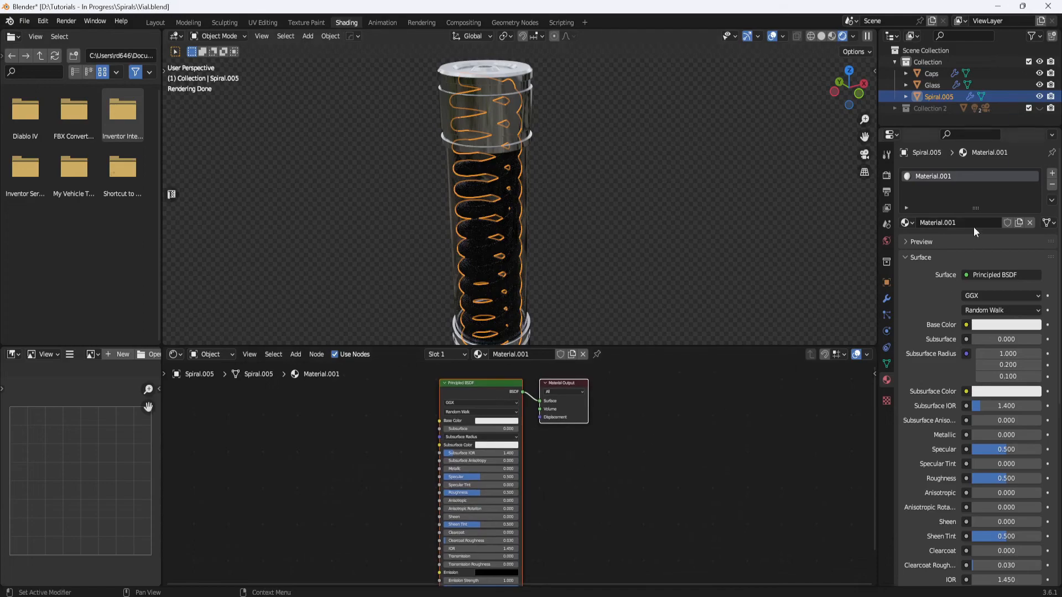
pyautogui.doubleClick(951, 222)
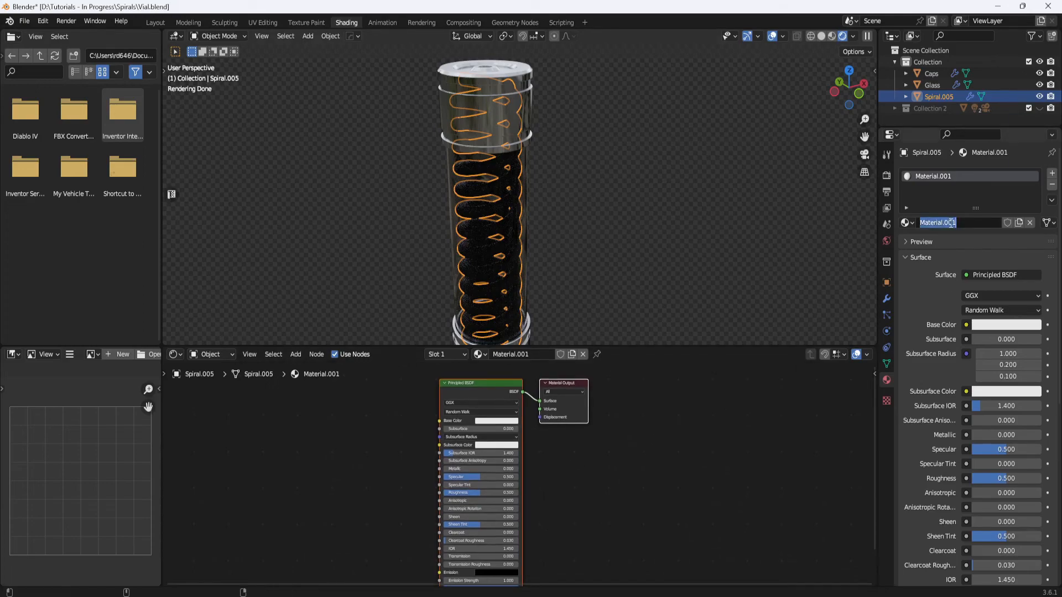
pyautogui.write('Glass_Bl')
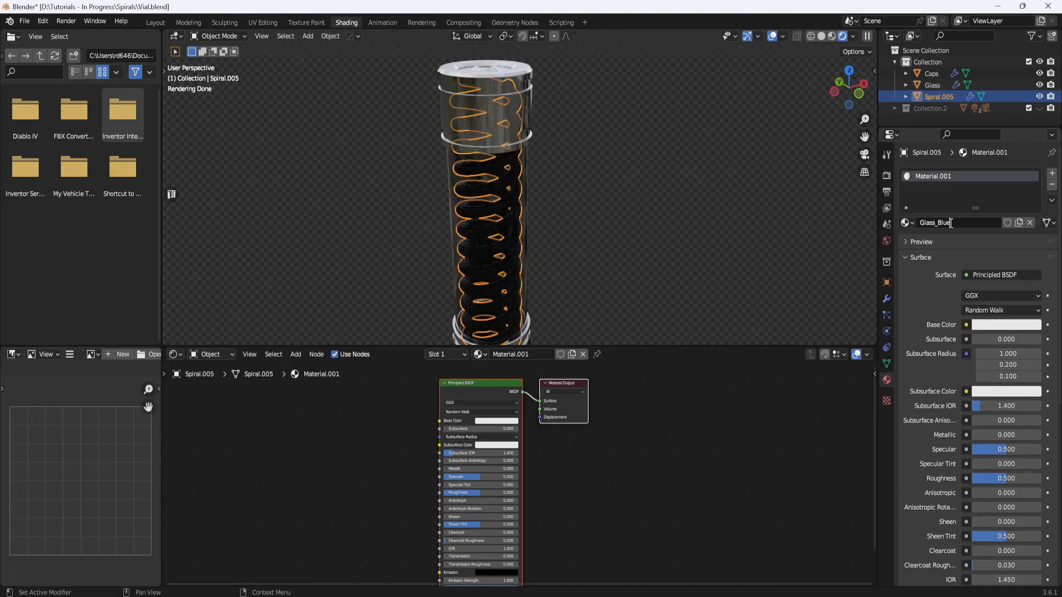
pyautogui.write('ue')
pyautogui.press('Return')
# - Set the Glass_Blue material's Roughness to 0 and its Transmission to 1
pyautogui.scroll(3, 530, 443)
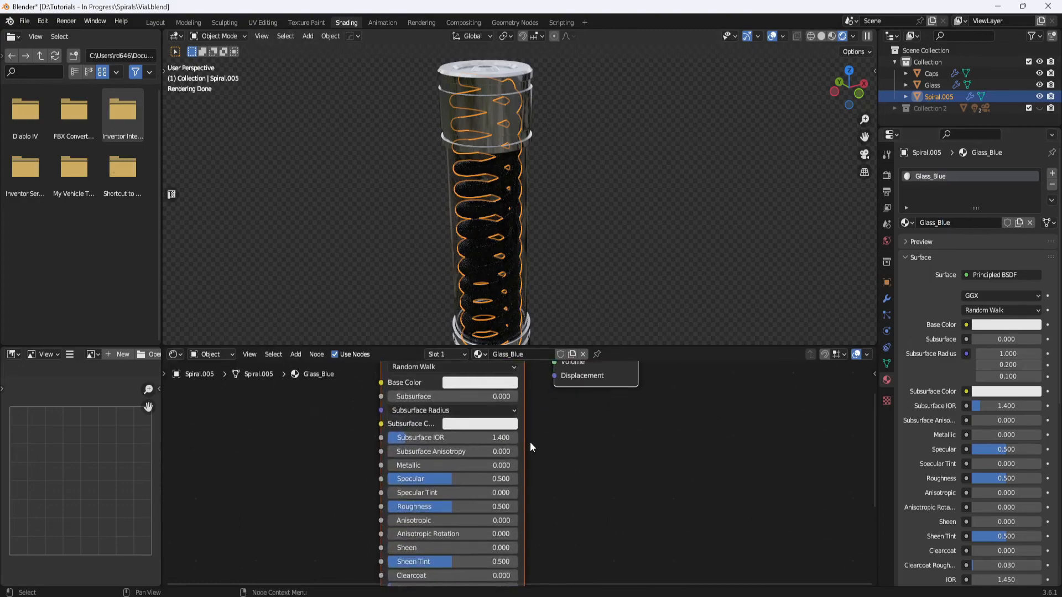
pyautogui.scroll(1, 530, 443)
pyautogui.moveTo(459, 487); pyautogui.dragTo(395, 487)
pyautogui.scroll(-2, 589, 469)
pyautogui.moveTo(561, 491); pyautogui.dragTo(535, 339, button='middle')
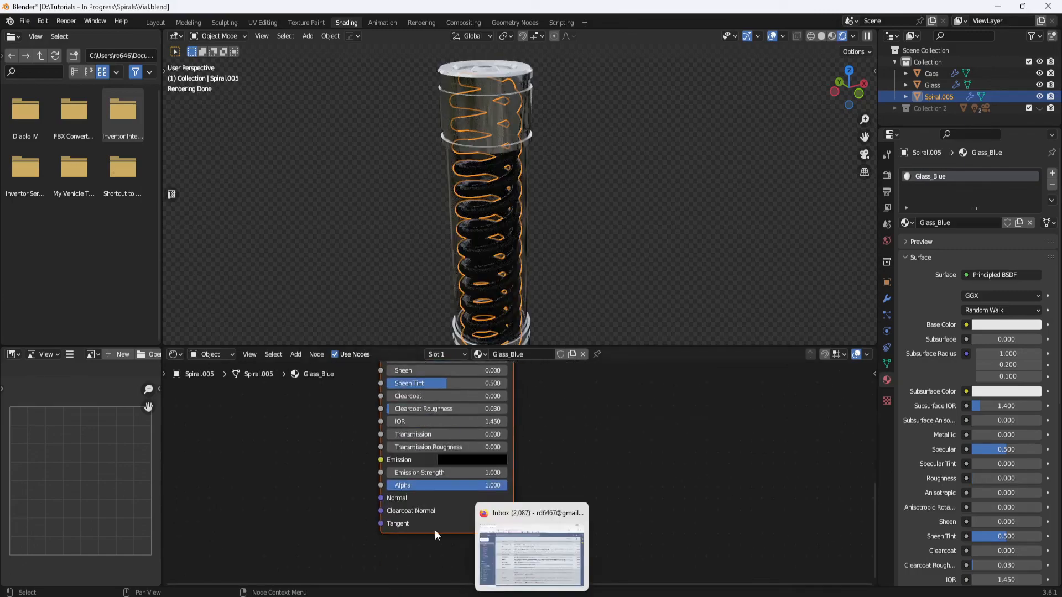
pyautogui.moveTo(426, 435); pyautogui.dragTo(501, 434)
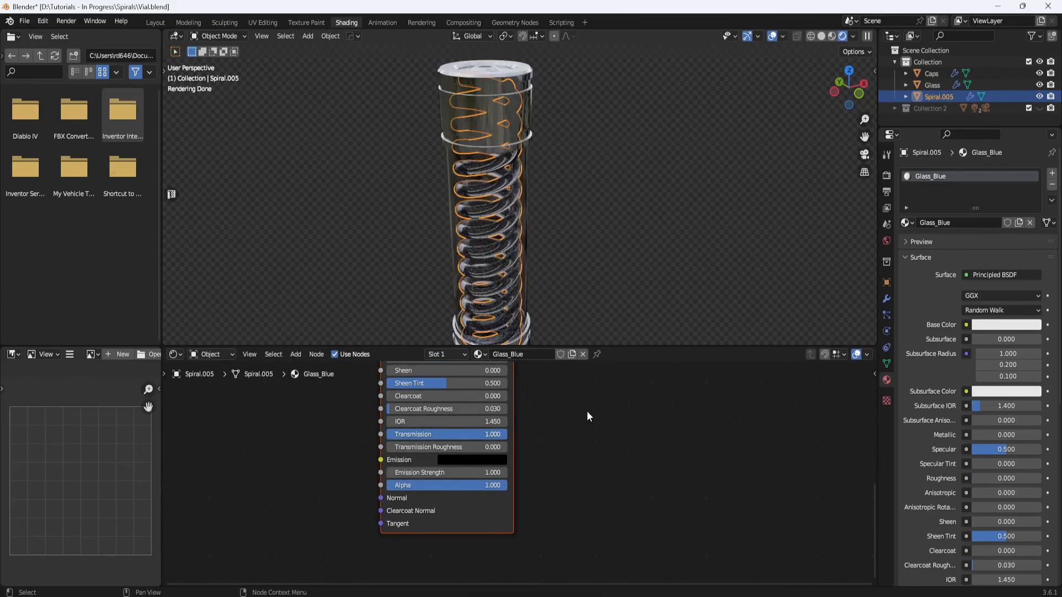
# - Set the Glass_Blue material's Base Color to a blue of about hex 5660E7 and inspect the spiral
pyautogui.moveTo(587, 413); pyautogui.dragTo(591, 396, button='middle')
pyautogui.scroll(1, 503, 437)
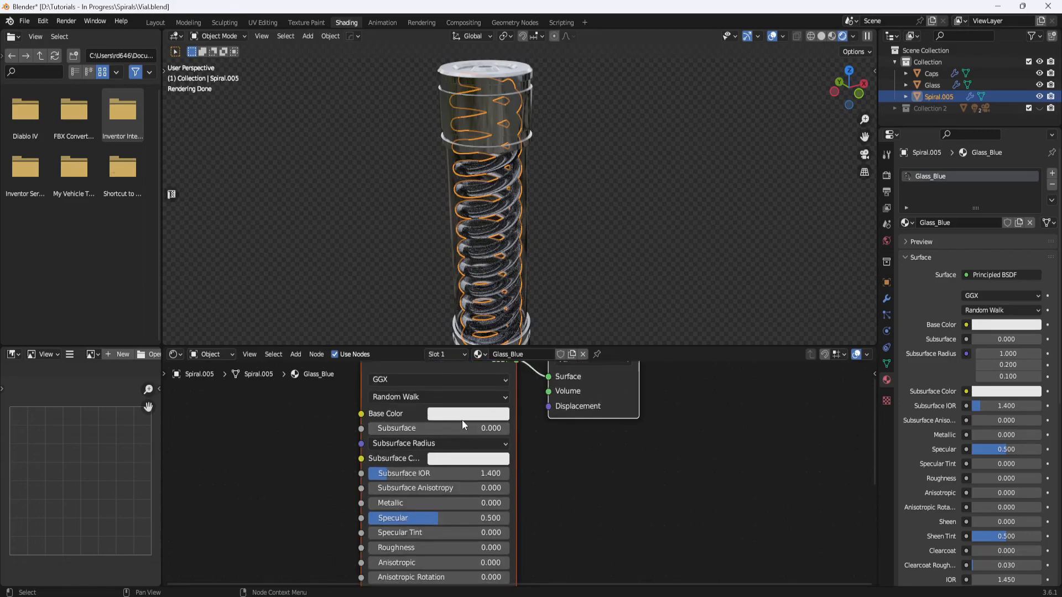
pyautogui.click(463, 421)
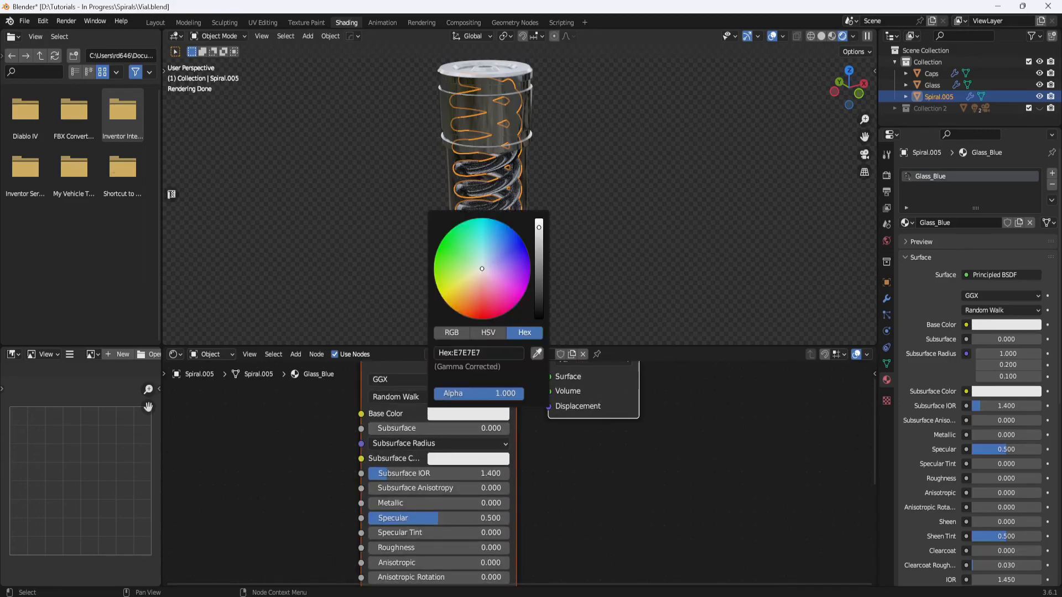
pyautogui.click(507, 251)
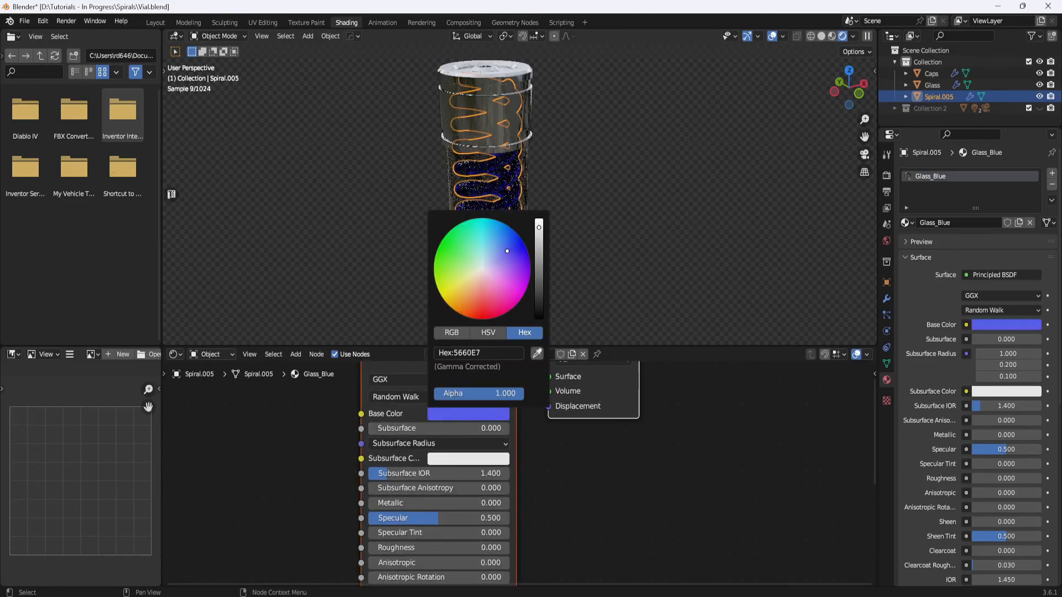
pyautogui.moveTo(507, 251); pyautogui.dragTo(507, 252)
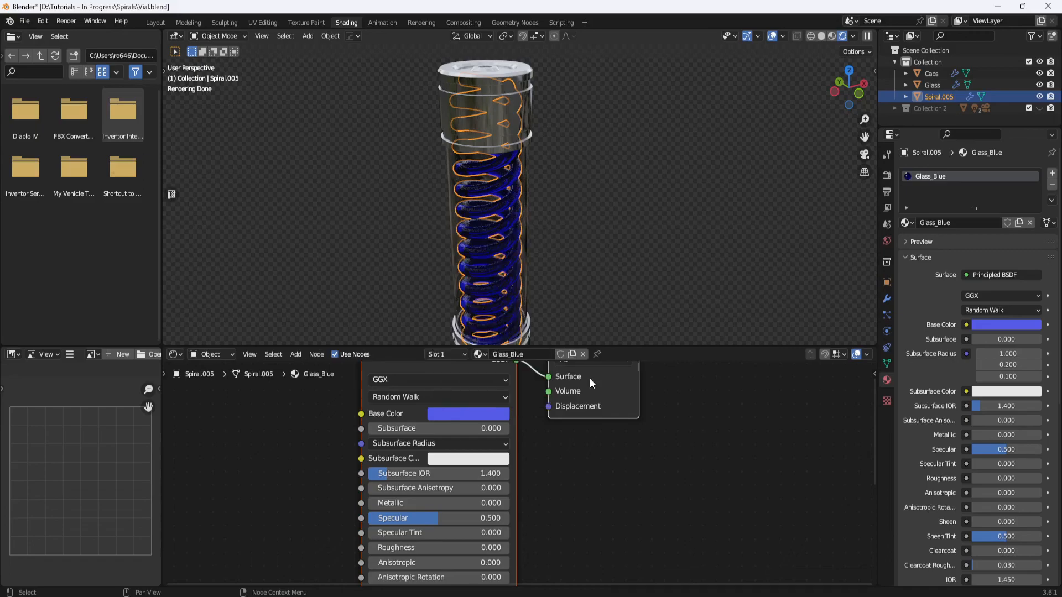
pyautogui.moveTo(583, 225)
pyautogui.mouseDown(button='middle')
pyautogui.moveTo(573, 187)
pyautogui.moveTo(546, 165)
pyautogui.moveTo(573, 175)
pyautogui.moveTo(563, 159)
pyautogui.moveTo(580, 209)
pyautogui.mouseUp(button='middle')
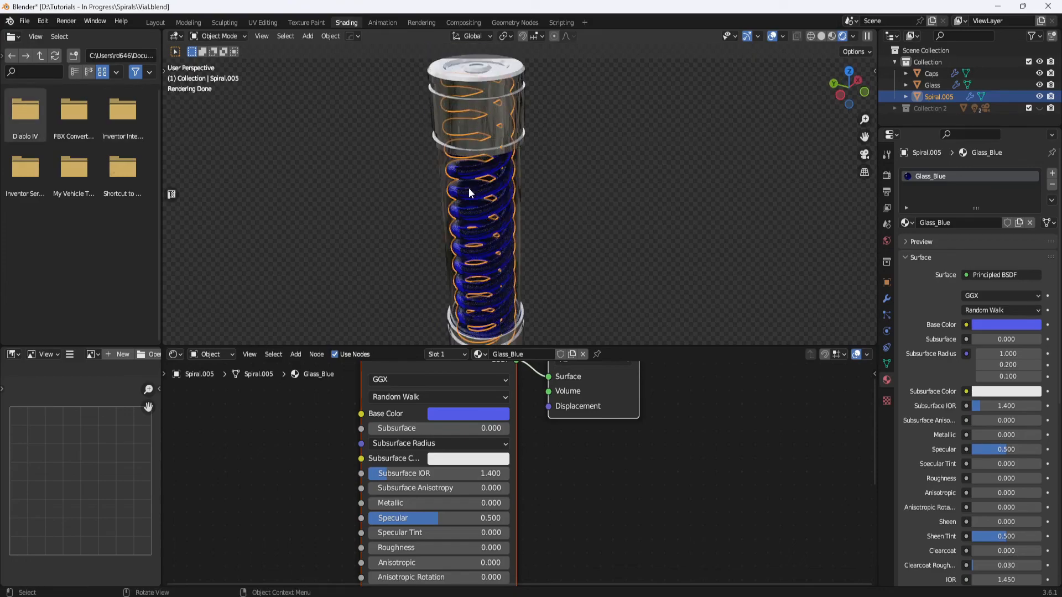
# - Switch to the Layout workspace and unhide Collection 2 to bring back the backdrop, lights and camera
pyautogui.click(156, 22)
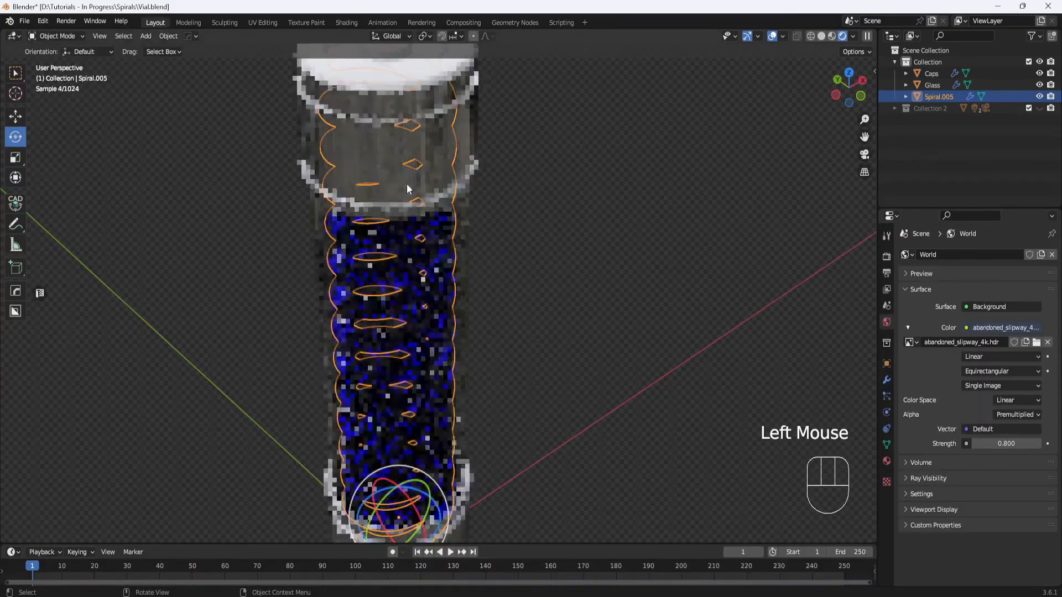
pyautogui.moveTo(603, 260)
pyautogui.mouseDown(button='middle')
pyautogui.moveTo(618, 268)
pyautogui.moveTo(607, 253)
pyautogui.moveTo(648, 224)
pyautogui.moveTo(623, 234)
pyautogui.moveTo(614, 289)
pyautogui.moveTo(611, 251)
pyautogui.moveTo(607, 260)
pyautogui.mouseUp(button='middle')
pyautogui.scroll(-2, 614, 270)
pyautogui.click(1040, 108)
pyautogui.scroll(-2, 636, 227)
pyautogui.scroll(-1, 636, 227)
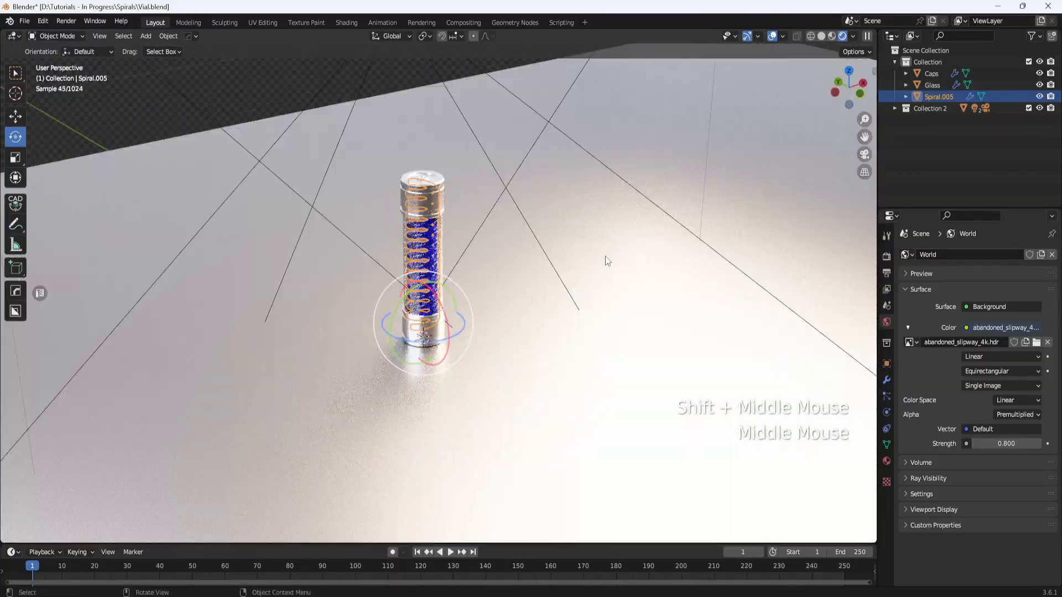
# - Look through the scene camera and render the vial as a still image
pyautogui.press('KP_0')
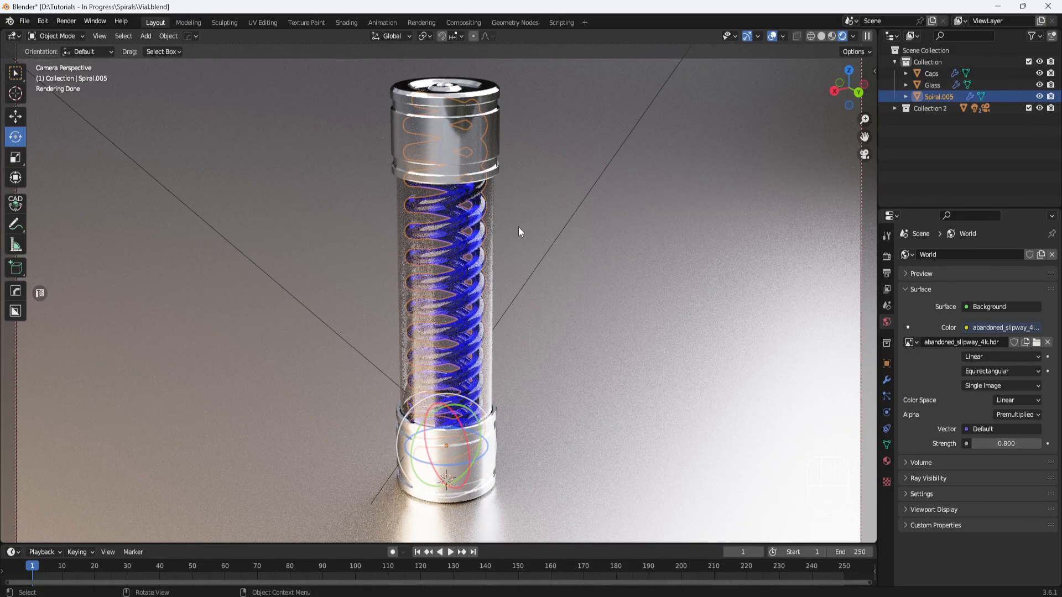
pyautogui.press('F12')
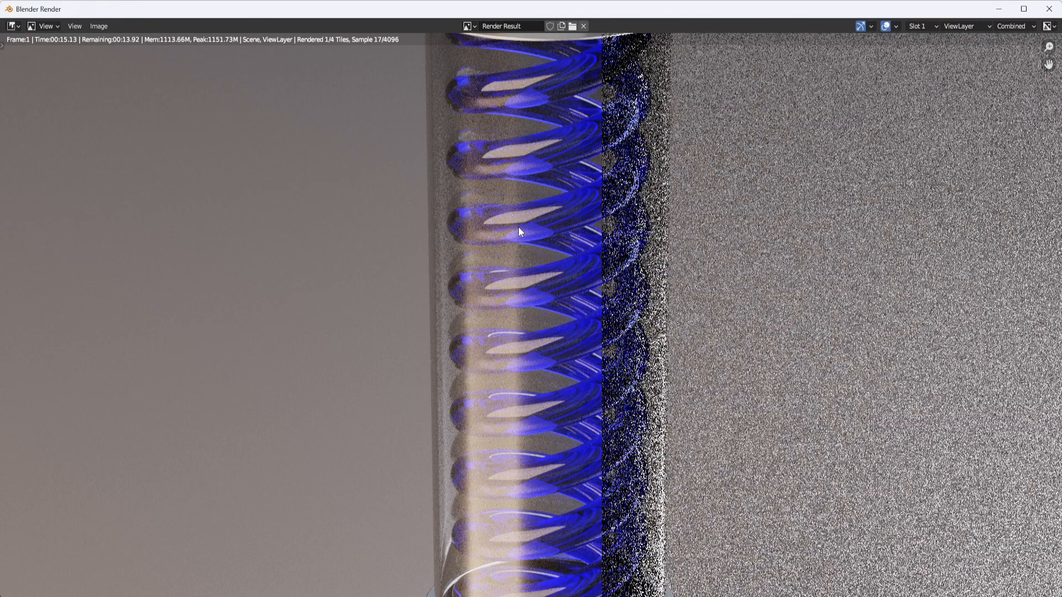
pyautogui.scroll(-4, 519, 227)
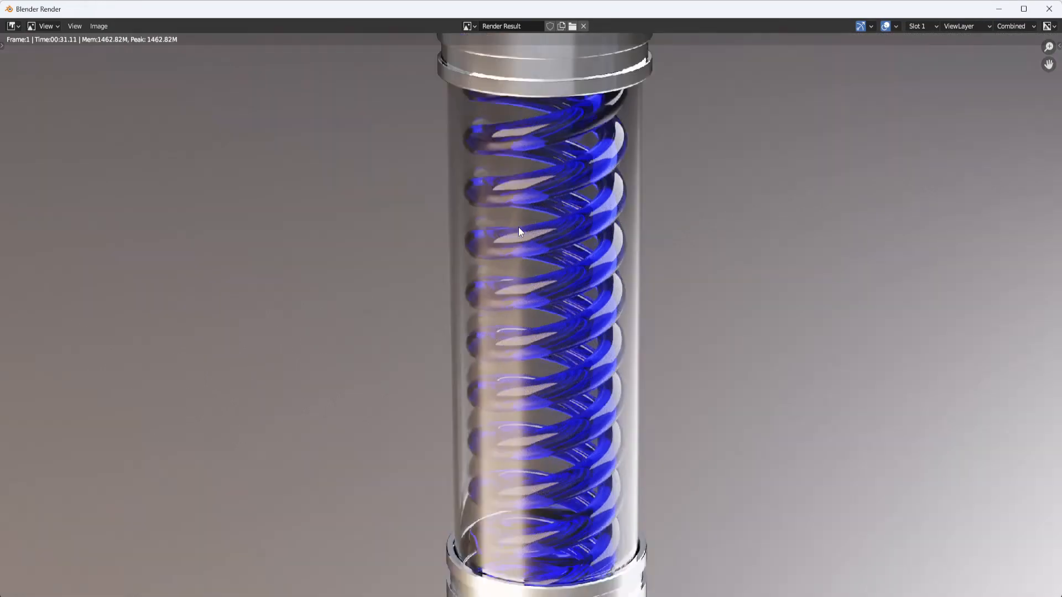